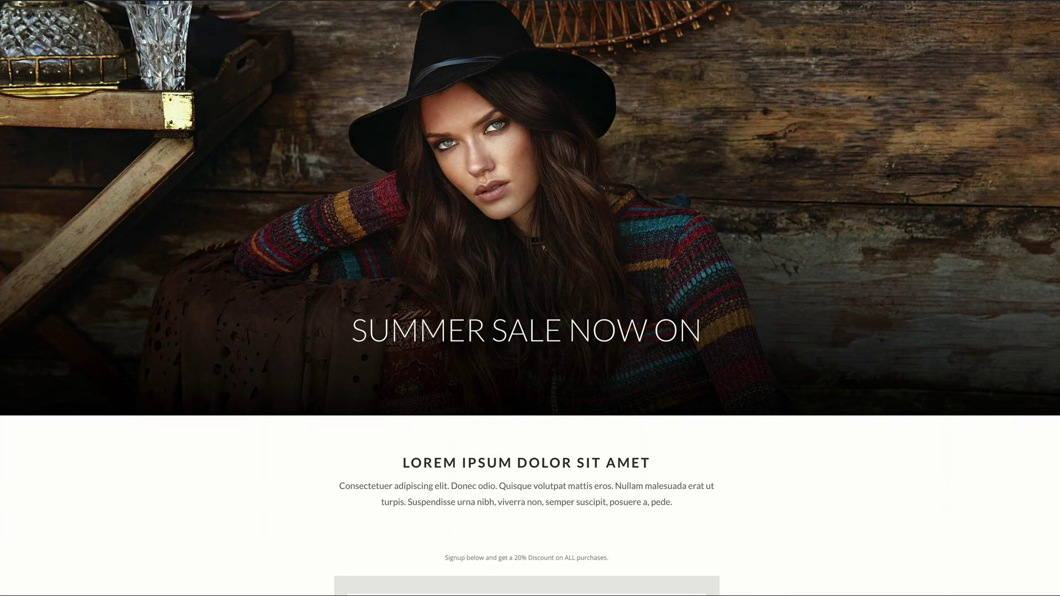
Look over the finished summer sale page from its header image down to the sign-up form.
scroll(531, 298, "down", 4)
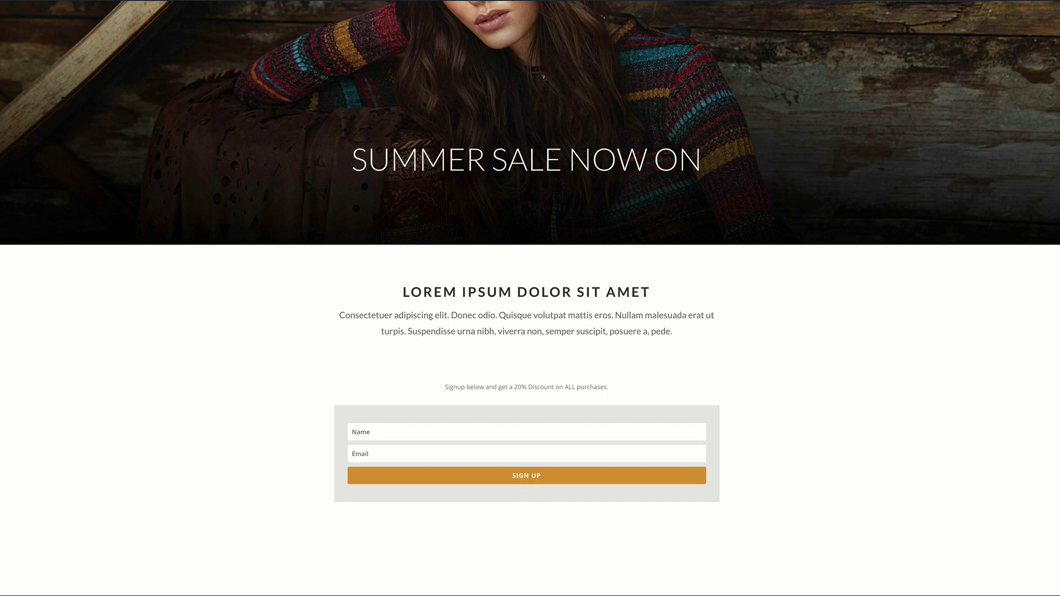
scroll(530, 298, "up", 3)
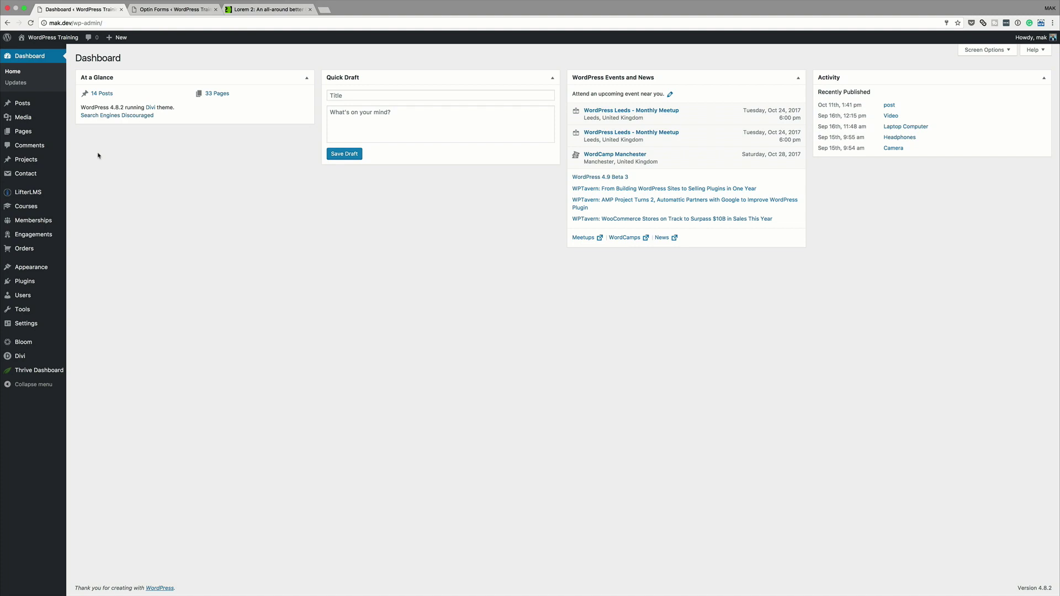
Create a new page titled "Summer Promo" and open it in the Divi visual builder.
mouse_move(30, 130)
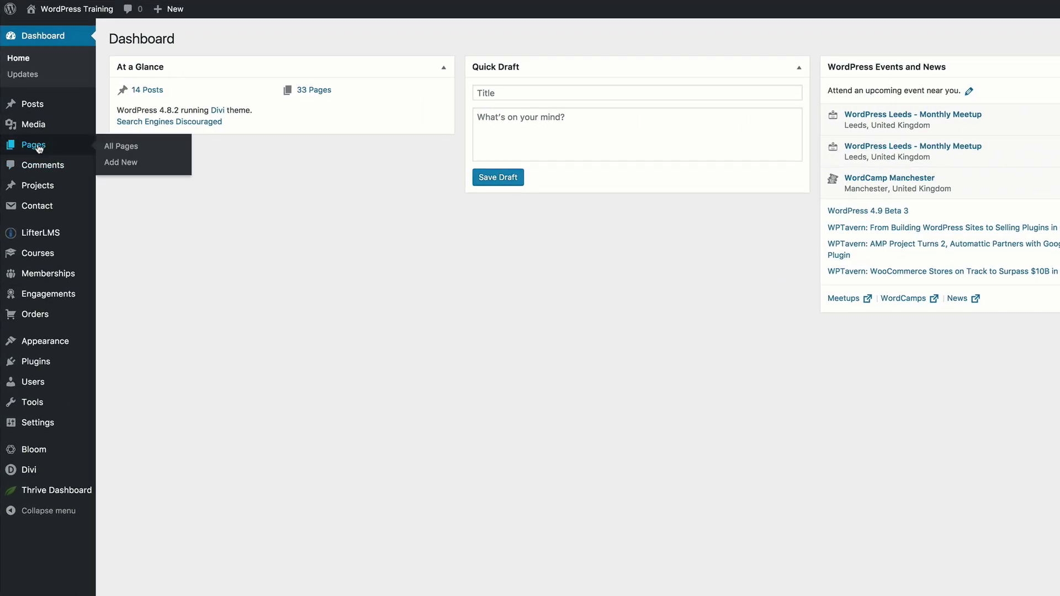
left_click(133, 163)
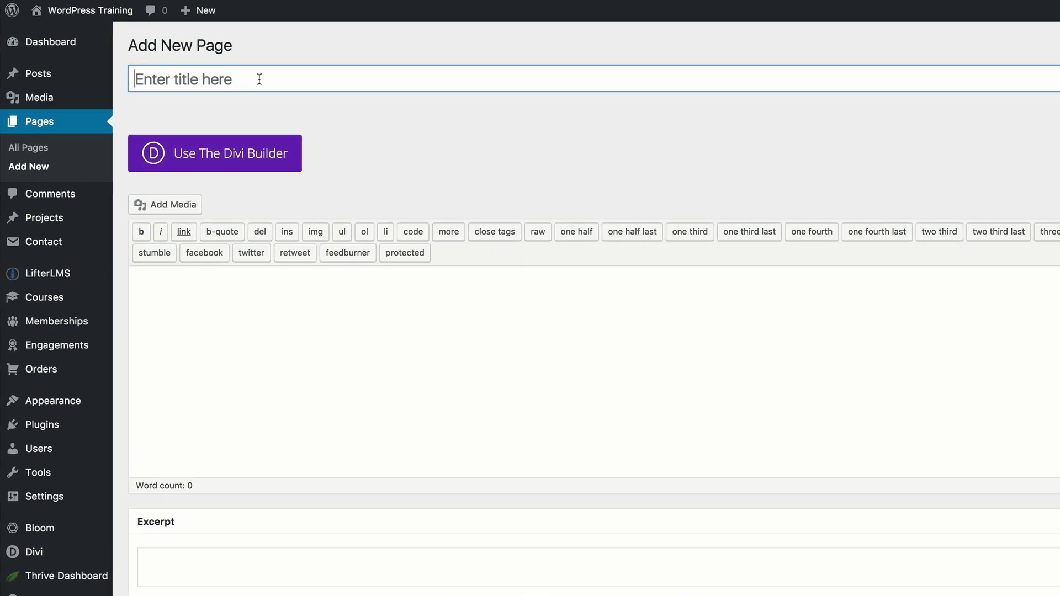
type("Su")
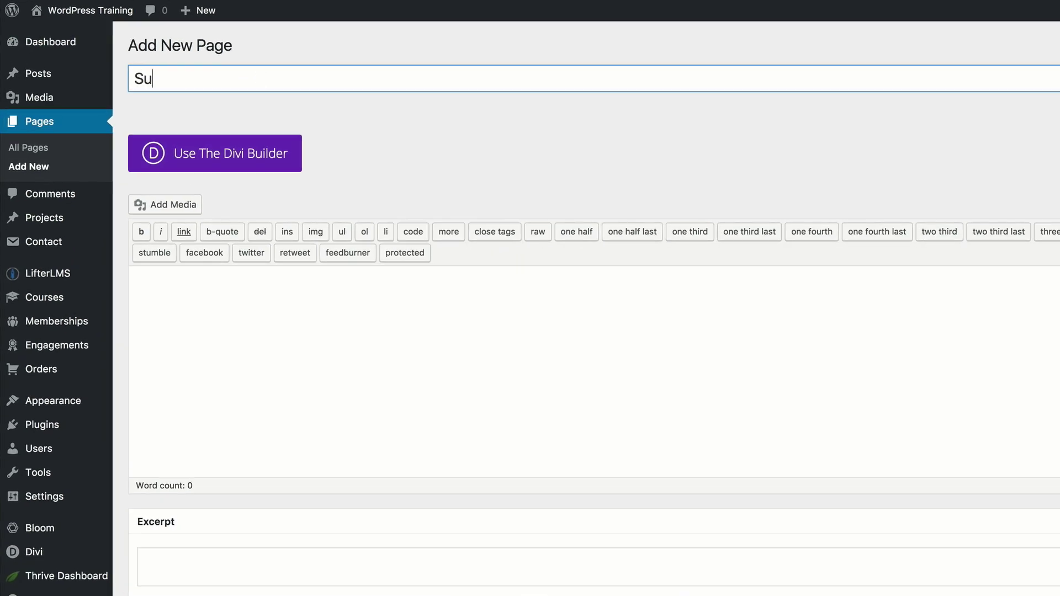
type("mmer Promo")
left_click(230, 163)
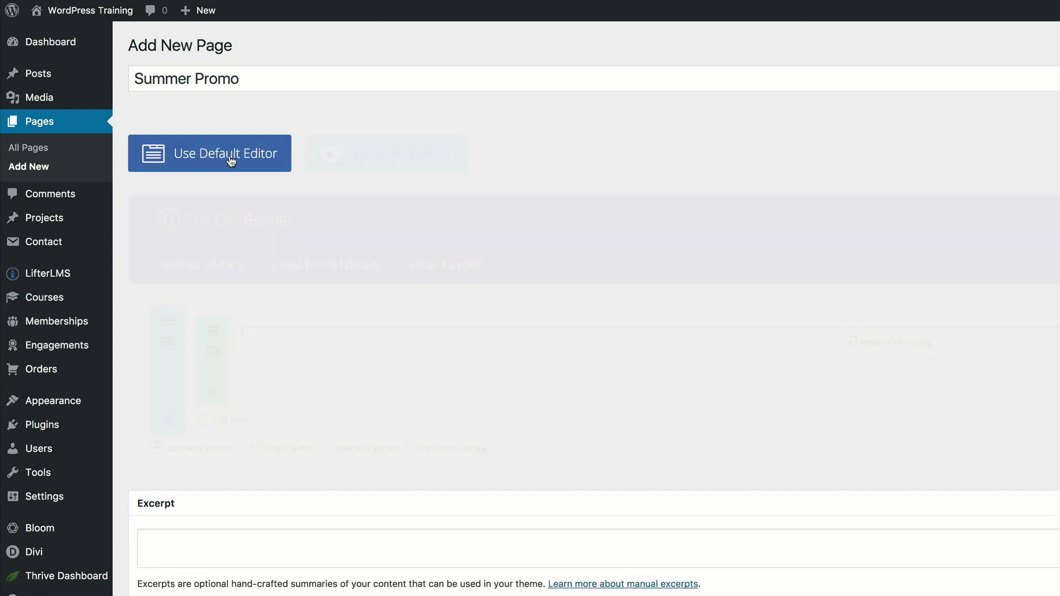
left_click(396, 161)
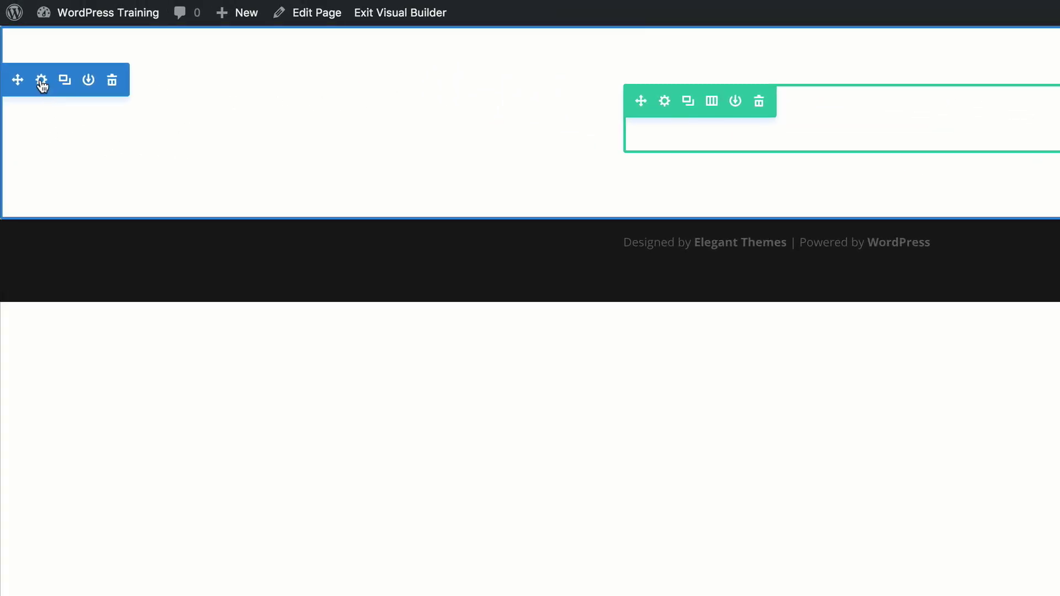
Give the section the background image fashion-1636868_1920.jpg from the media library, with its position set to Top Center.
left_click(42, 82)
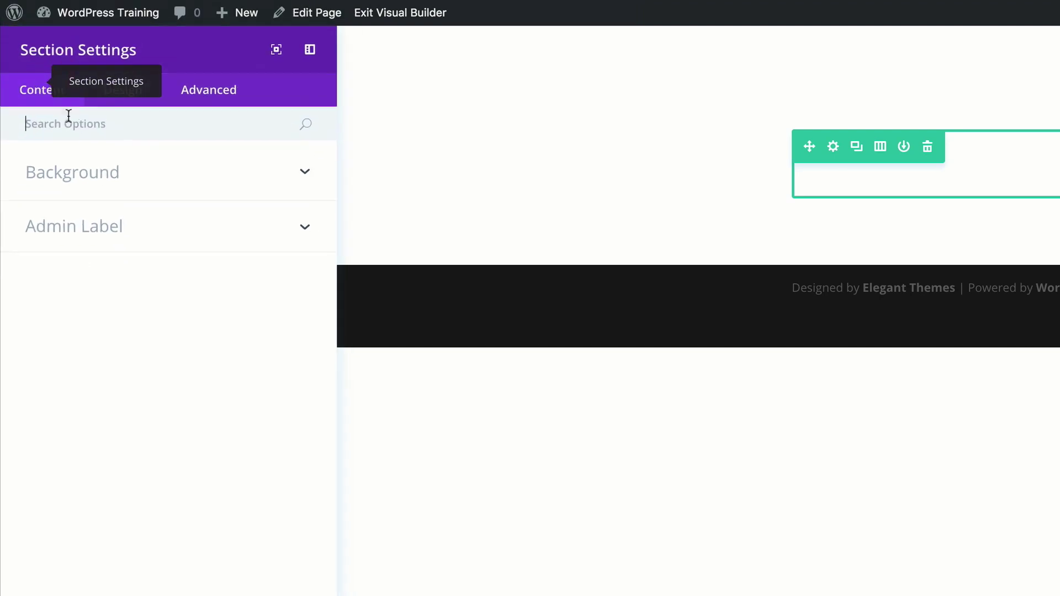
left_click(82, 177)
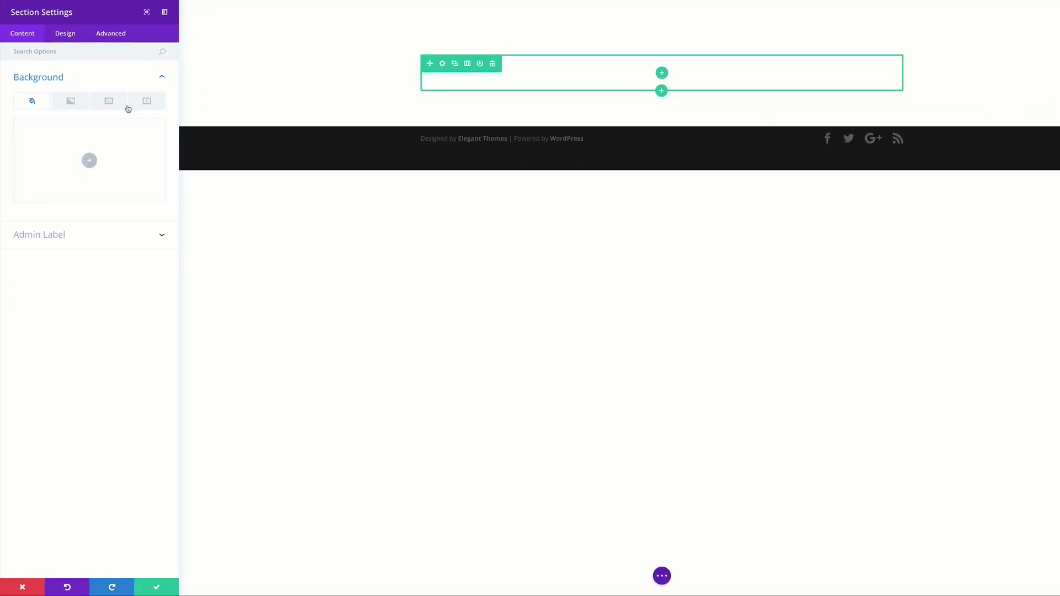
left_click(107, 103)
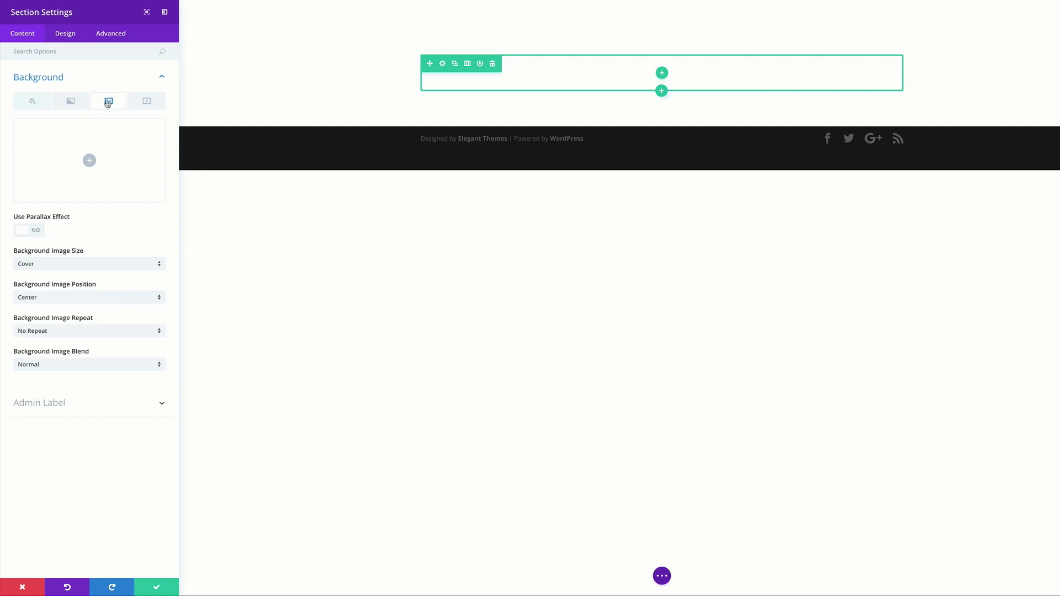
left_click(89, 160)
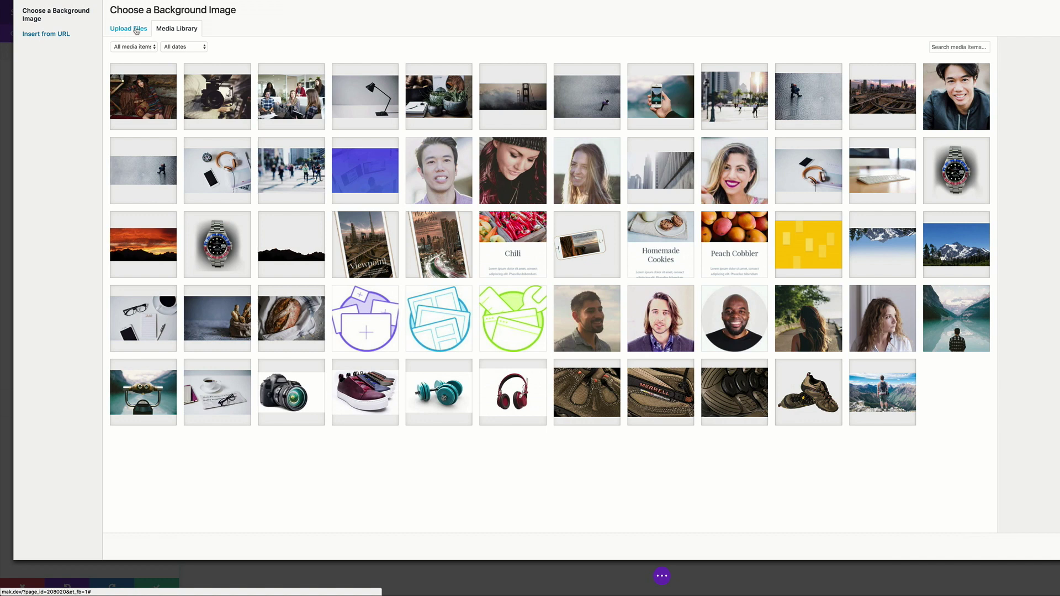
left_click(147, 100)
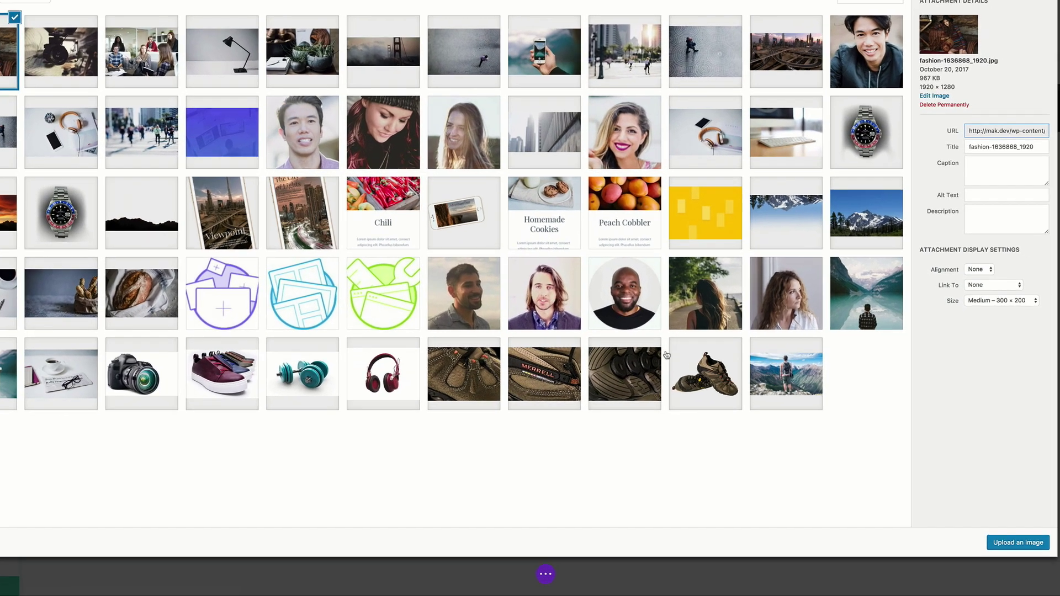
left_click(1022, 542)
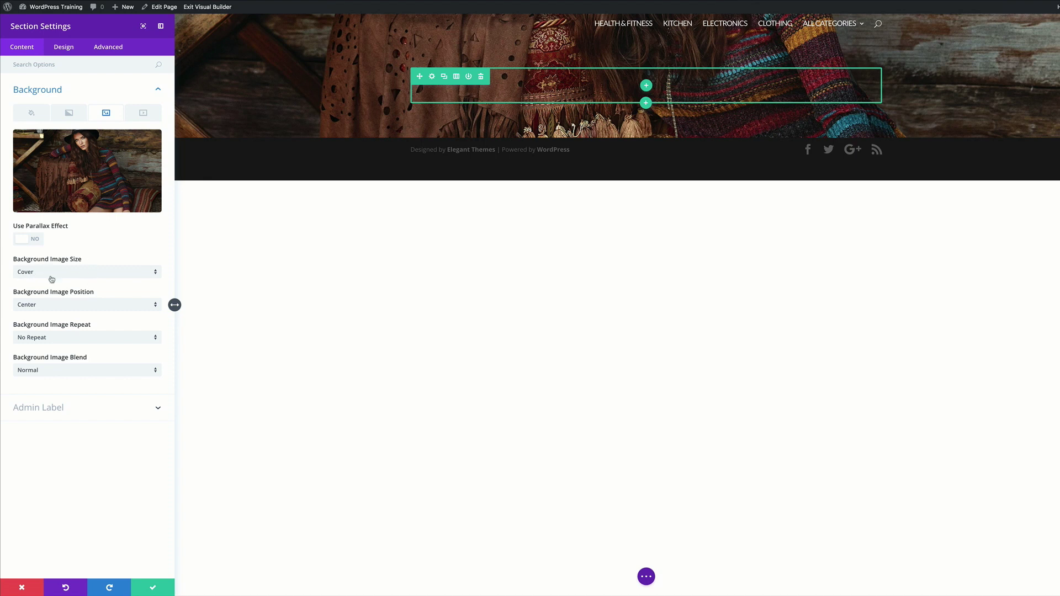
left_click(76, 306)
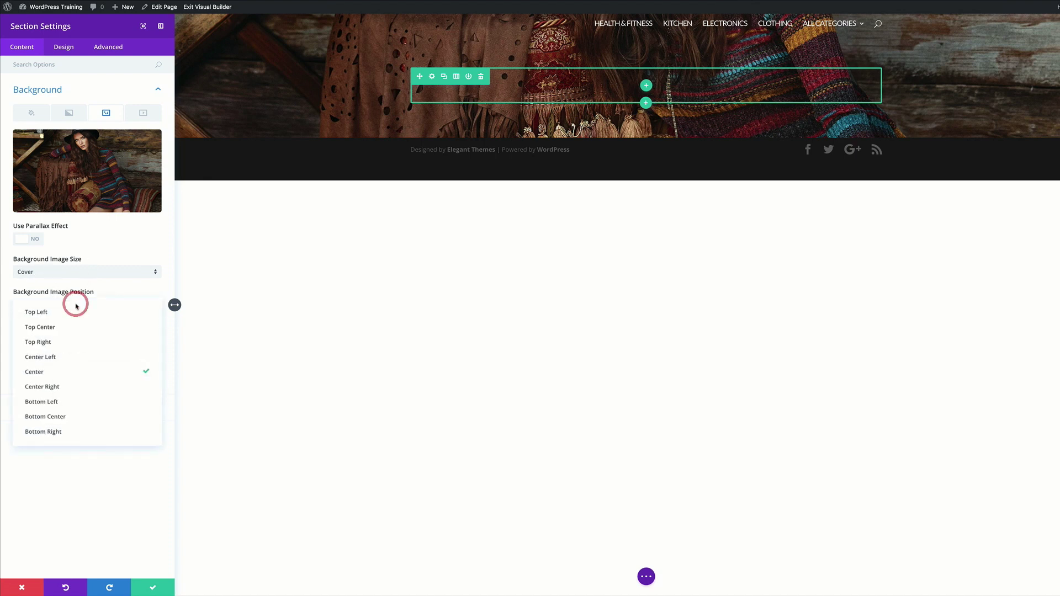
left_click(57, 328)
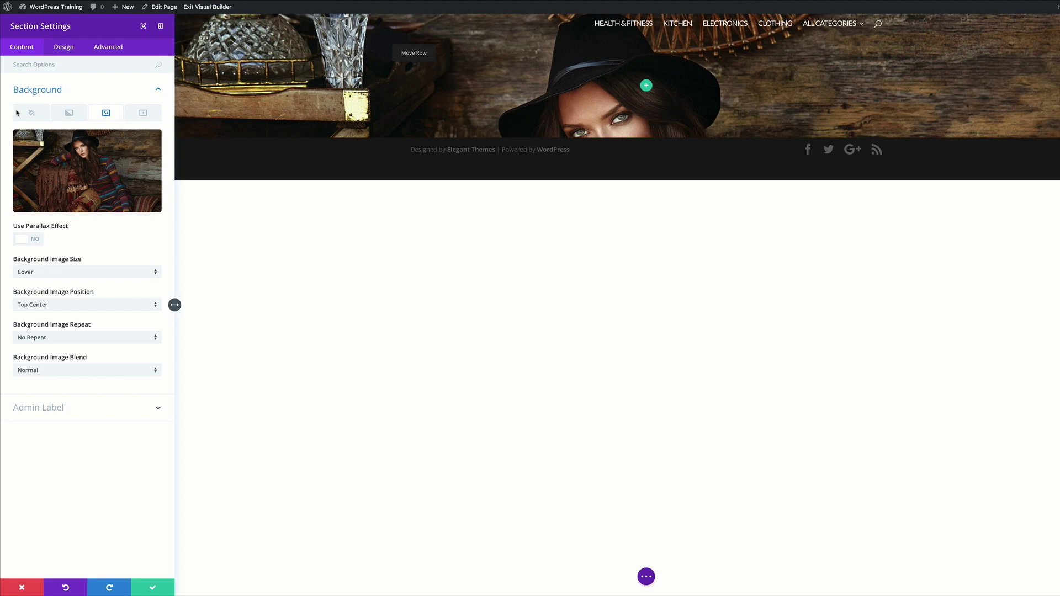
Add a linear black-to-white background gradient with an end position of 58% to the section and save its settings.
left_click(69, 114)
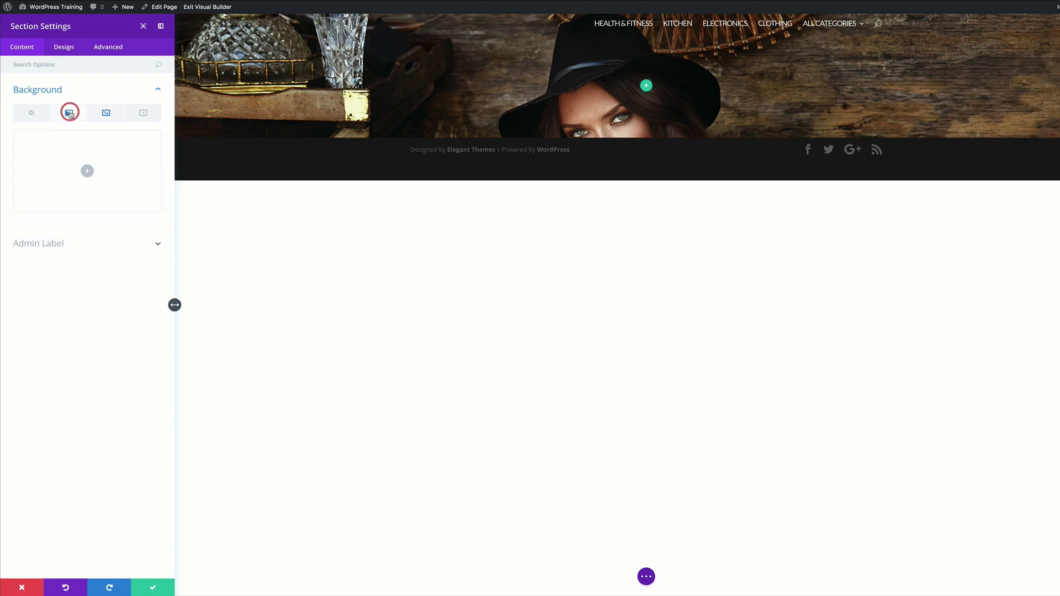
left_click(87, 171)
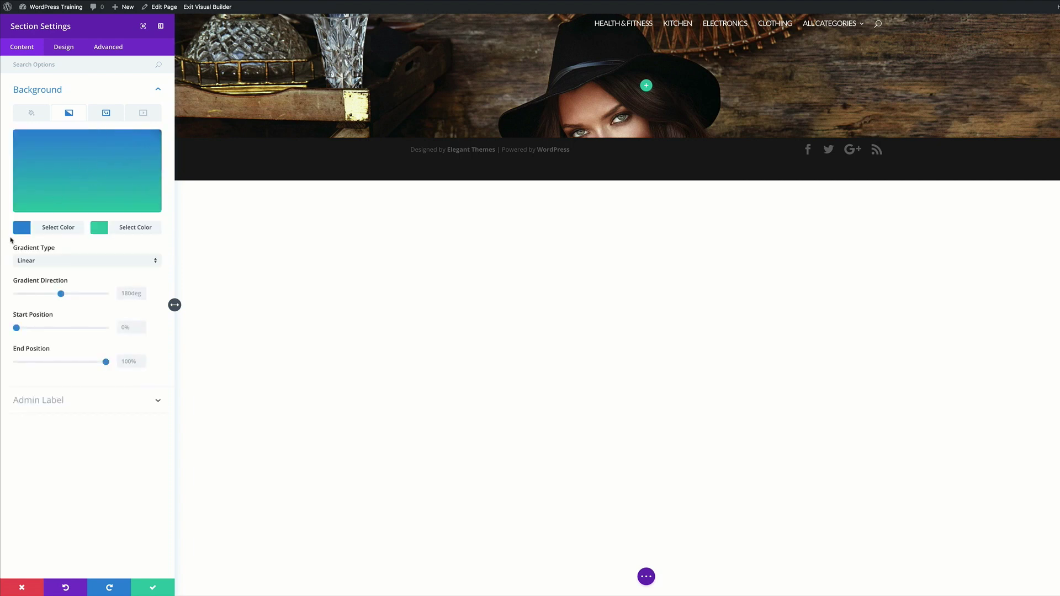
left_click(22, 230)
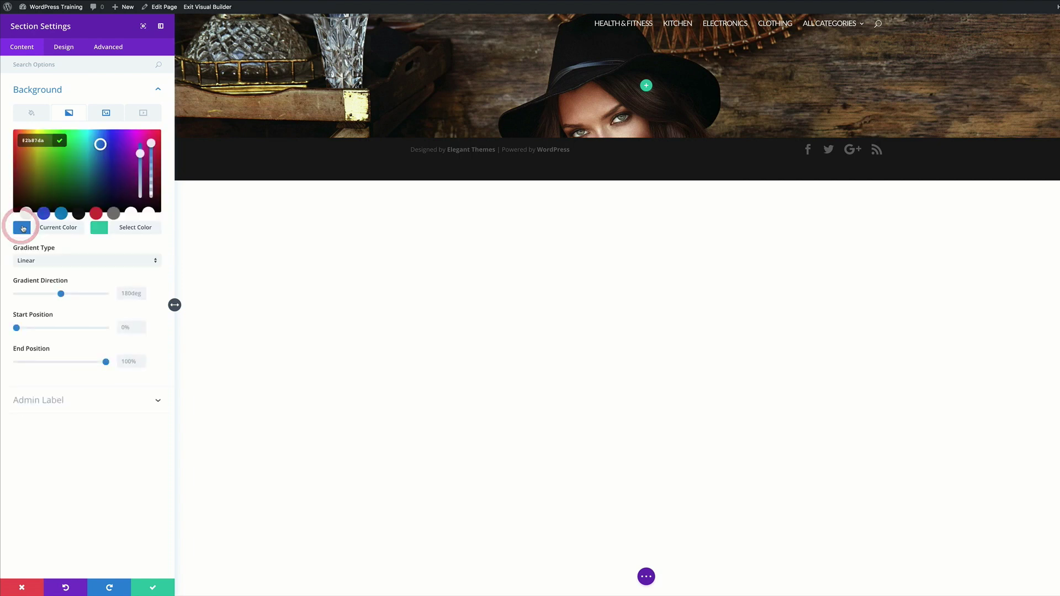
left_click(80, 216)
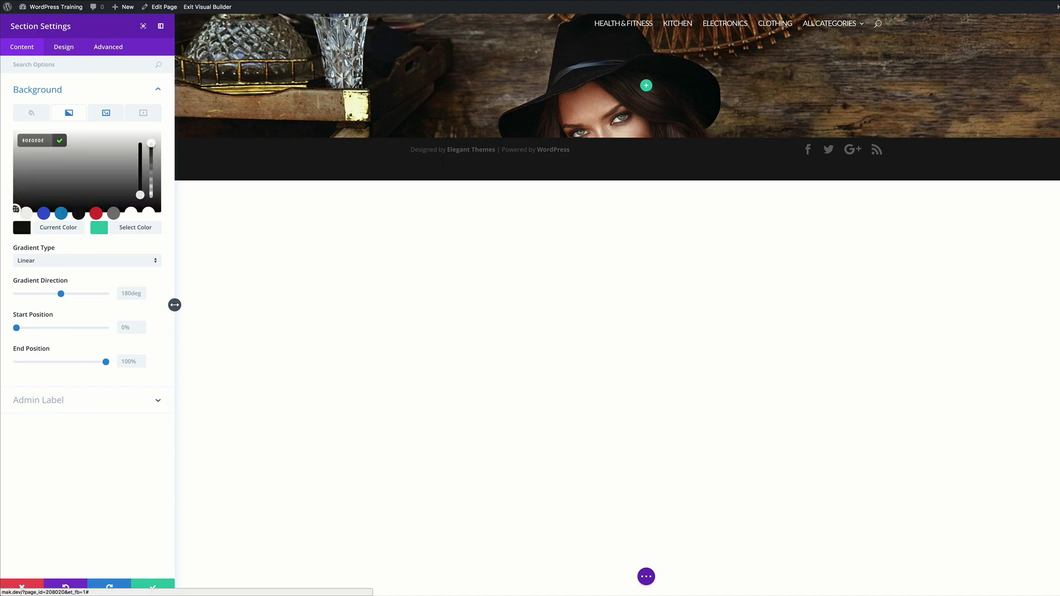
left_click(99, 228)
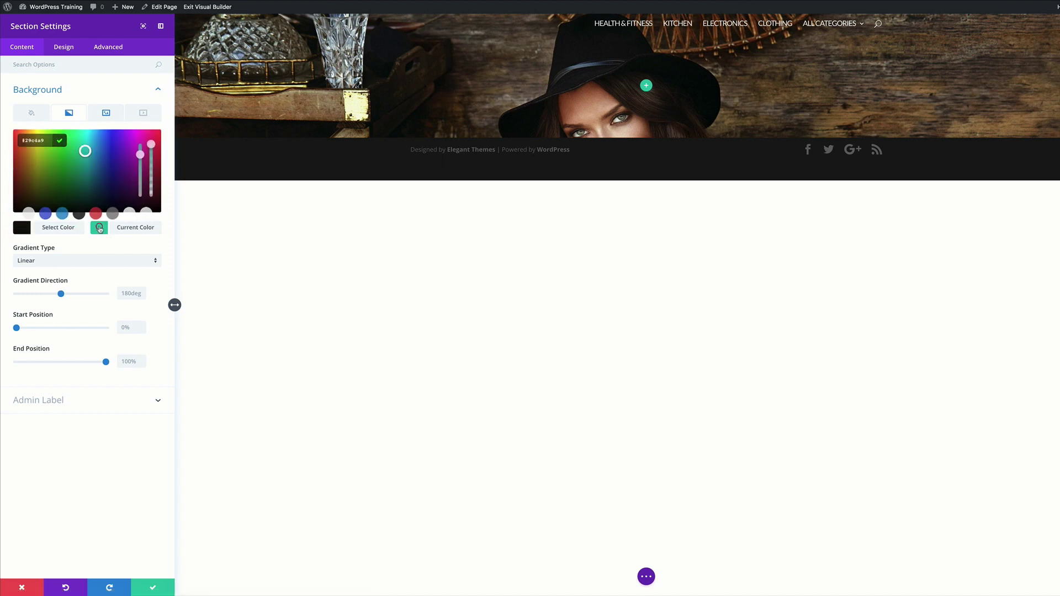
left_click(149, 215)
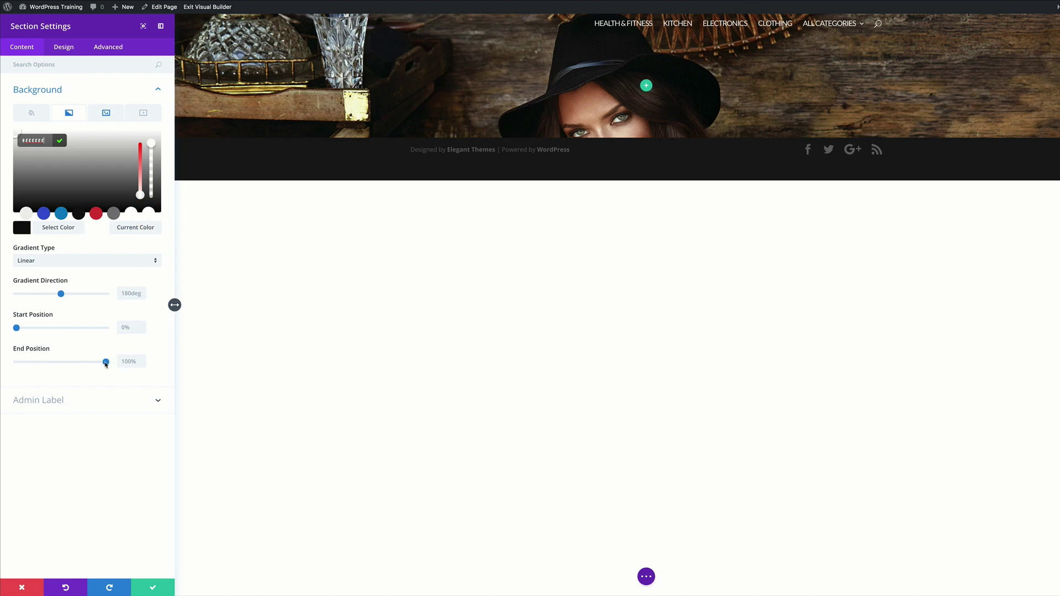
left_click_drag(105, 363, 68, 362)
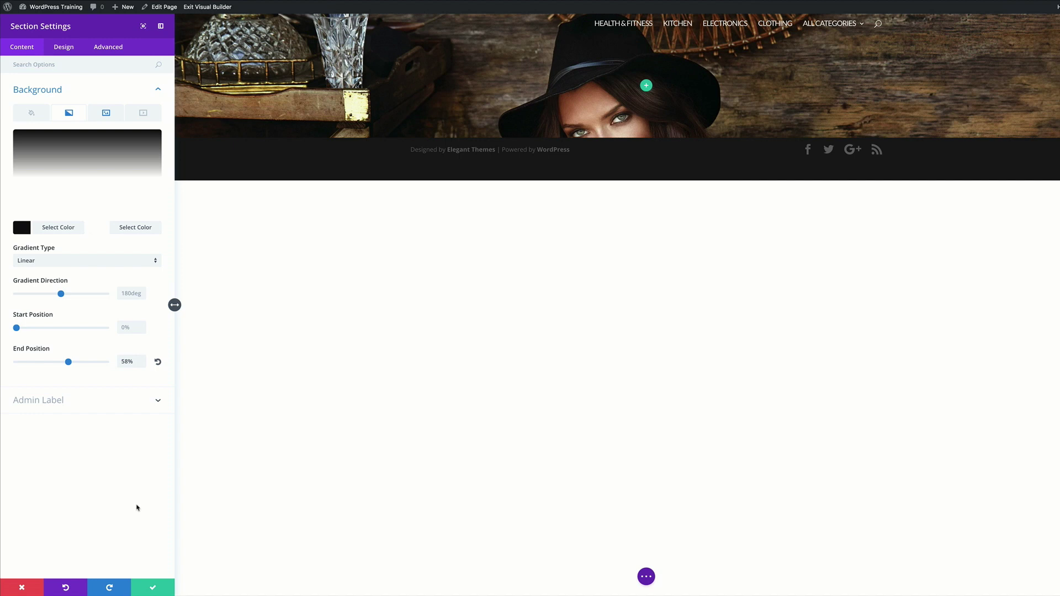
left_click(154, 589)
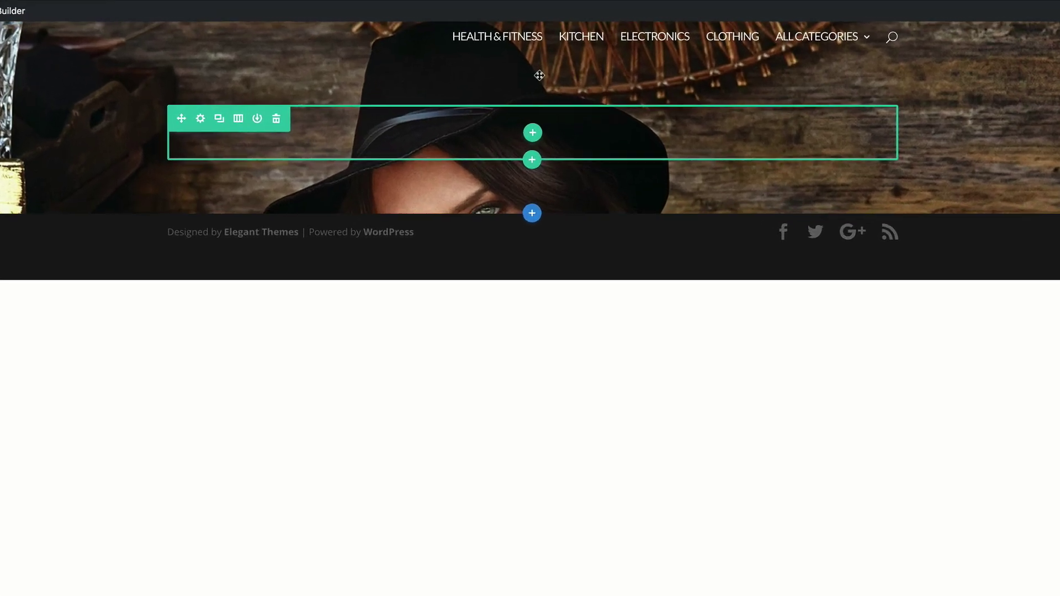
Insert a single-column row in the section with a Text module reading "Summer sale now on".
left_click(530, 140)
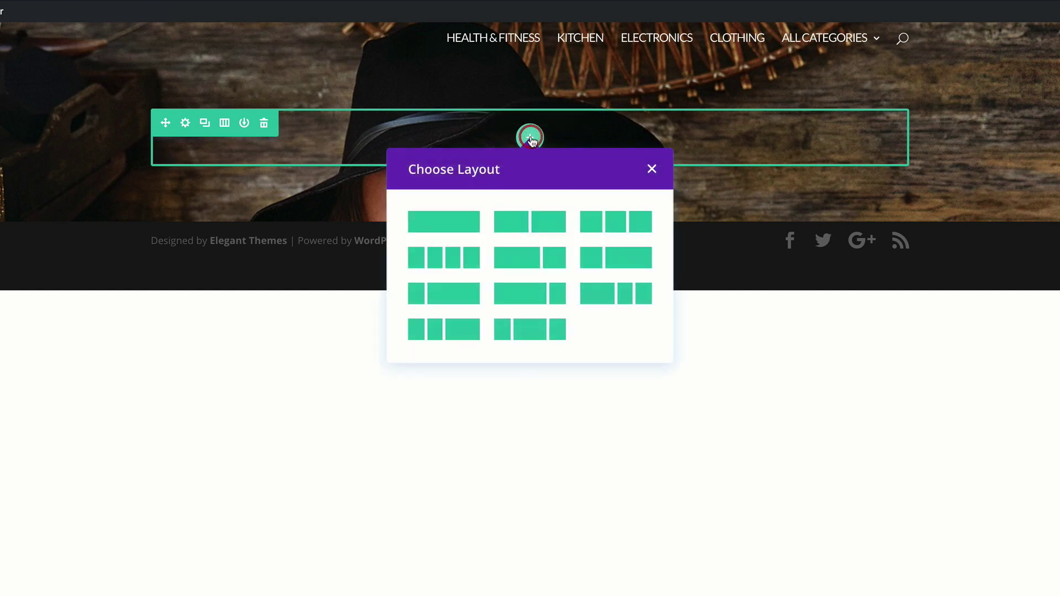
left_click(453, 221)
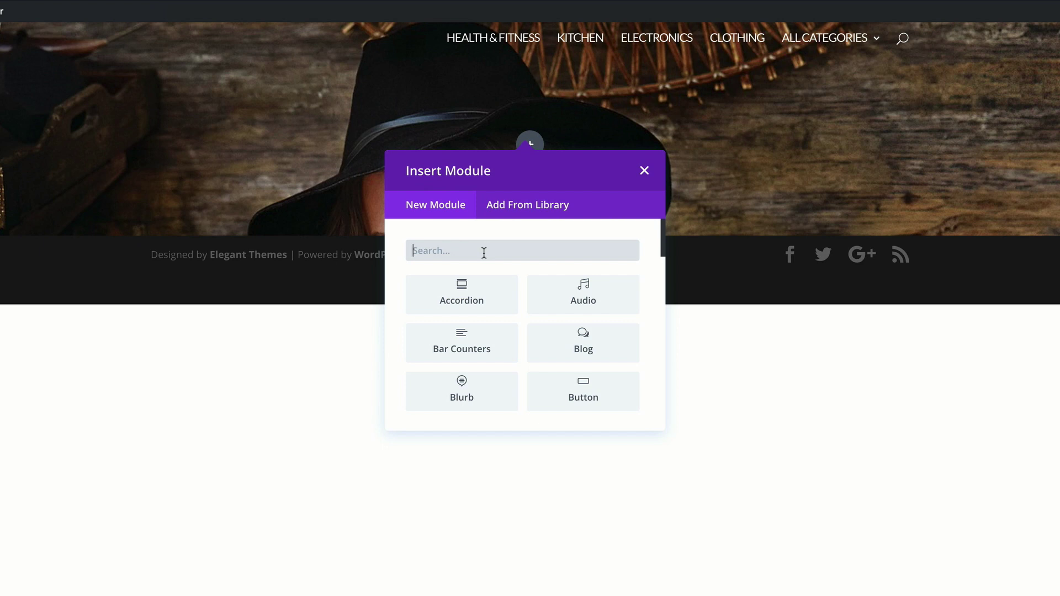
type("tex")
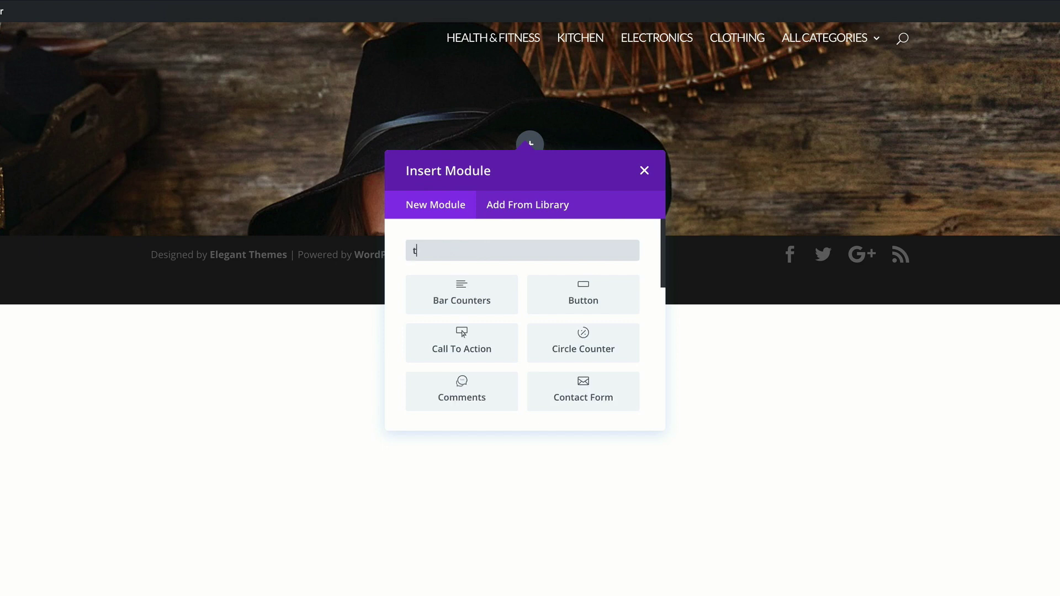
left_click(464, 298)
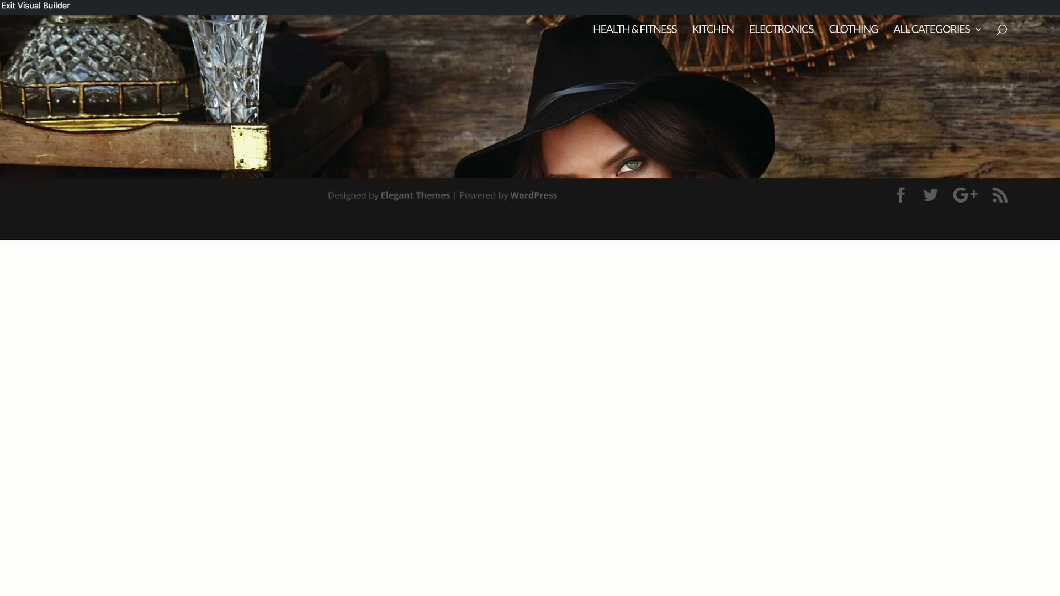
left_click(126, 138)
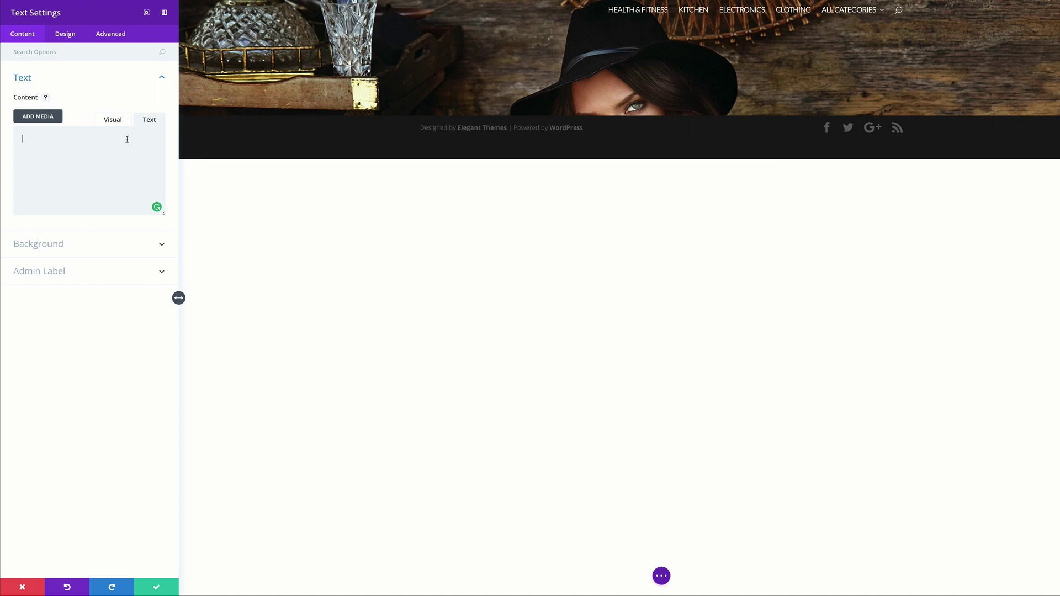
type("Summer sale now on")
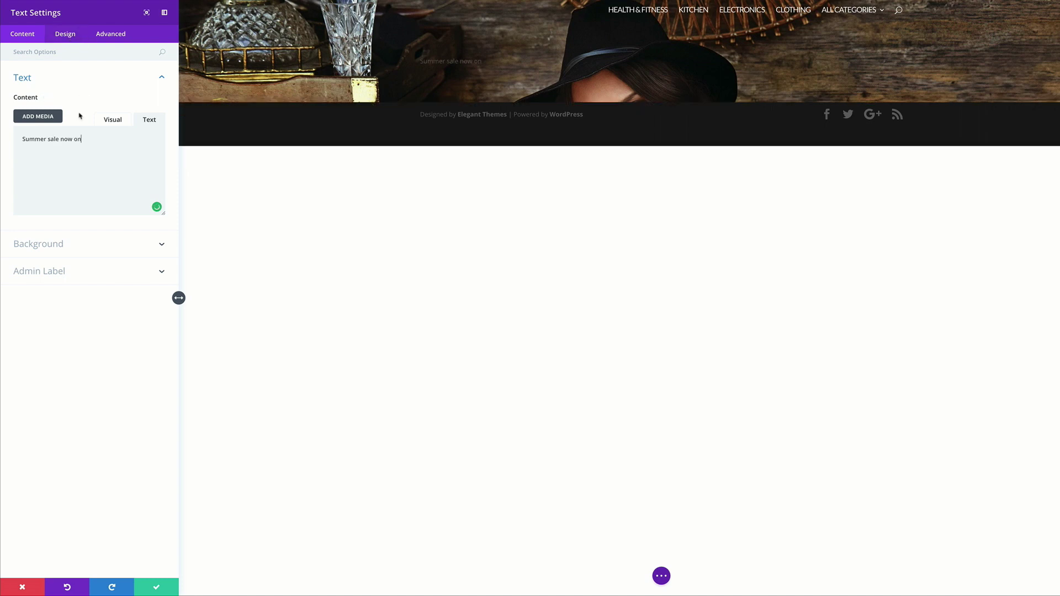
Set the Text module's font to Lato with the Light weight.
left_click(65, 34)
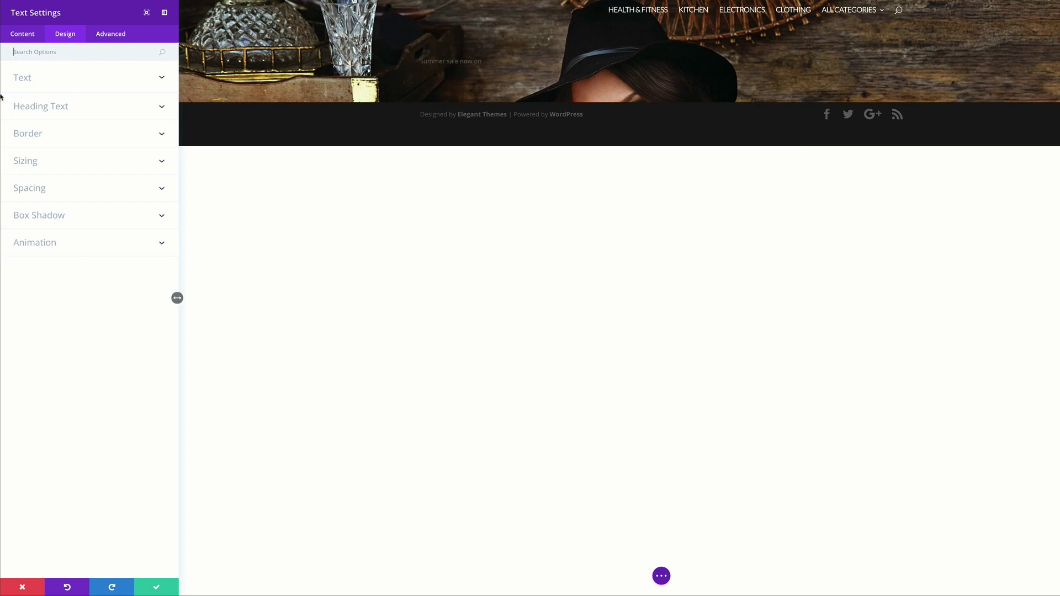
left_click(28, 78)
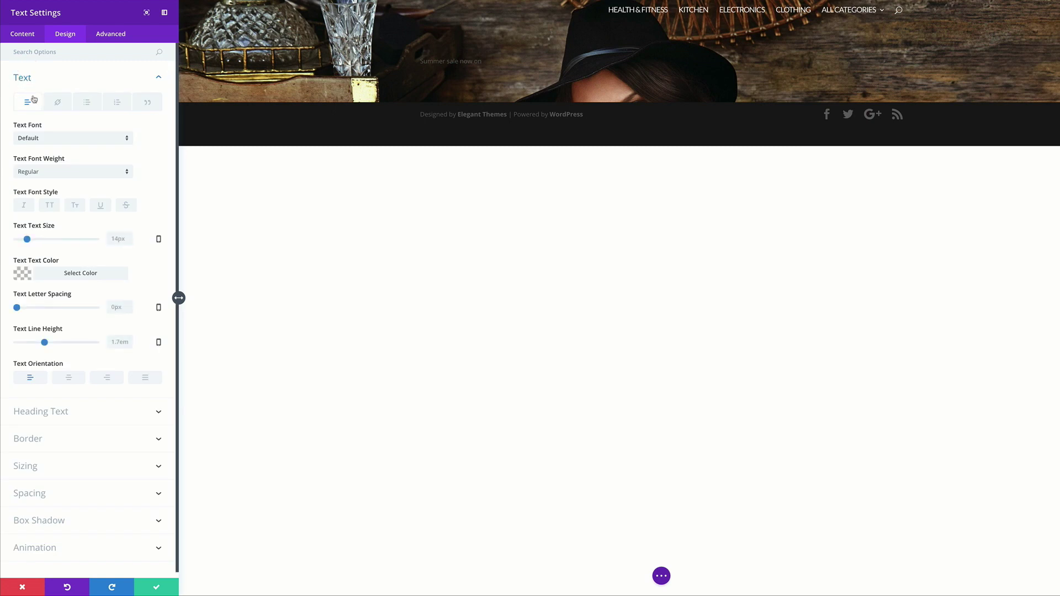
left_click(46, 139)
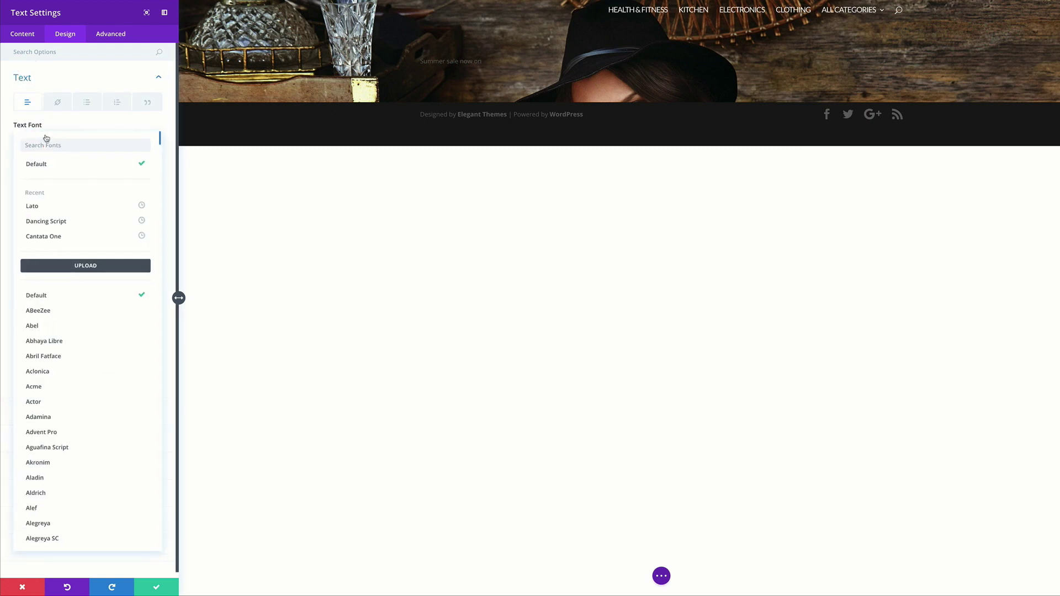
left_click(34, 208)
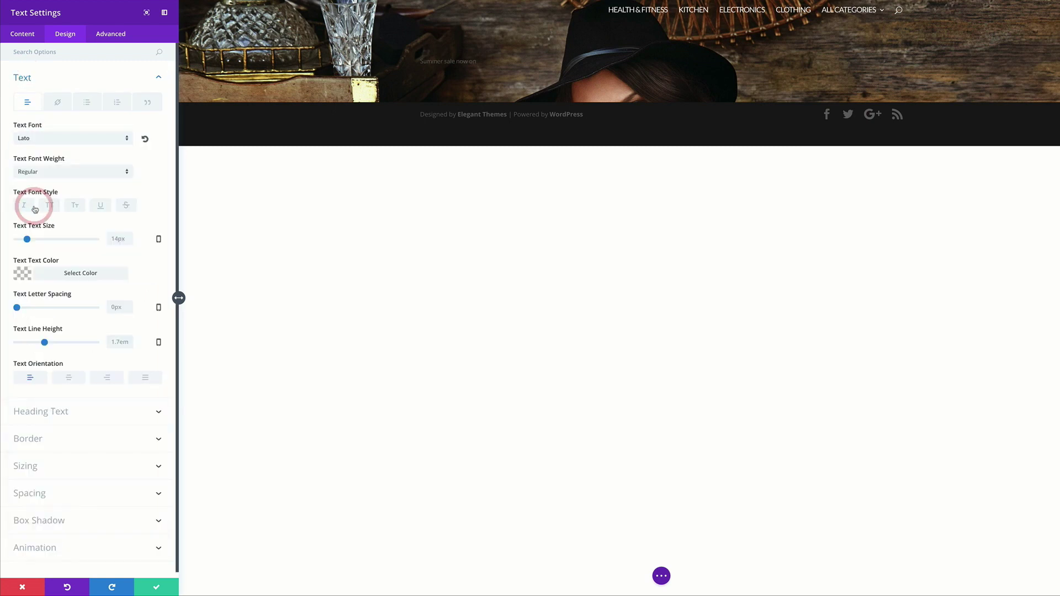
left_click(61, 174)
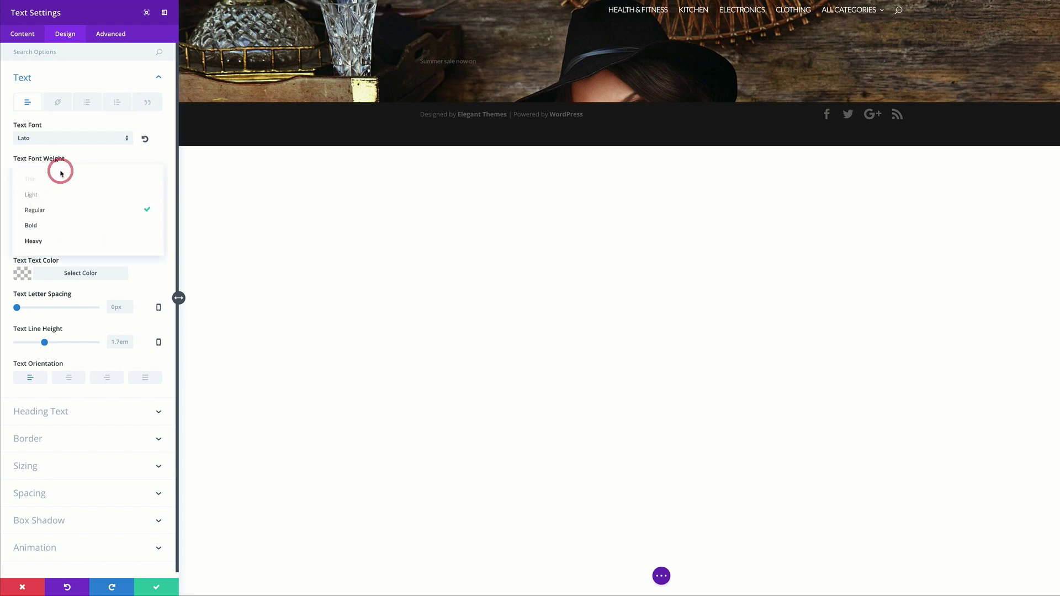
left_click(44, 195)
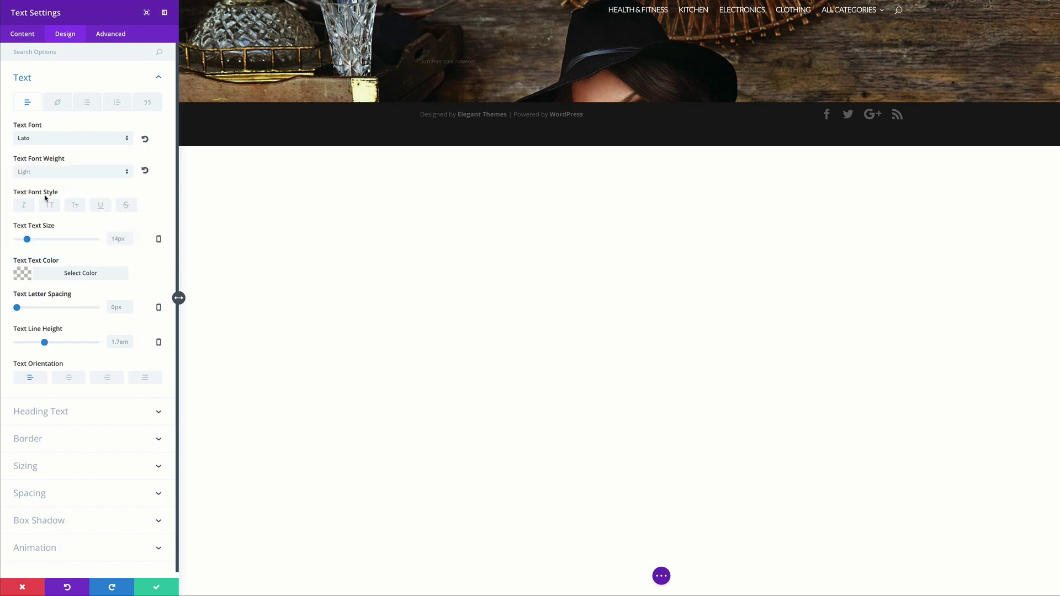
Make the "Summer sale now on" text uppercase and give it the off-white preset color.
left_click(49, 206)
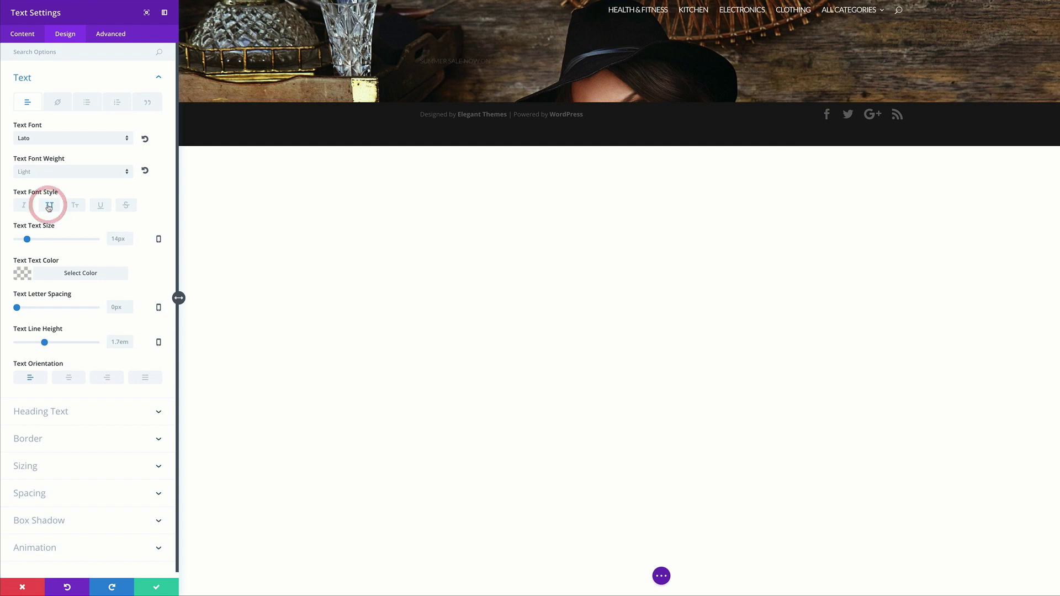
left_click(21, 275)
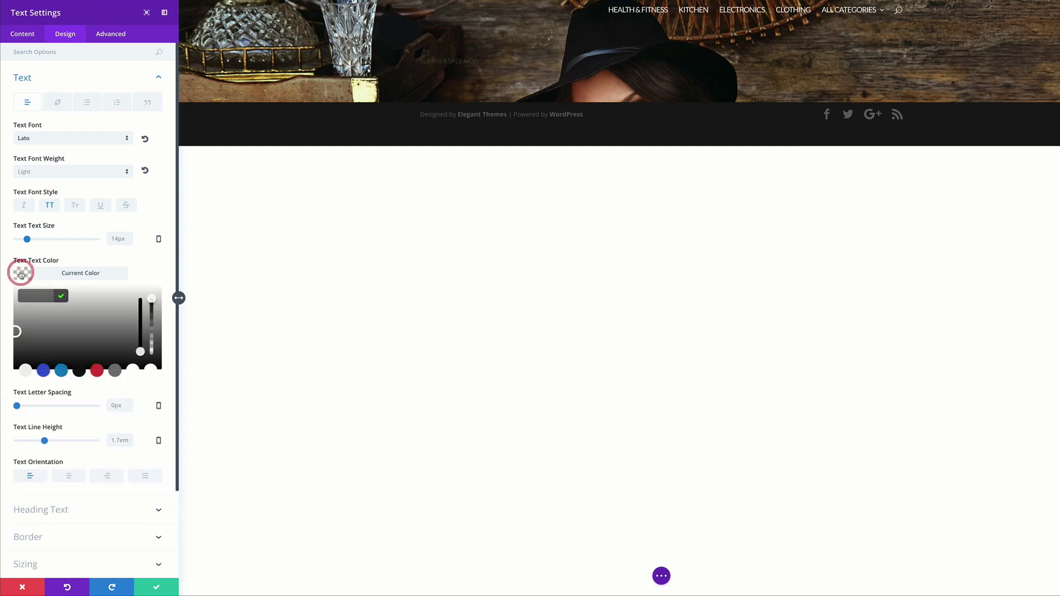
left_click(25, 371)
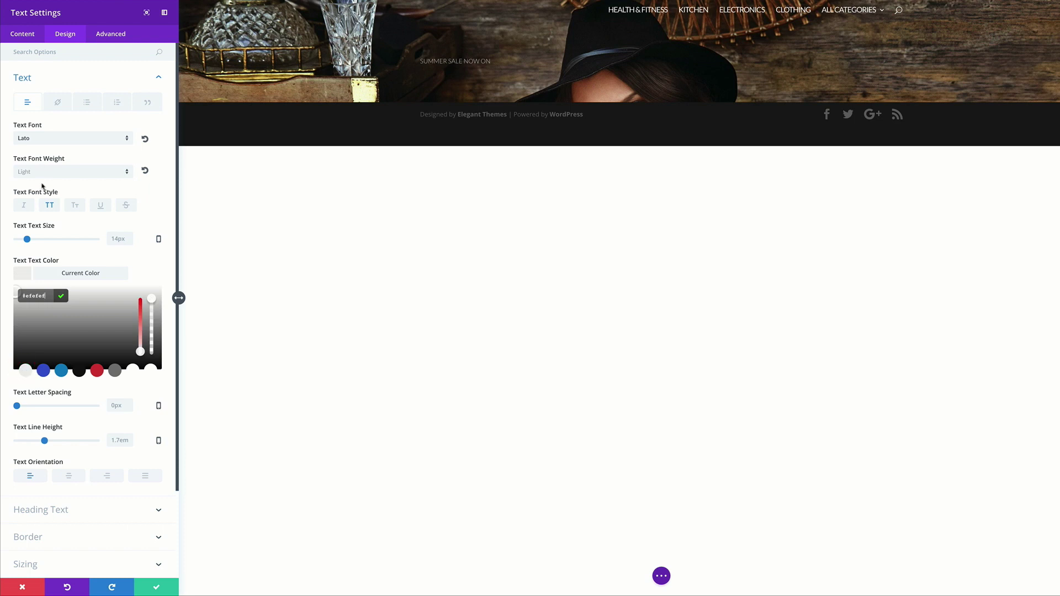
Set the headline's text size to 70px, center it, and save the Text module.
left_click_drag(27, 239, 72, 239)
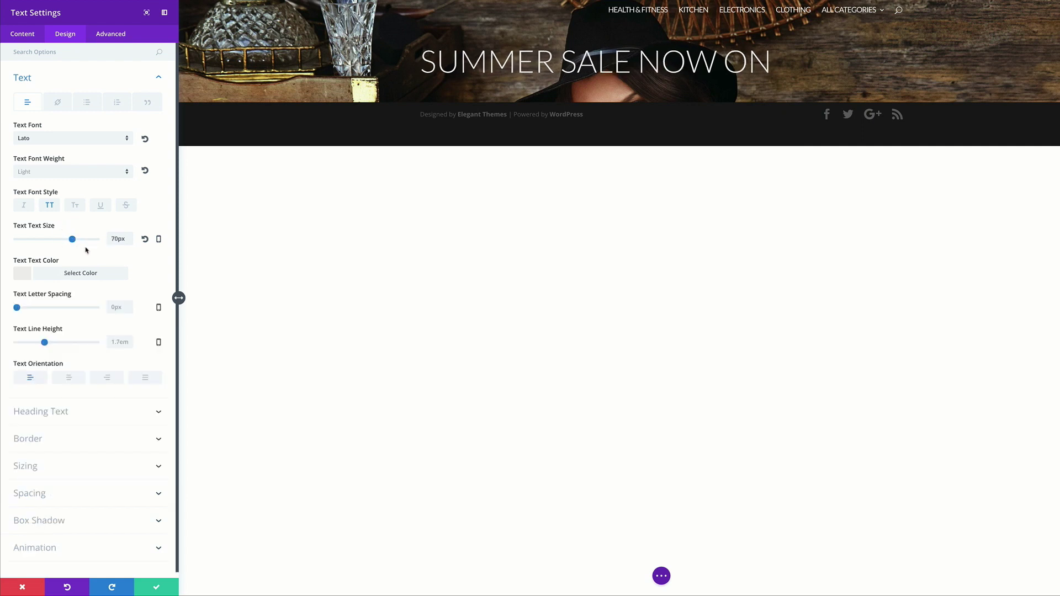
left_click(68, 377)
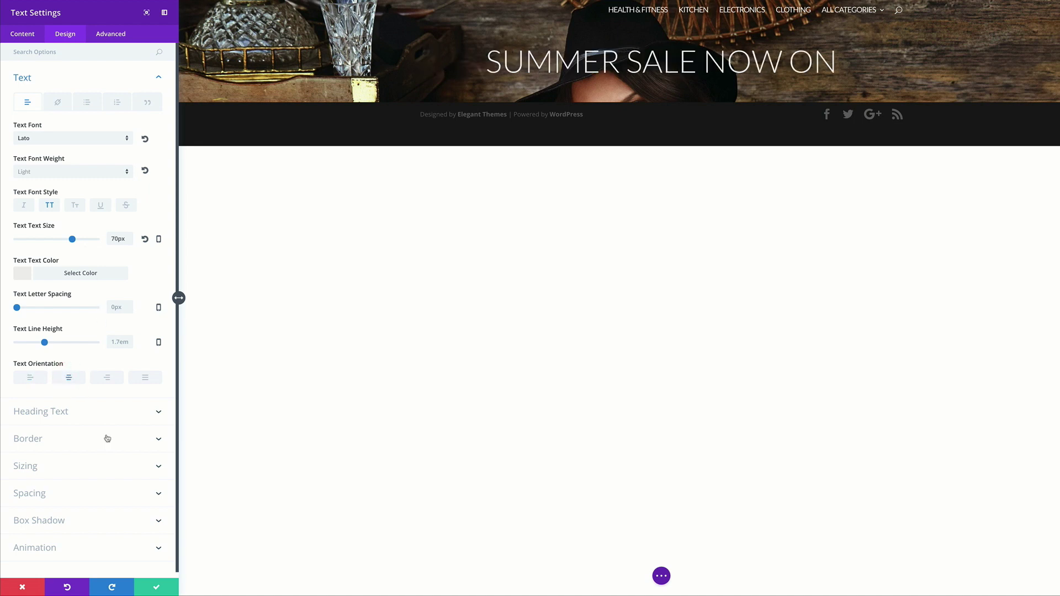
left_click(155, 589)
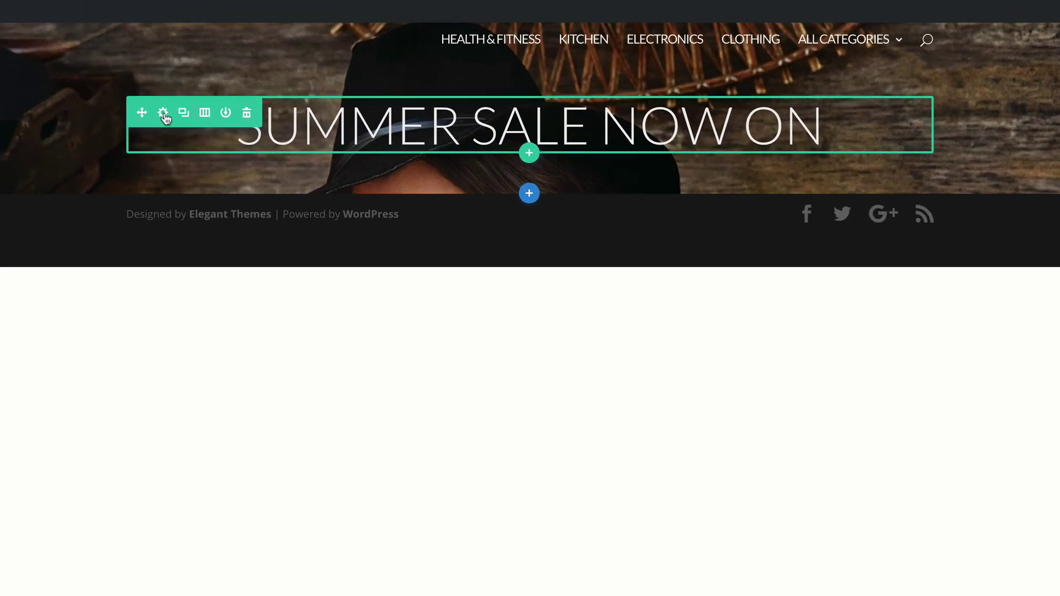
Set the headline row's custom margin to 500px at the top and 100px at the bottom.
left_click(164, 114)
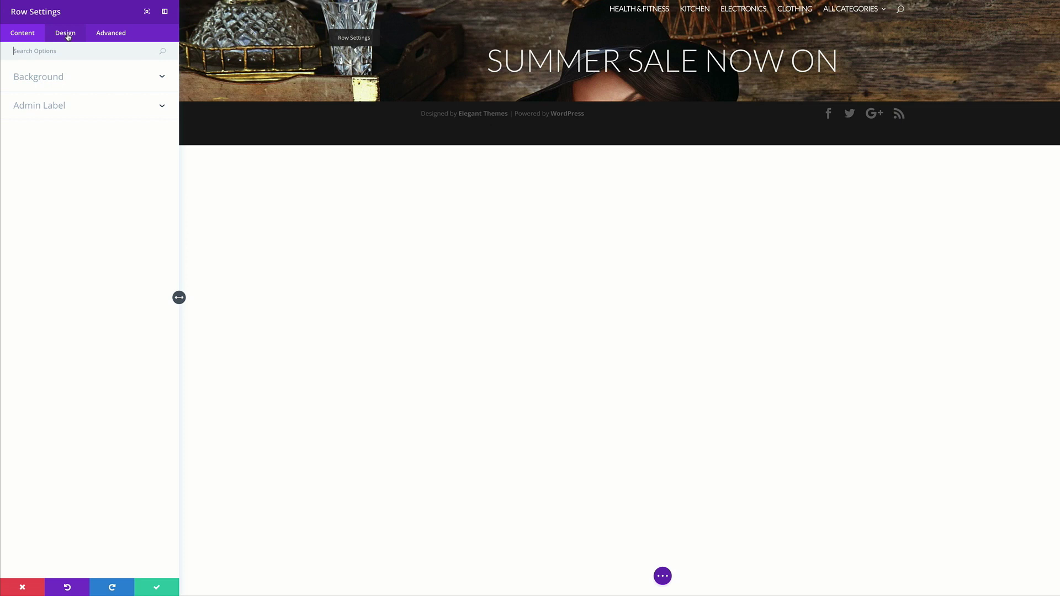
left_click(67, 35)
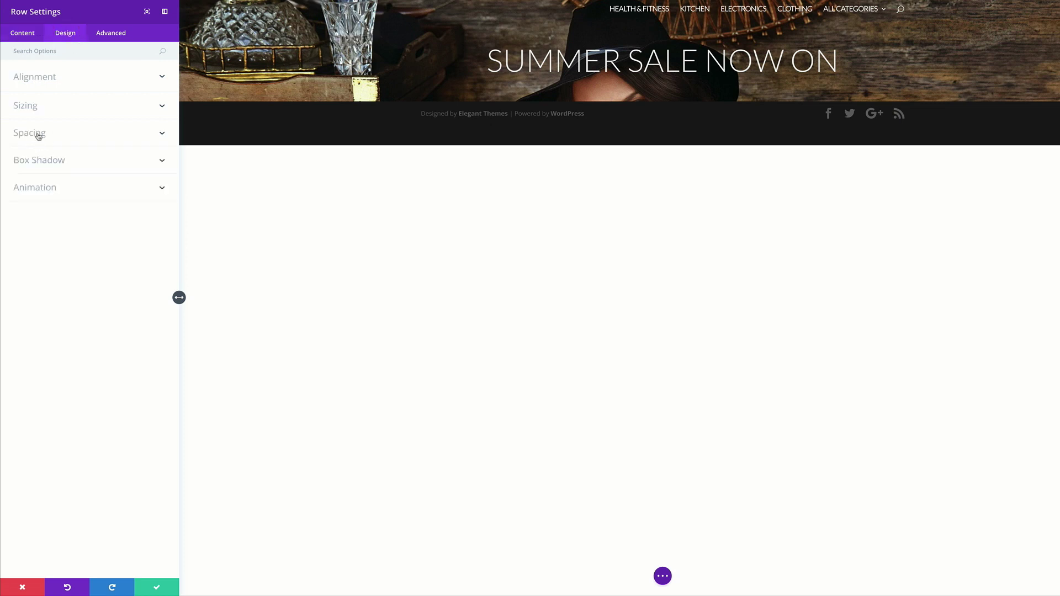
left_click(37, 137)
left_click(30, 168)
type("500")
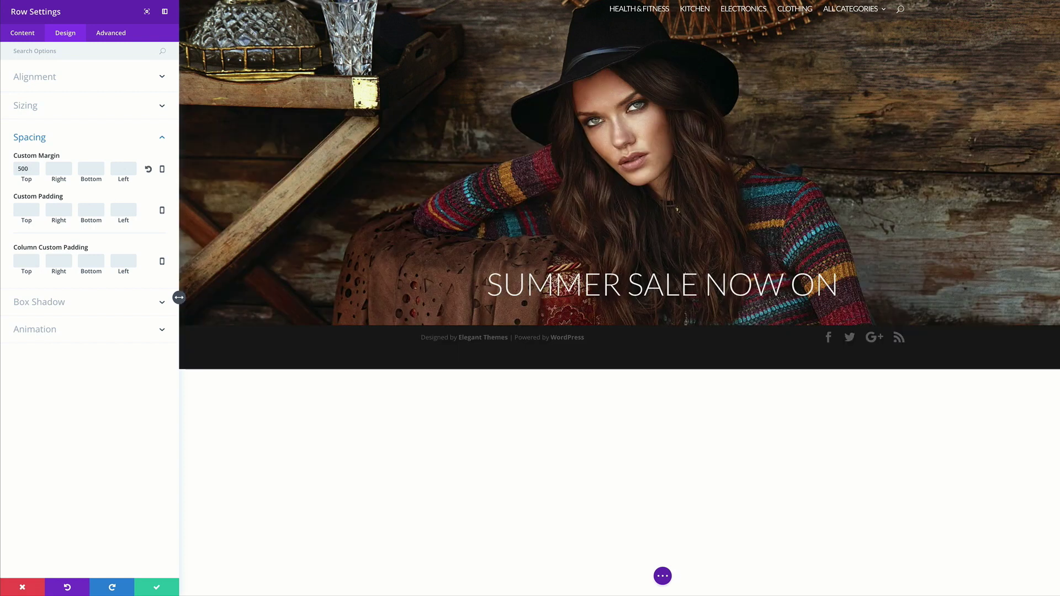
type("px")
left_click(94, 169)
type("100")
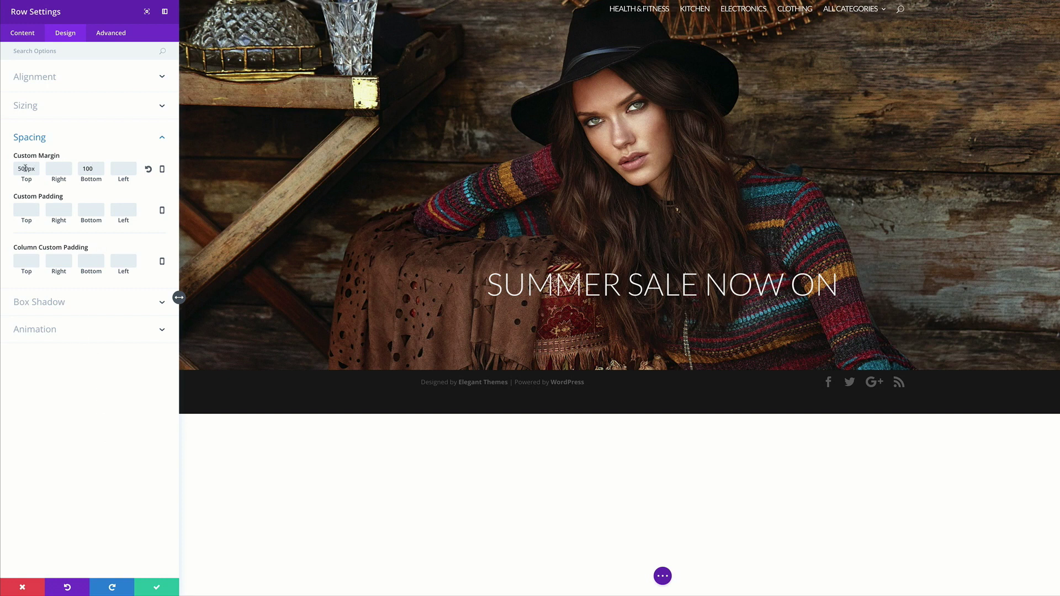
Set the row's top custom margin to 600px and save the row settings.
left_click(21, 168)
key("BackSpace")
type("6")
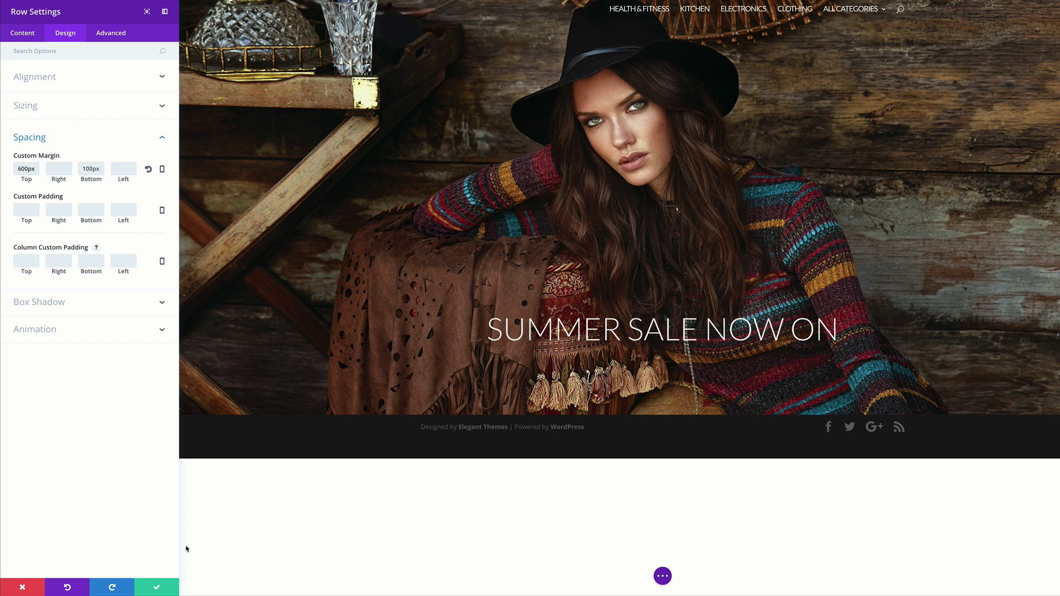
left_click(155, 589)
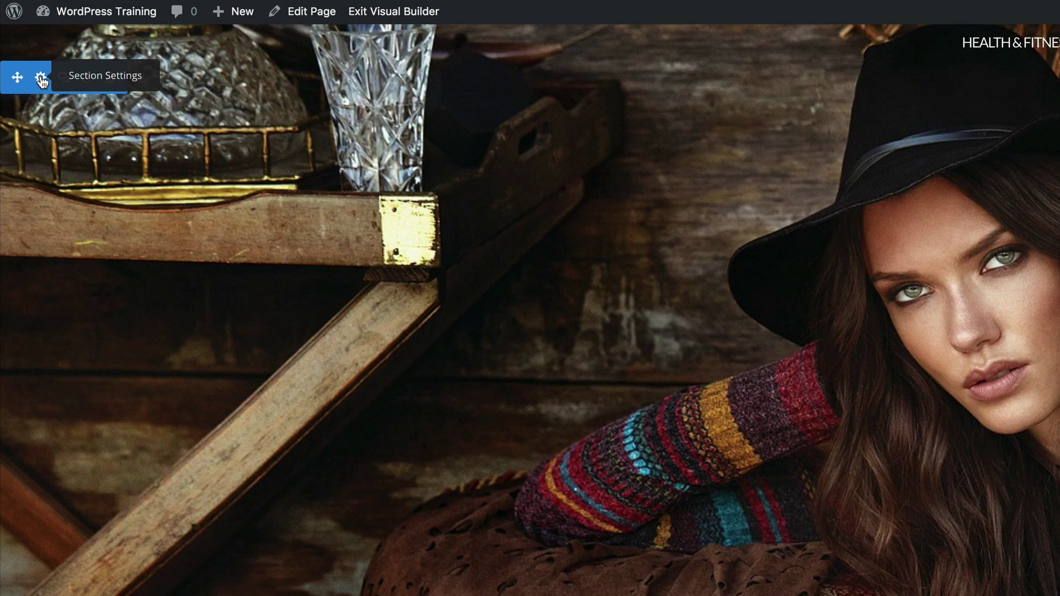
Set the header section's background image blend to Multiply.
left_click(41, 79)
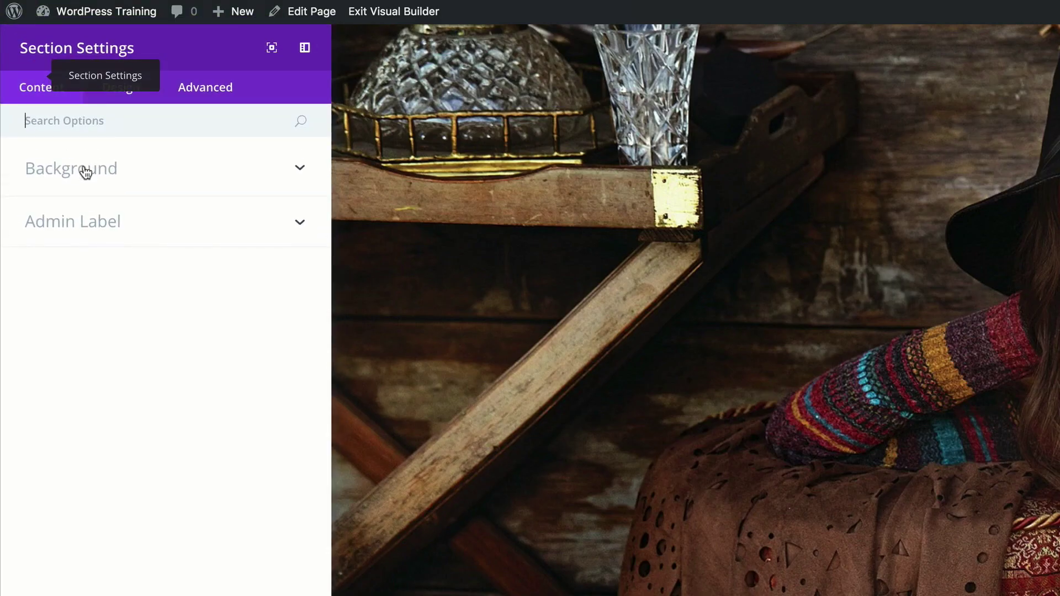
left_click(86, 172)
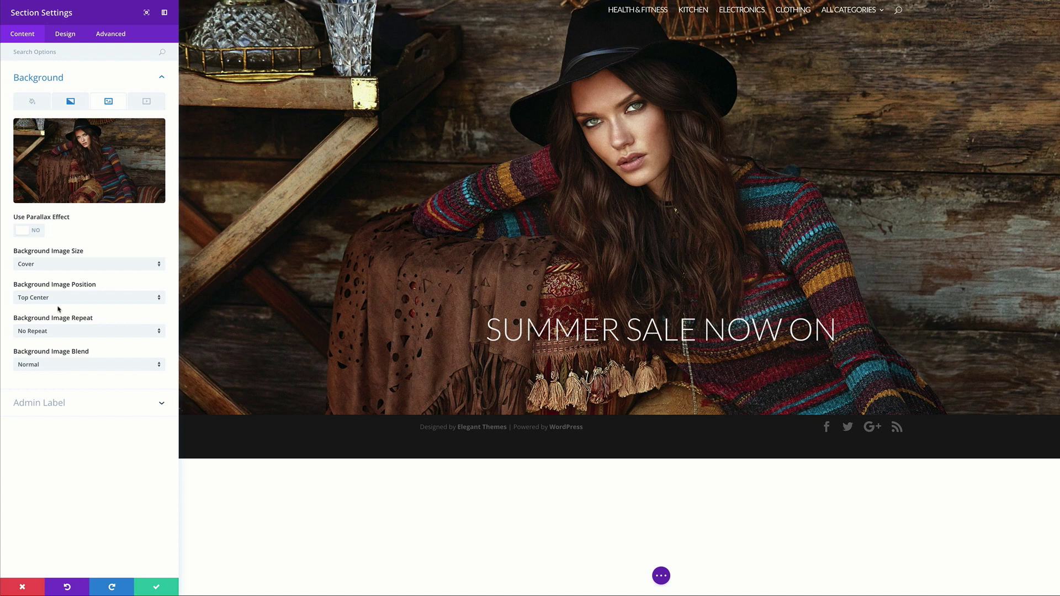
left_click(65, 366)
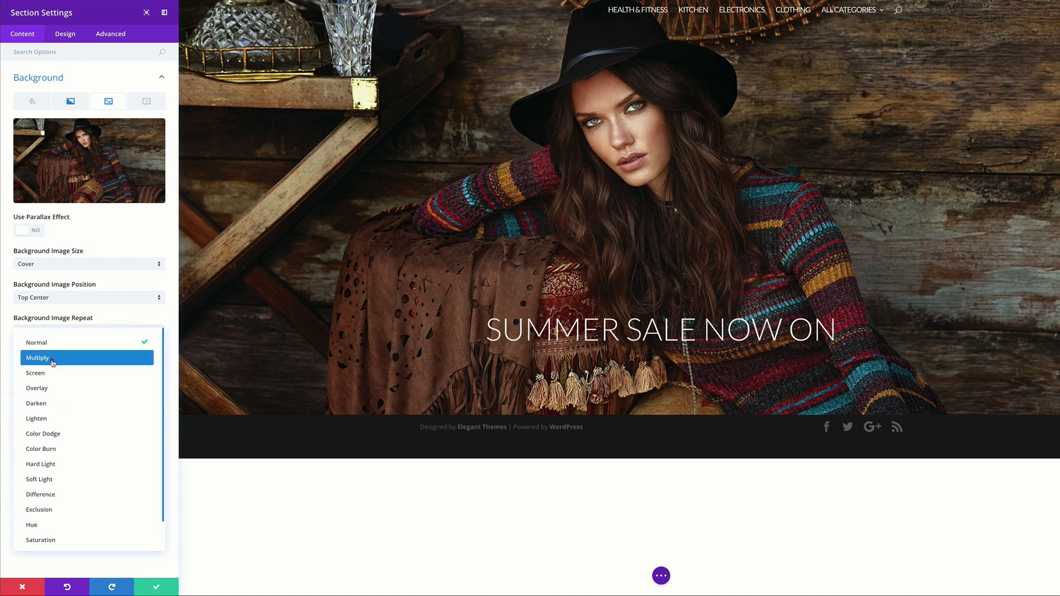
left_click(53, 363)
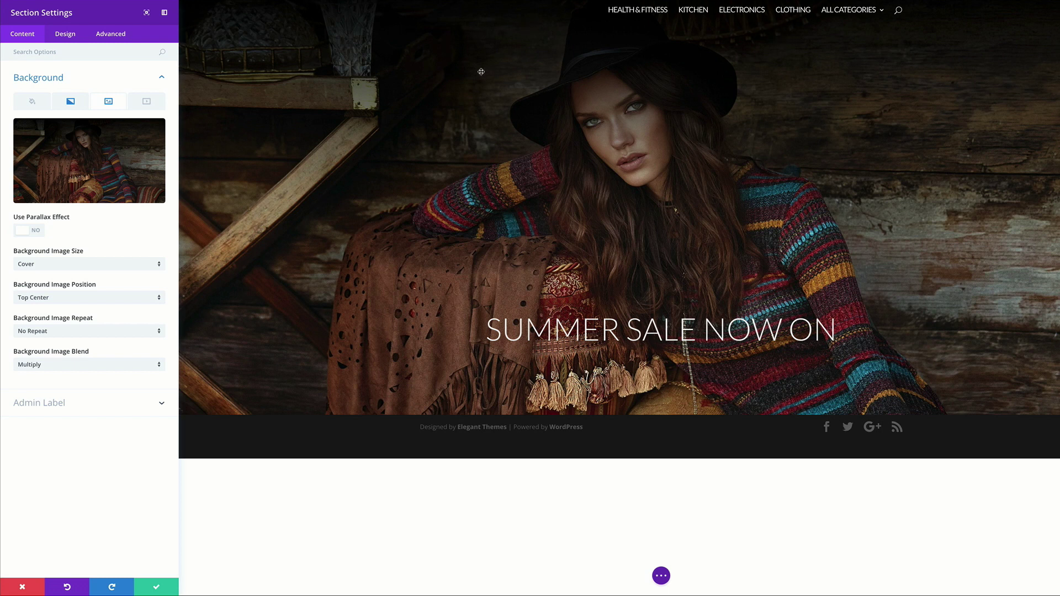
Set the section's background gradient direction to 1deg and save the section settings.
left_click(70, 102)
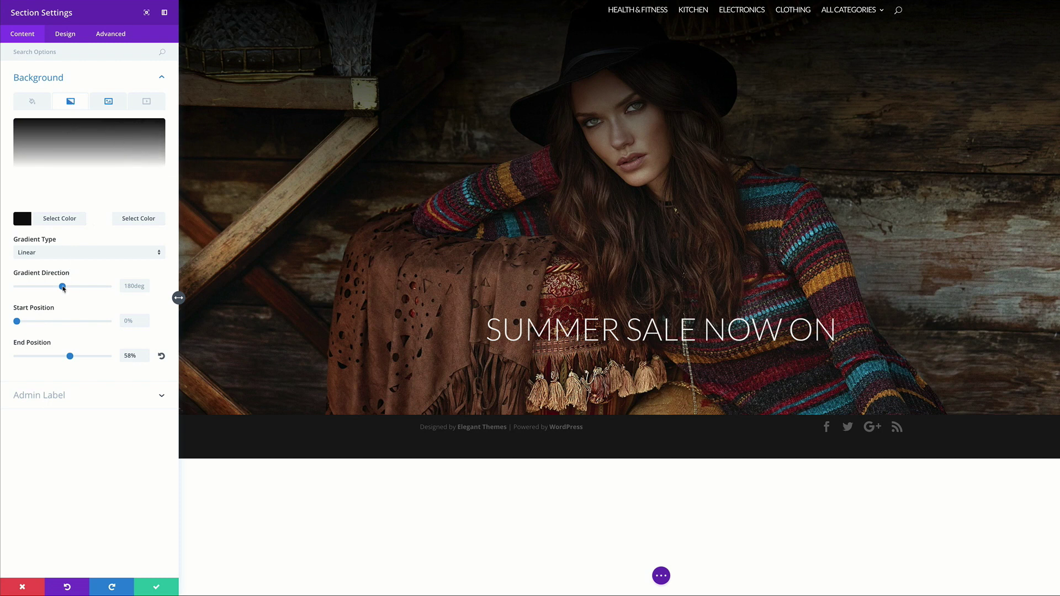
left_click_drag(63, 287, 10, 288)
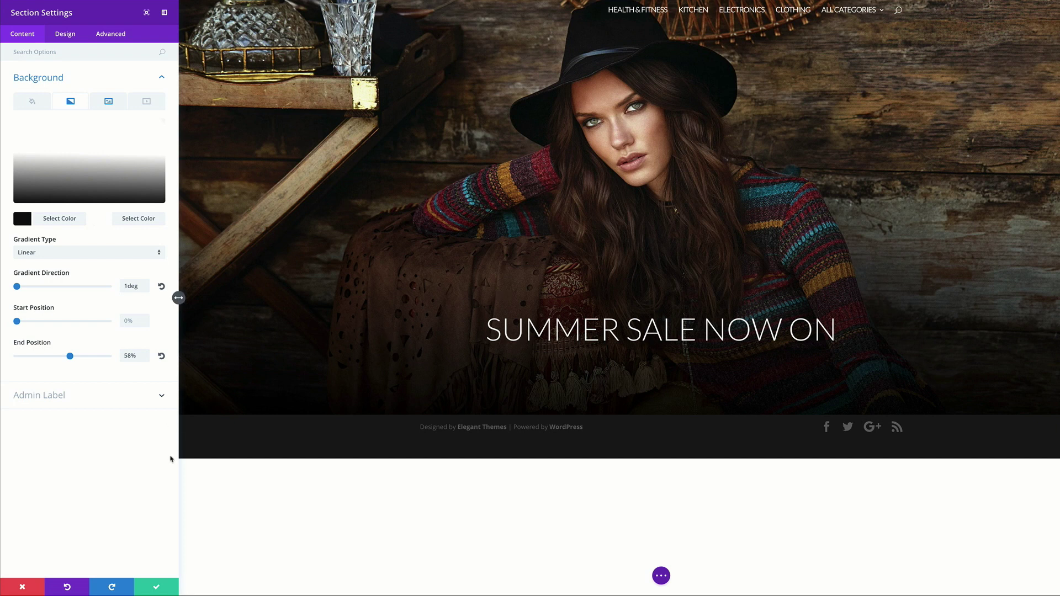
left_click(157, 587)
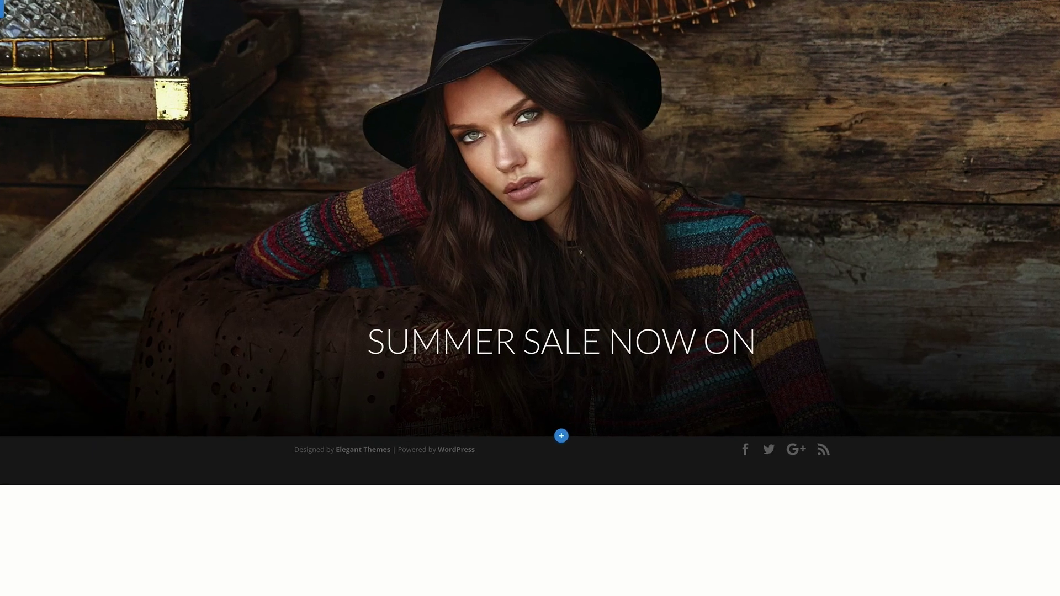
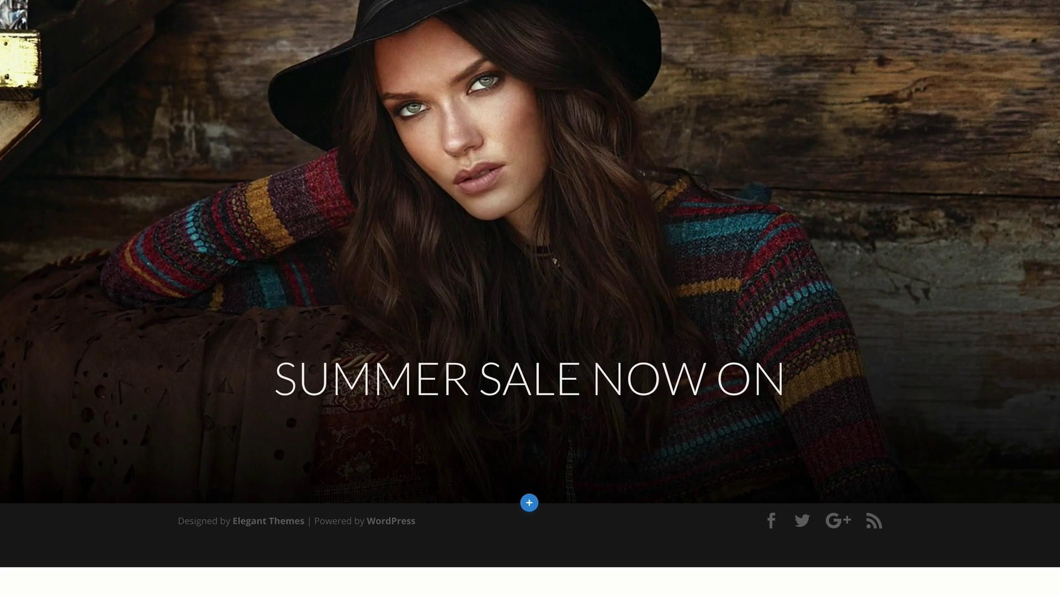
Add a regular section below the header with a single-column row containing a Text module.
left_click(529, 502)
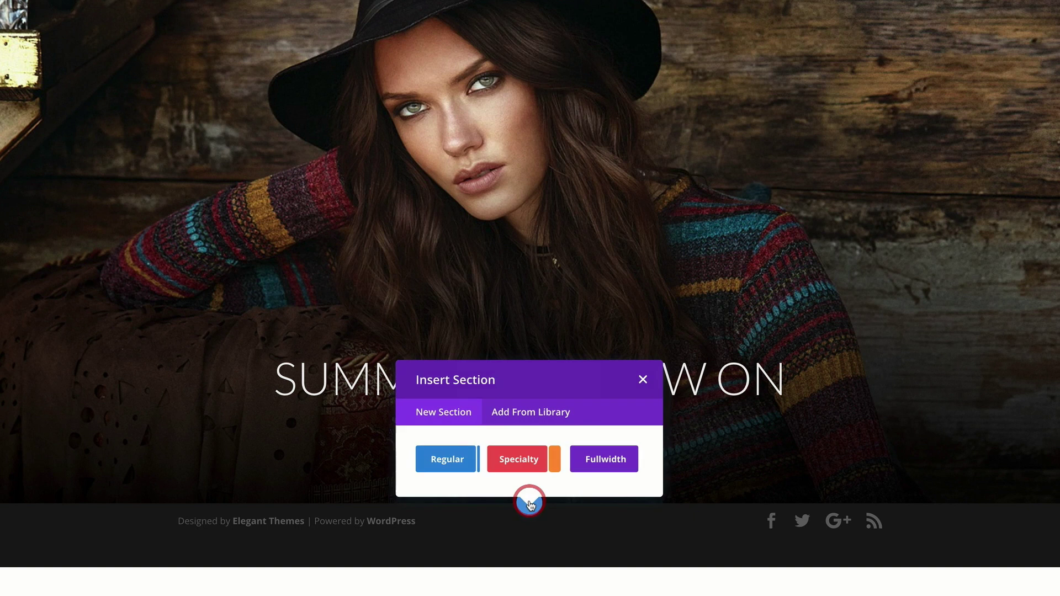
left_click(447, 458)
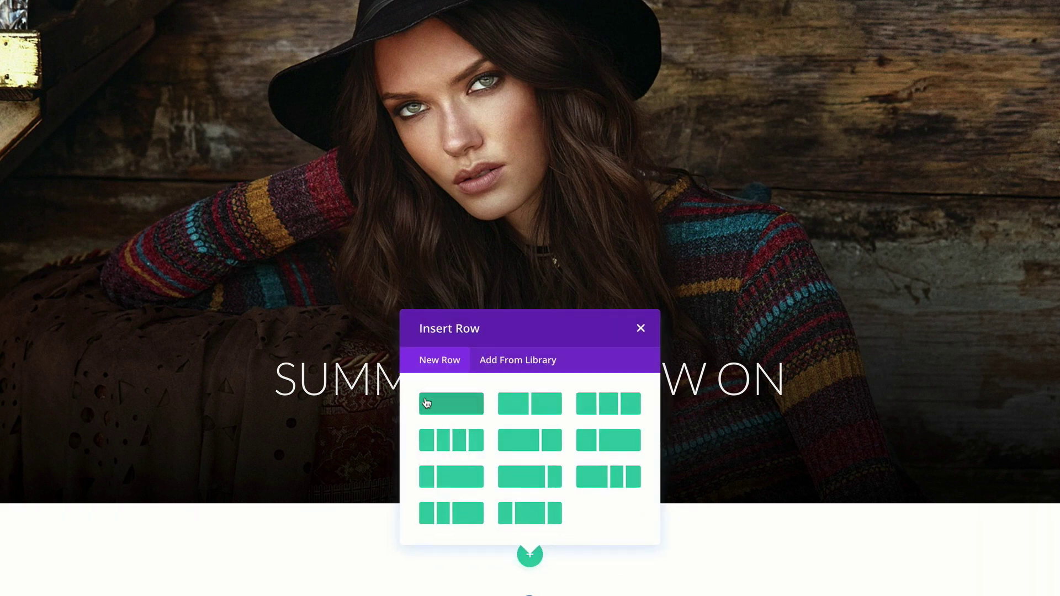
left_click(458, 406)
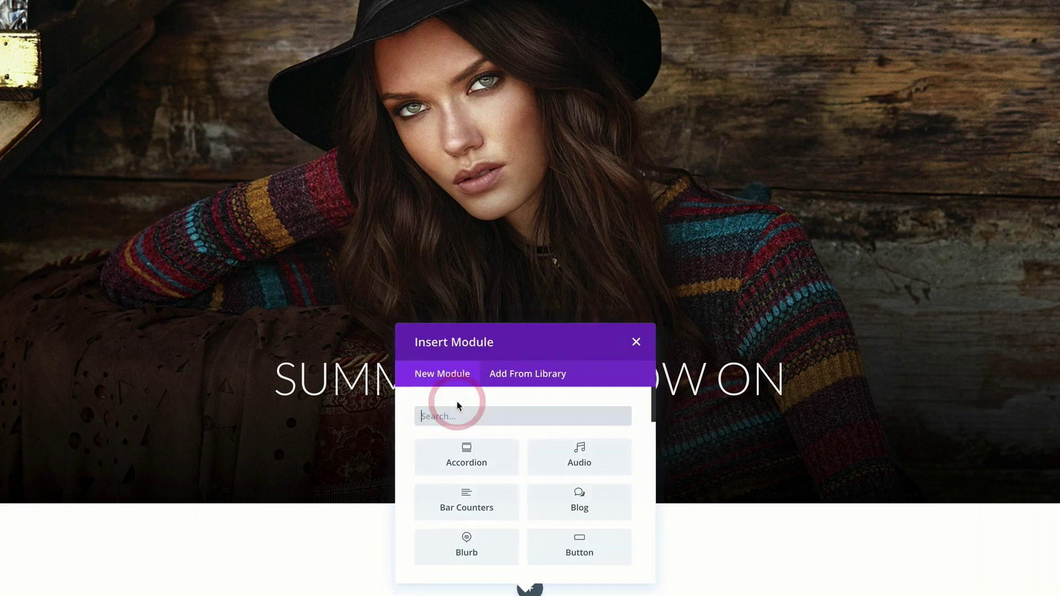
left_click(448, 339)
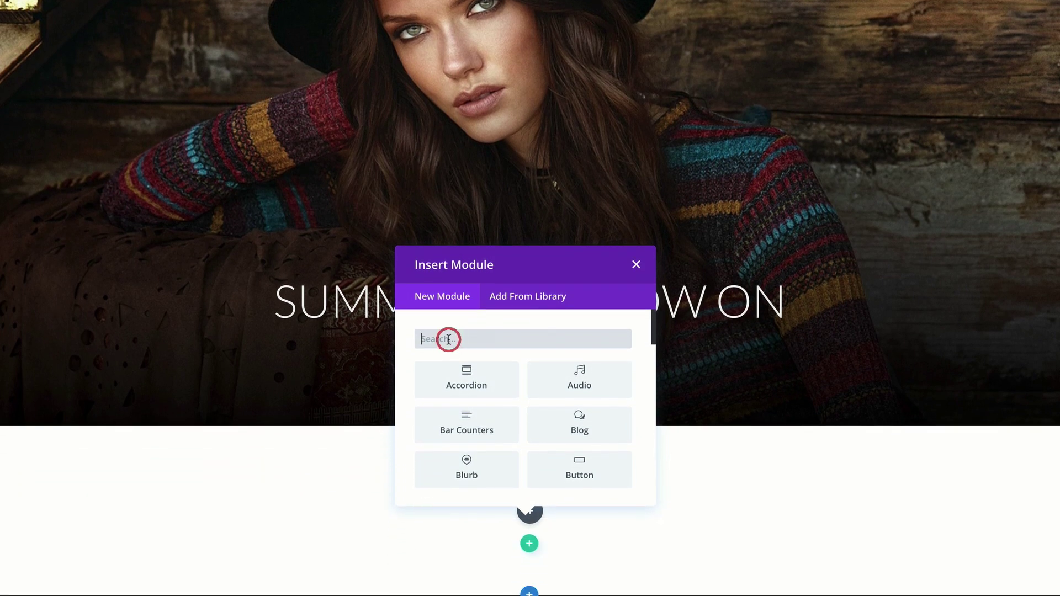
type("tex")
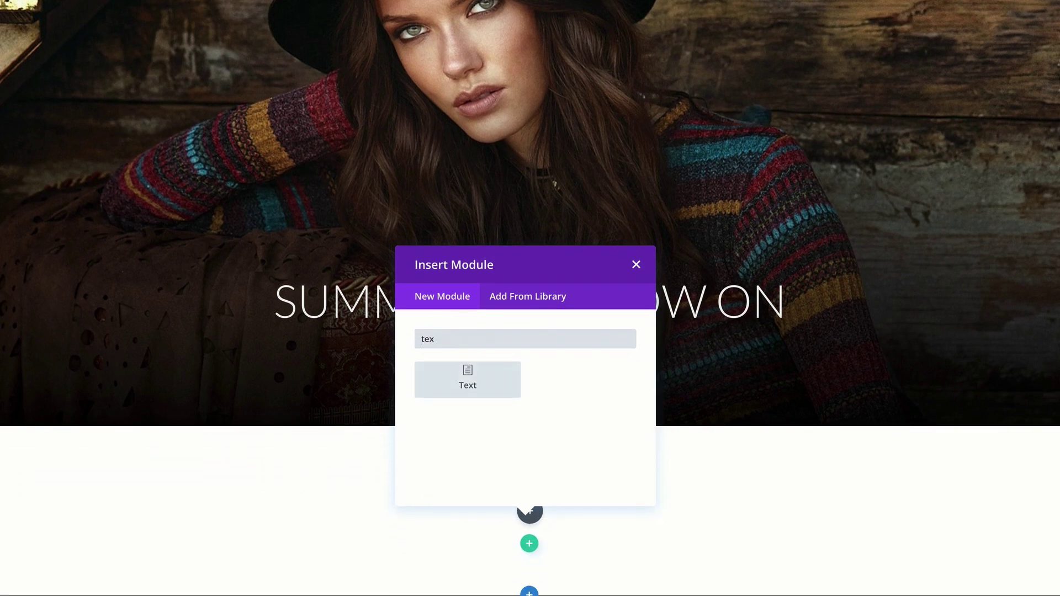
left_click(467, 382)
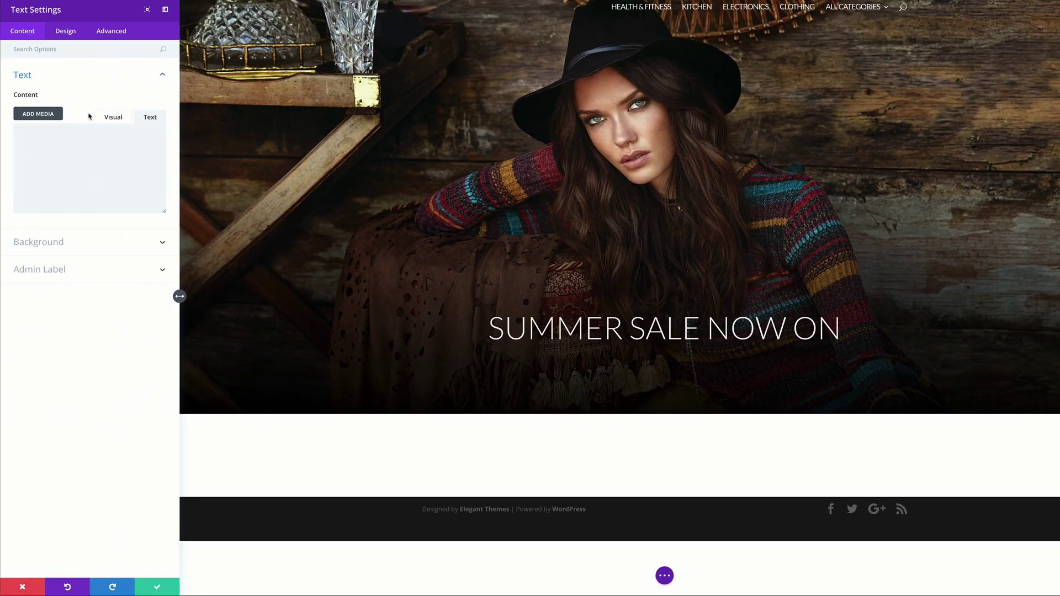
Copy the first short paragraph from the Lorem 2 website and paste it into the new Text module's content.
left_click(79, 139)
key("alt+Tab")
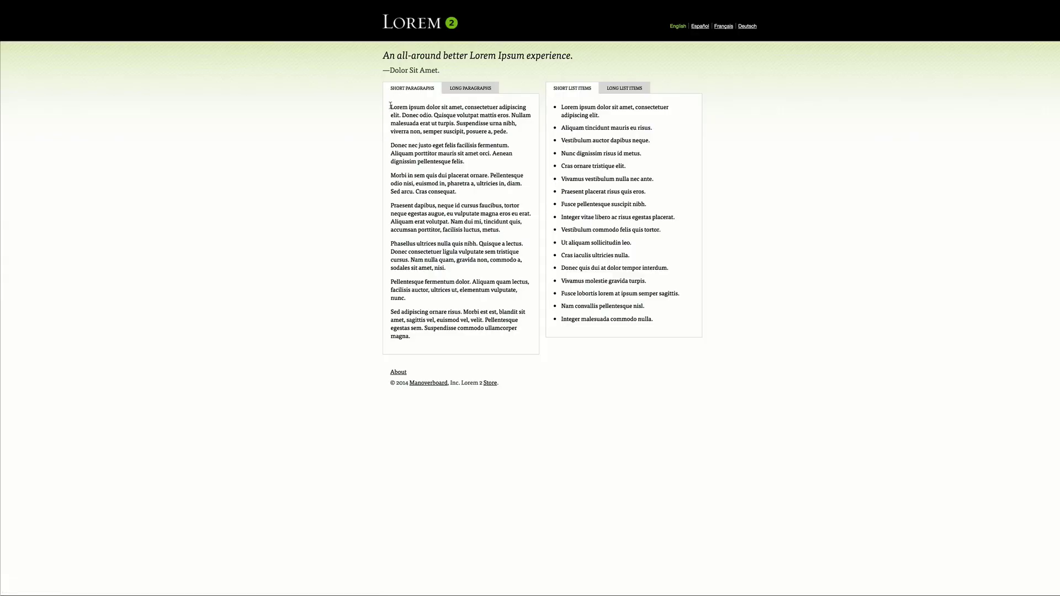
left_click_drag(390, 105, 516, 133)
key("ctrl+c")
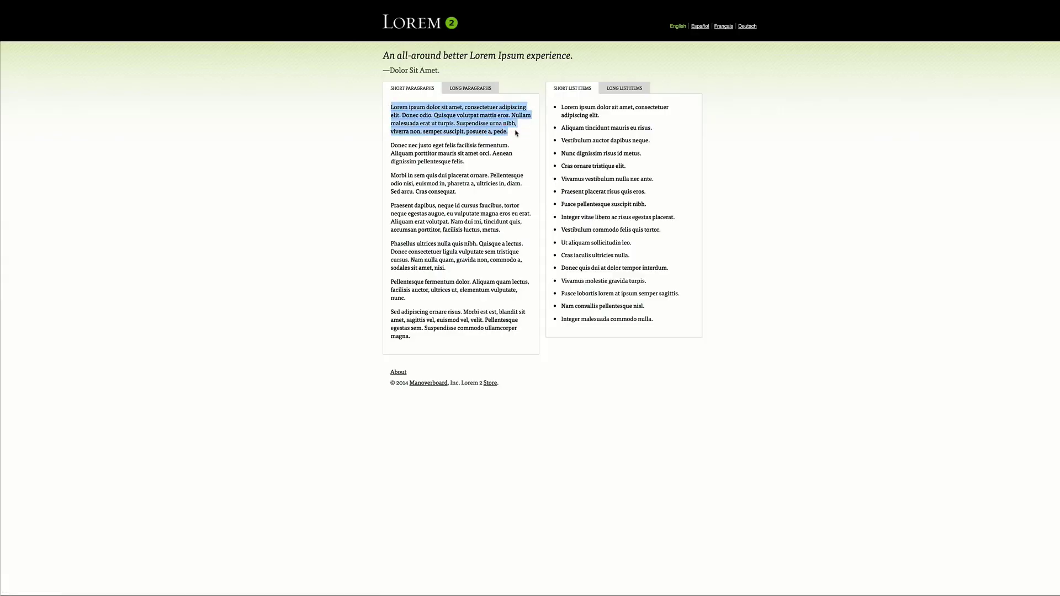
key("alt+Tab")
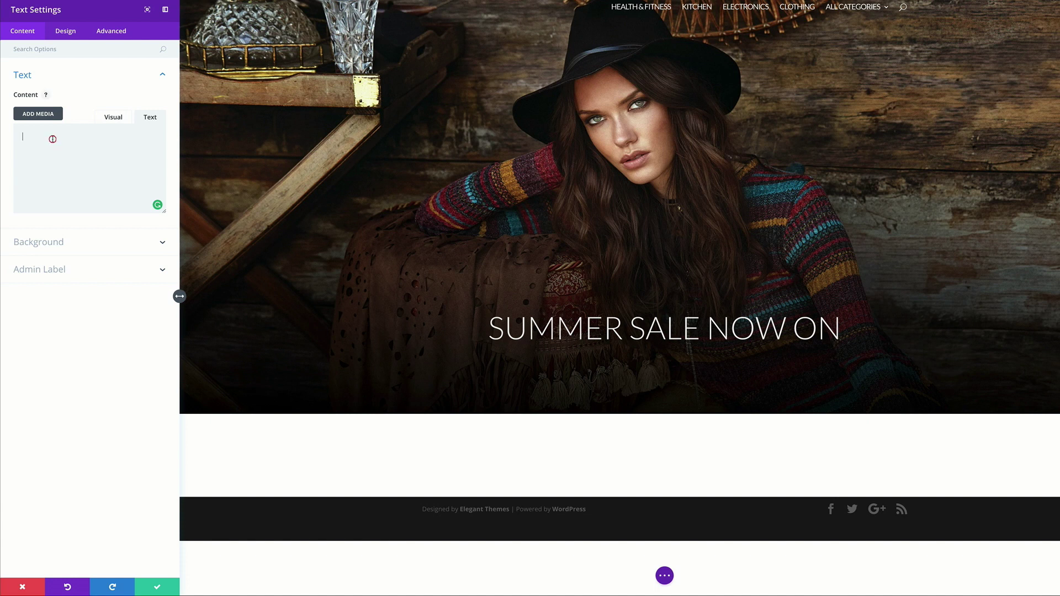
key("ctrl+v")
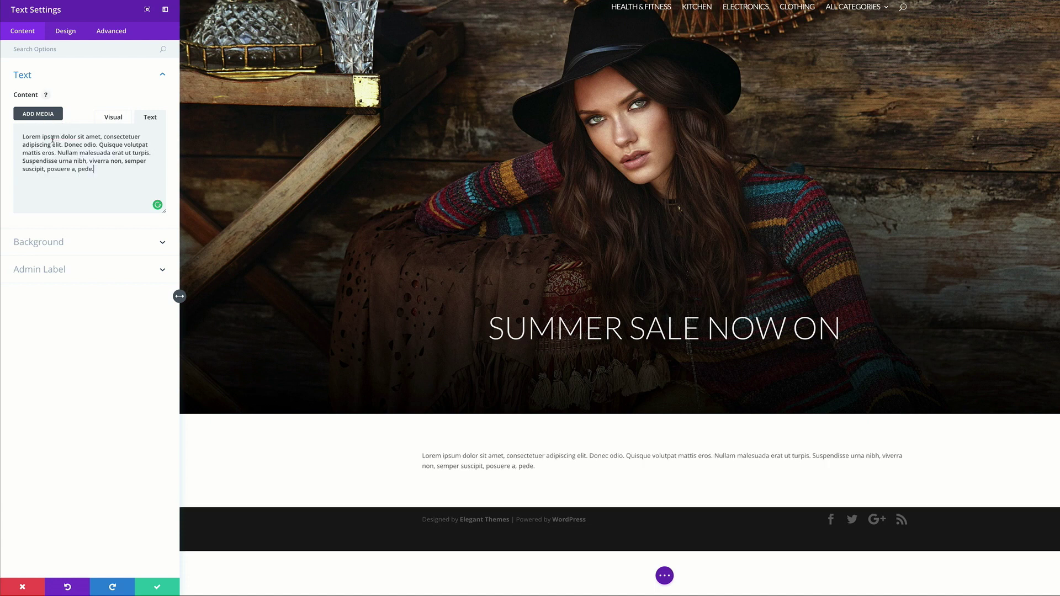
Remove the comma after "amet" and wrap "Lorem ipsum dolor sit amet" in <h1> tags.
left_click(102, 137)
key("BackSpace")
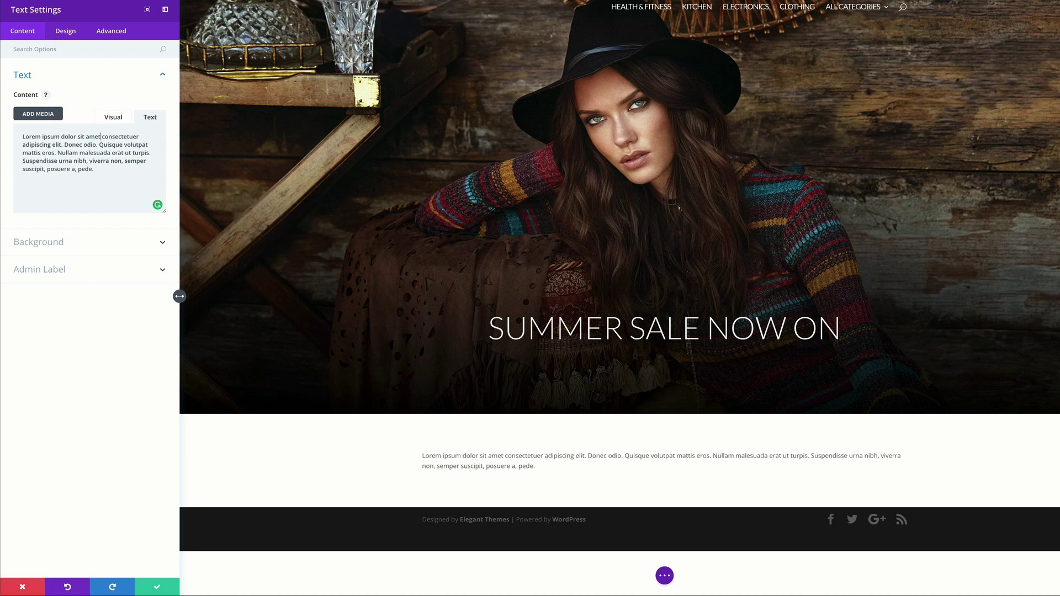
type("<")
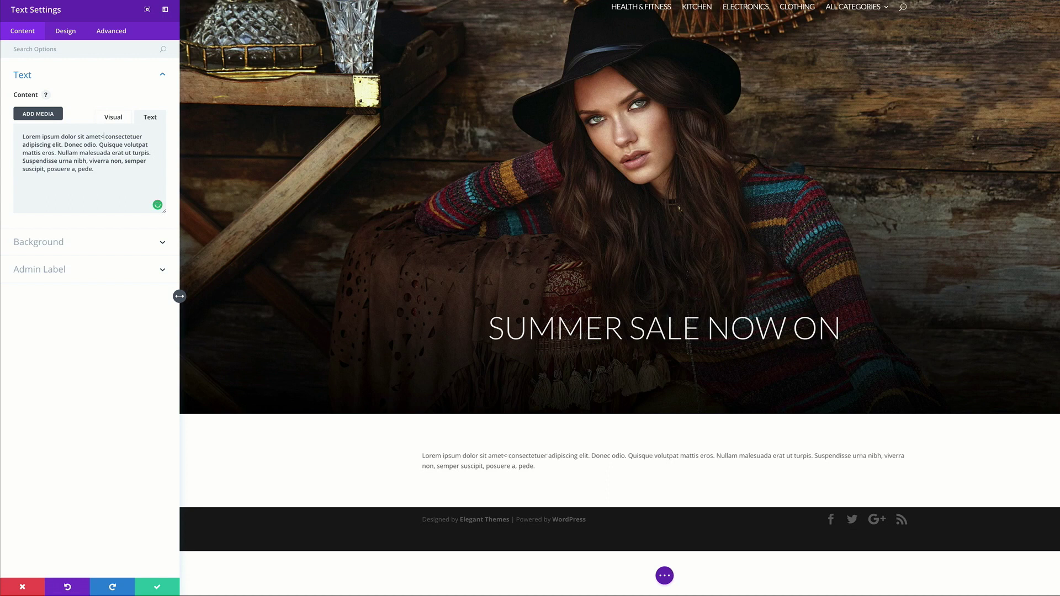
type("/h1>")
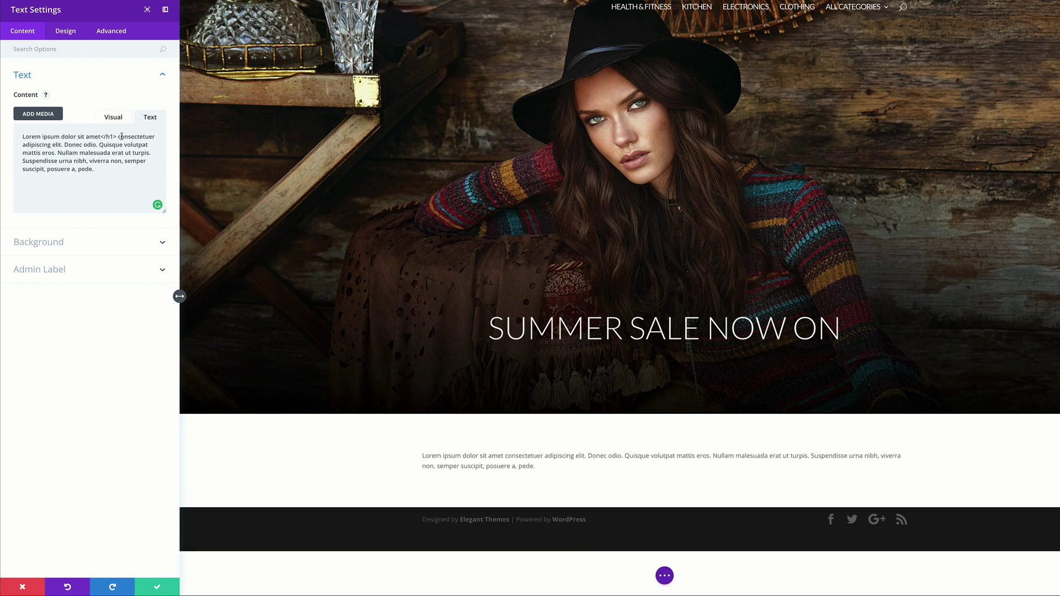
left_click(22, 137)
type("<h1>")
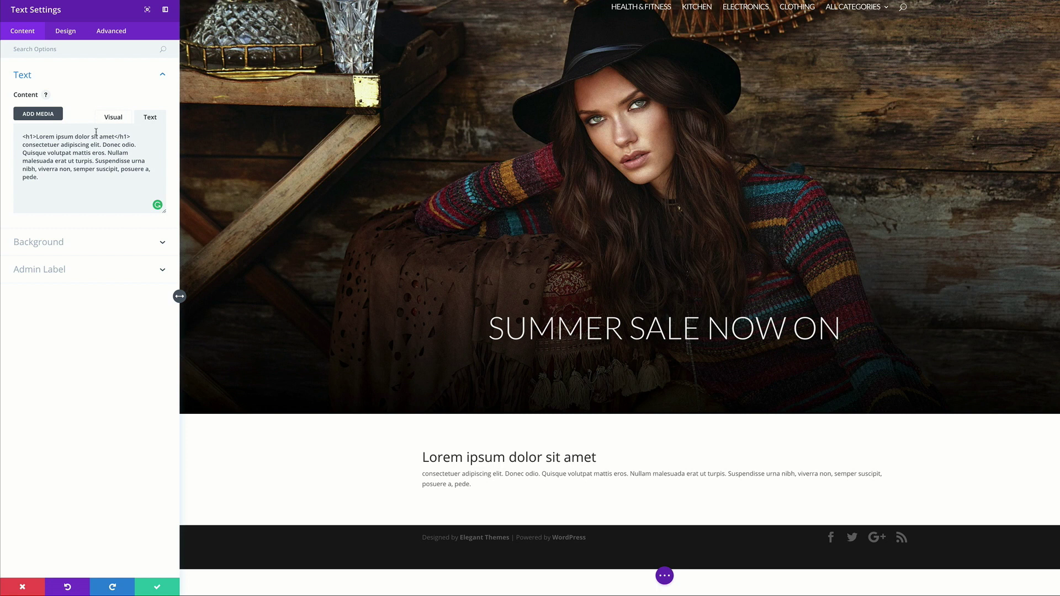
Capitalize the first letter of "consectetuer" at the start of the body text.
left_click(23, 145)
key("Delete")
type("C")
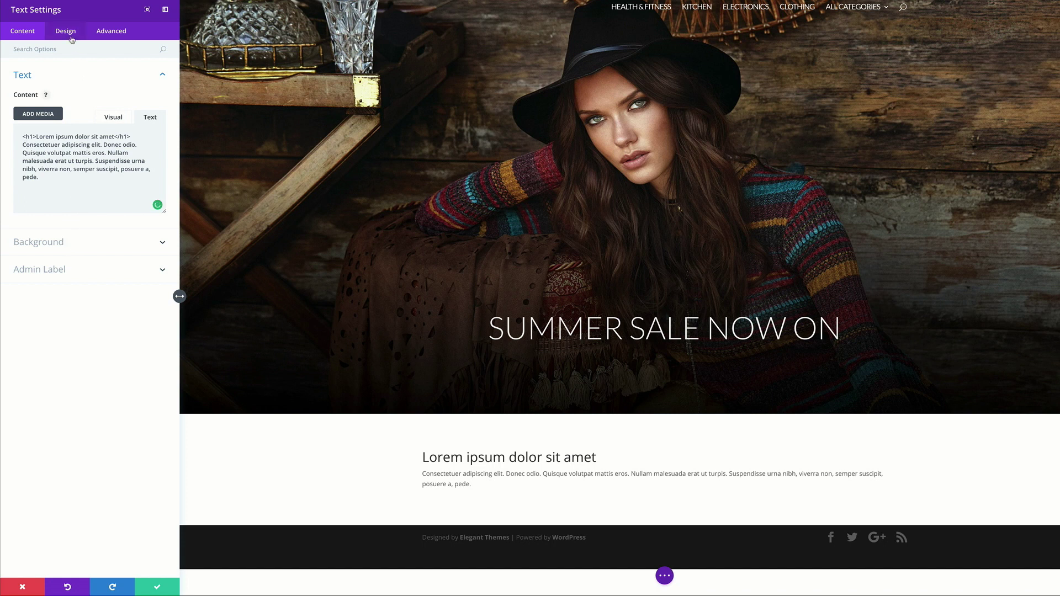
Style the new Text module's body text in Lato at 20px, center-aligned, with a line height of 1.8em.
left_click(70, 35)
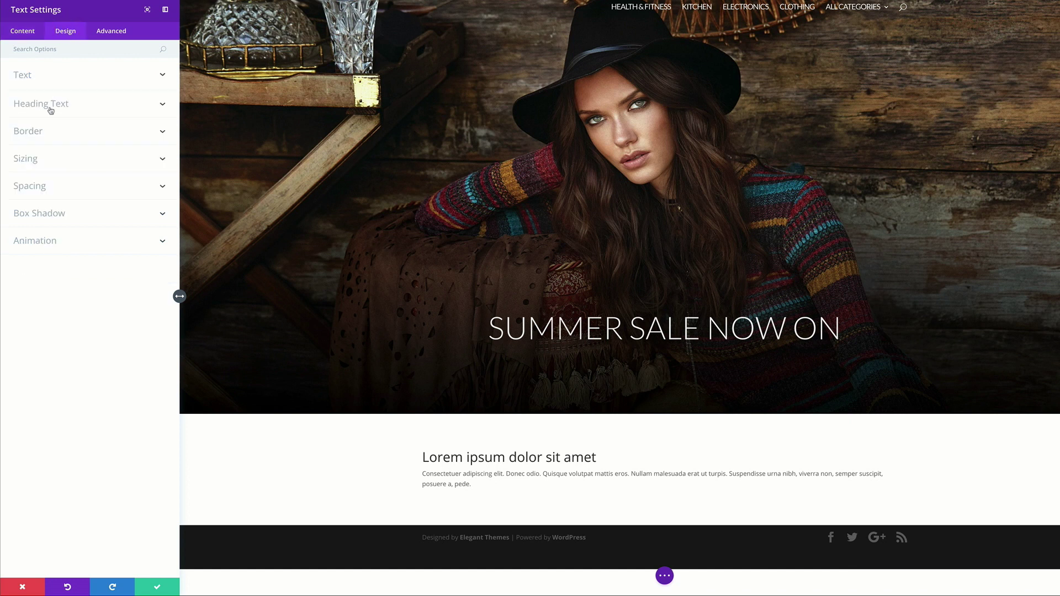
left_click(31, 78)
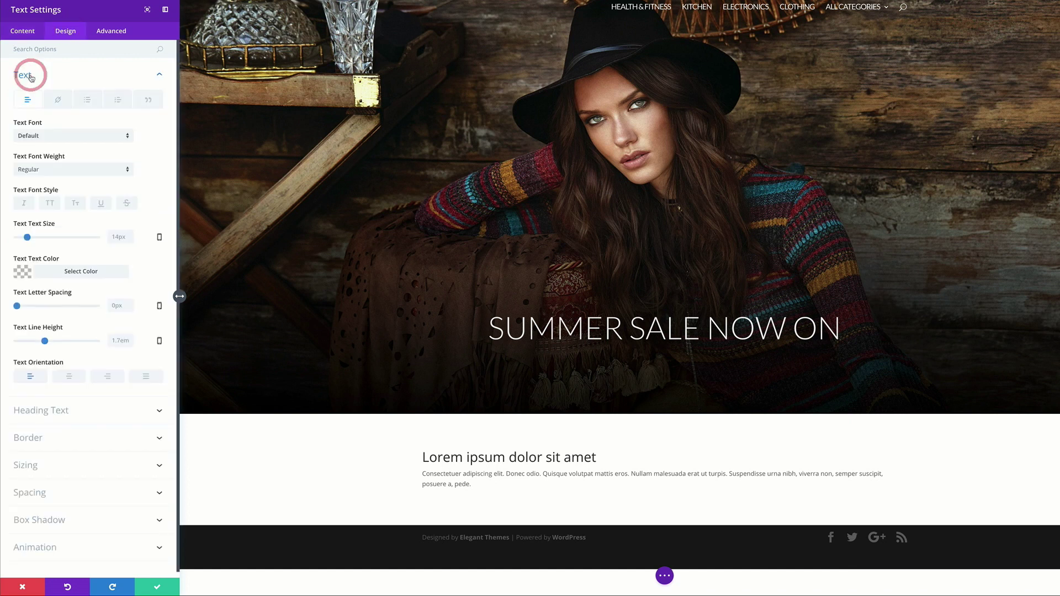
left_click(46, 136)
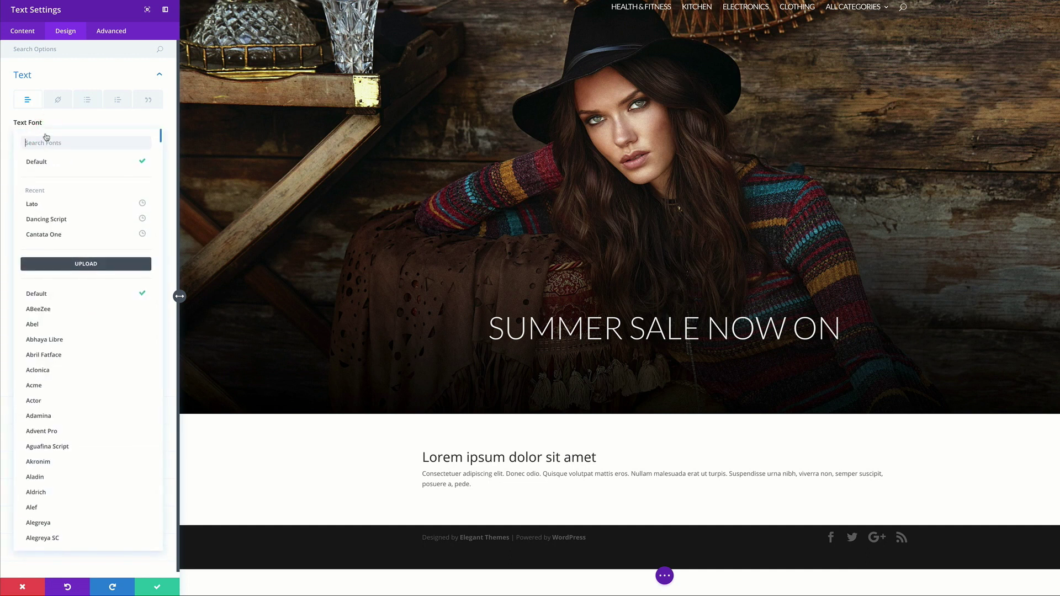
left_click(37, 204)
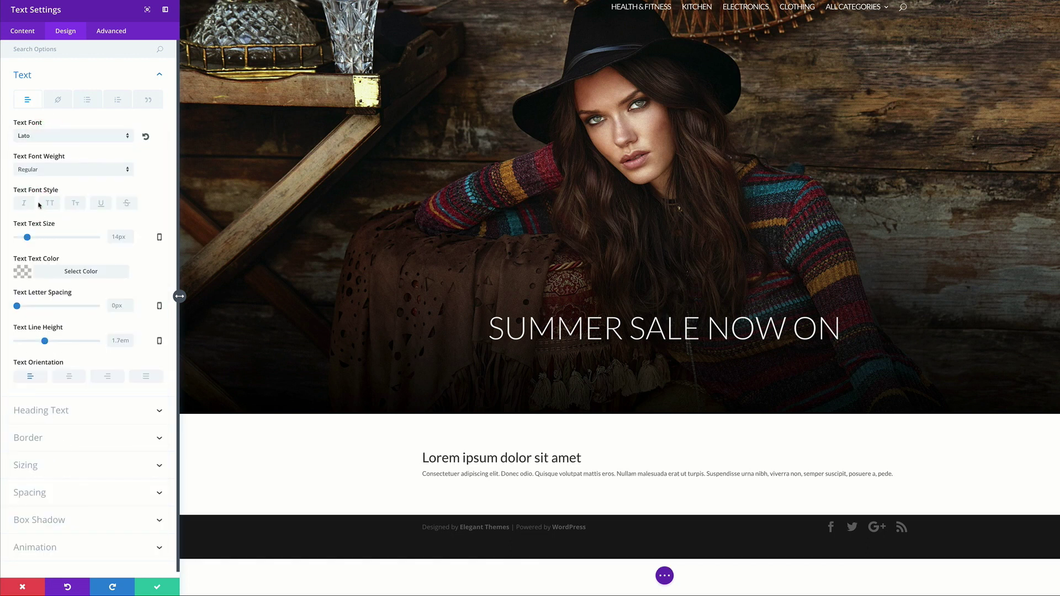
left_click_drag(29, 239, 33, 238)
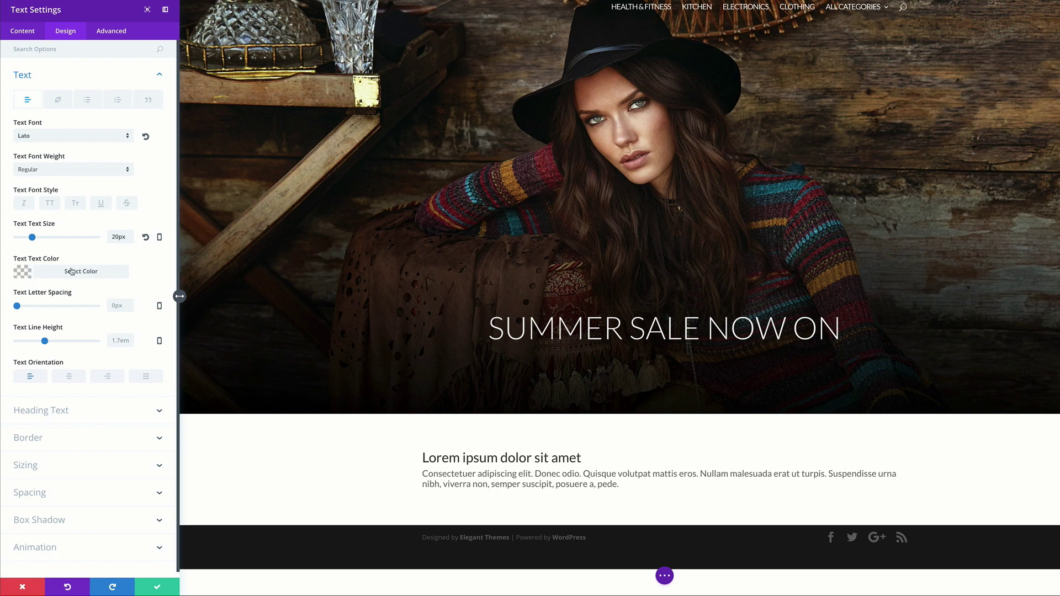
left_click(69, 378)
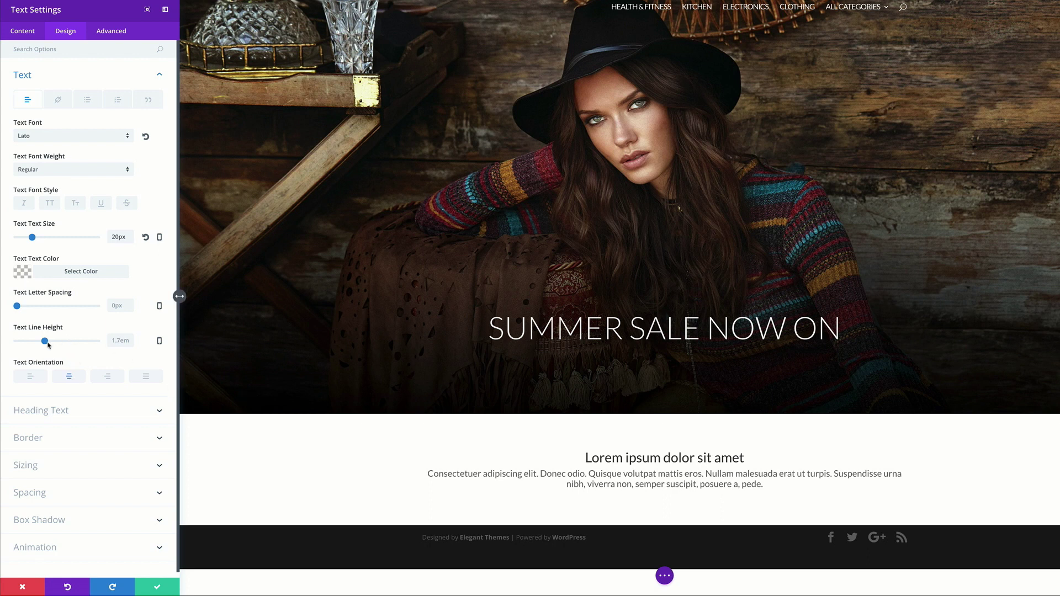
left_click_drag(45, 341, 48, 344)
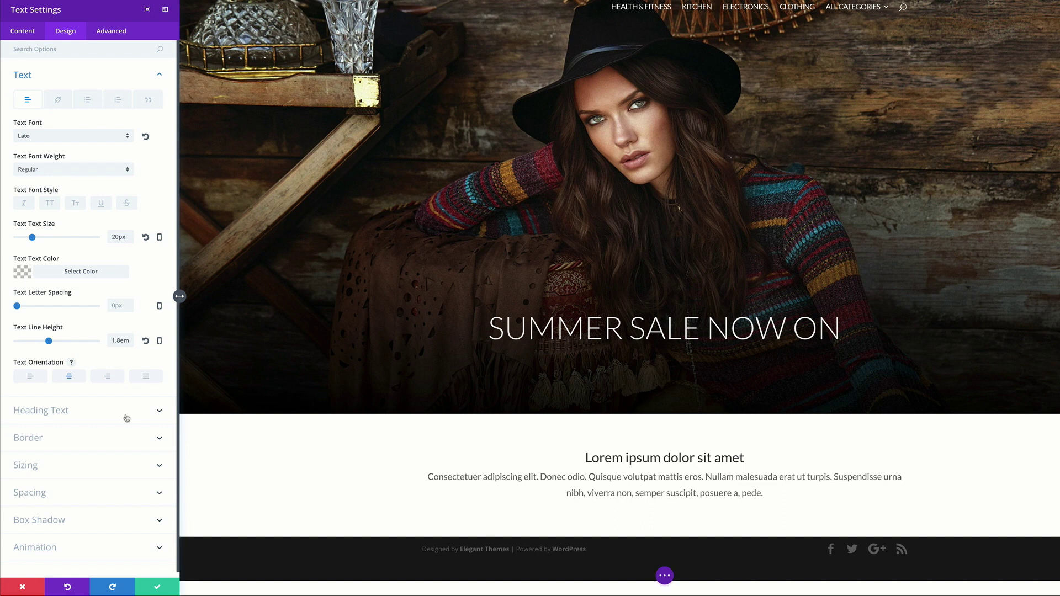
Check the <h1> line in the content, and make the H1 heading uppercase with a line height of 1.6em.
left_click(22, 31)
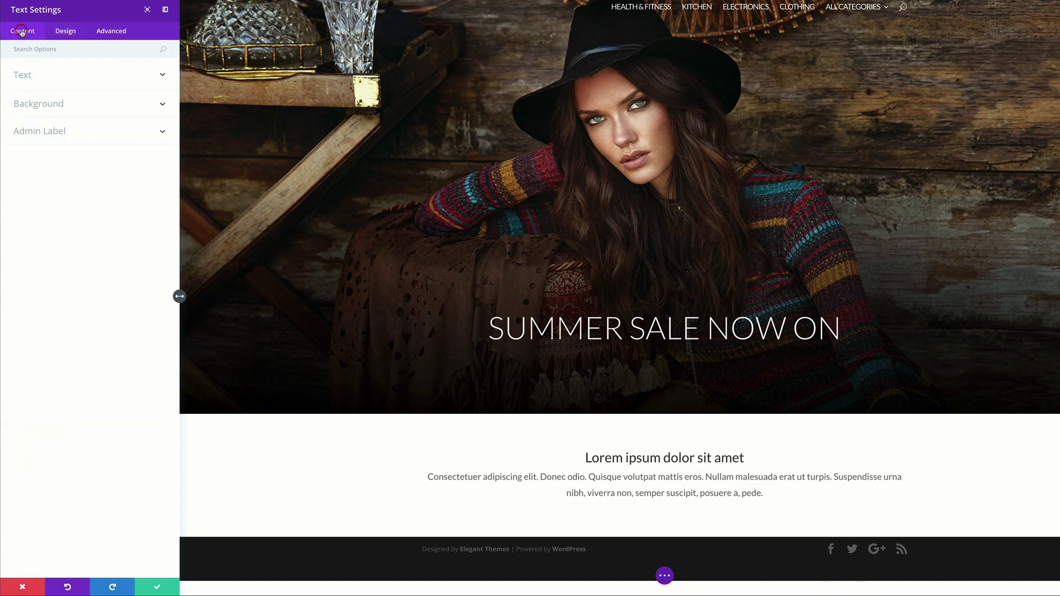
left_click(22, 74)
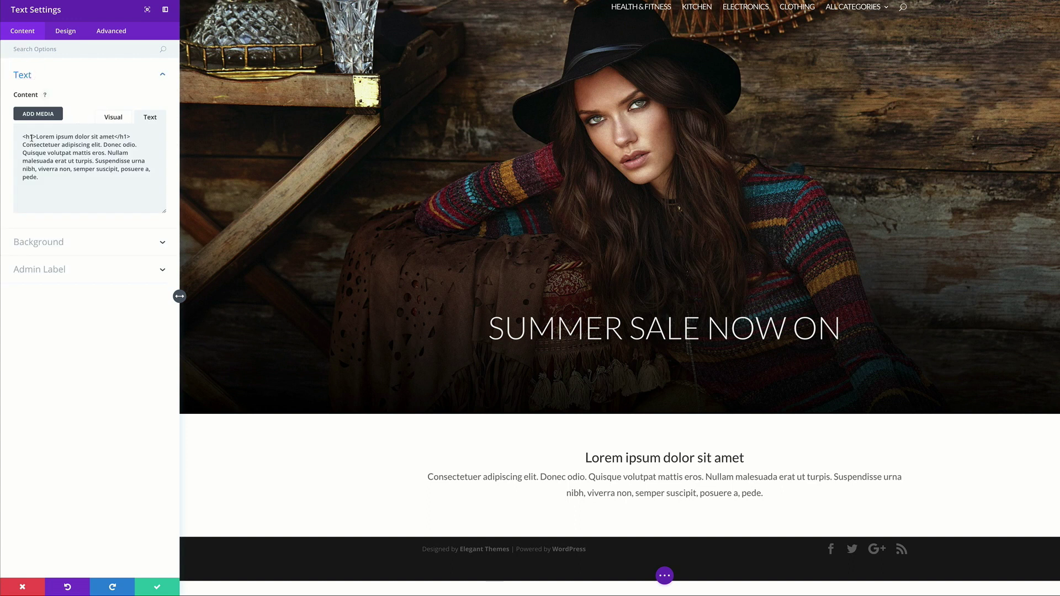
left_click_drag(22, 137, 129, 135)
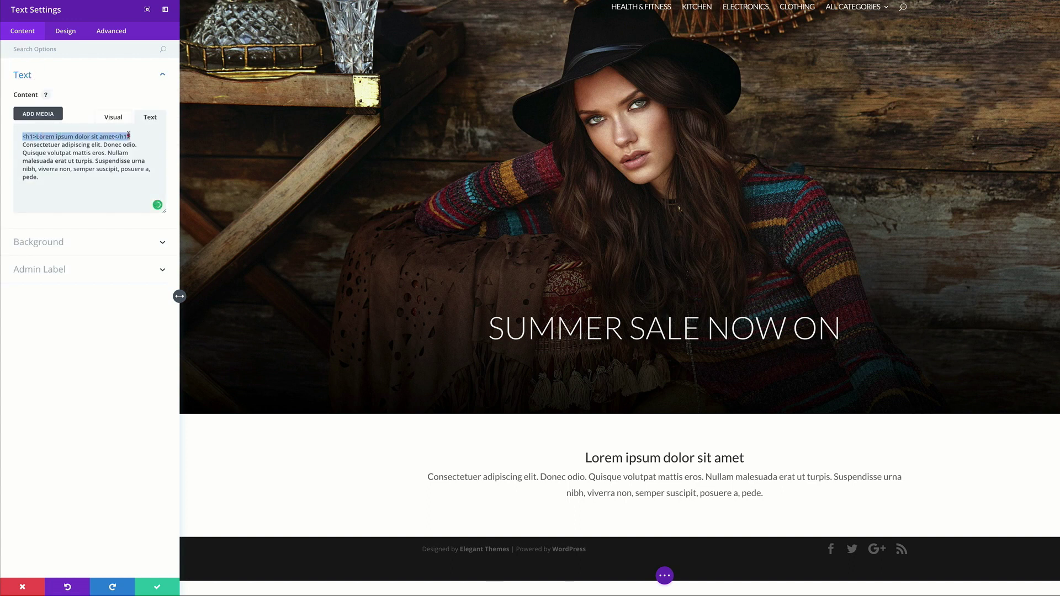
left_click(63, 31)
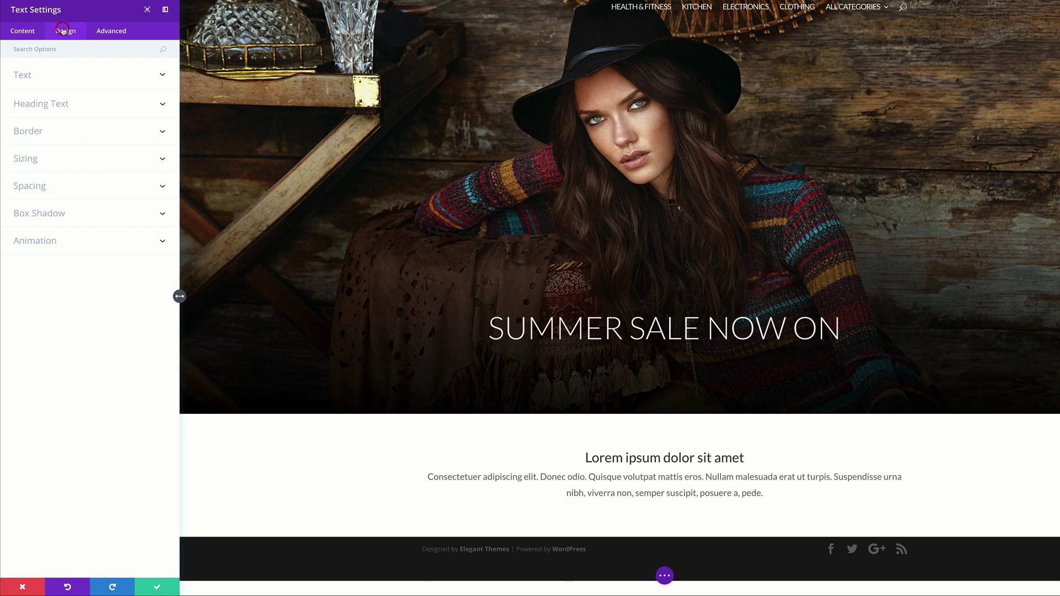
left_click(65, 107)
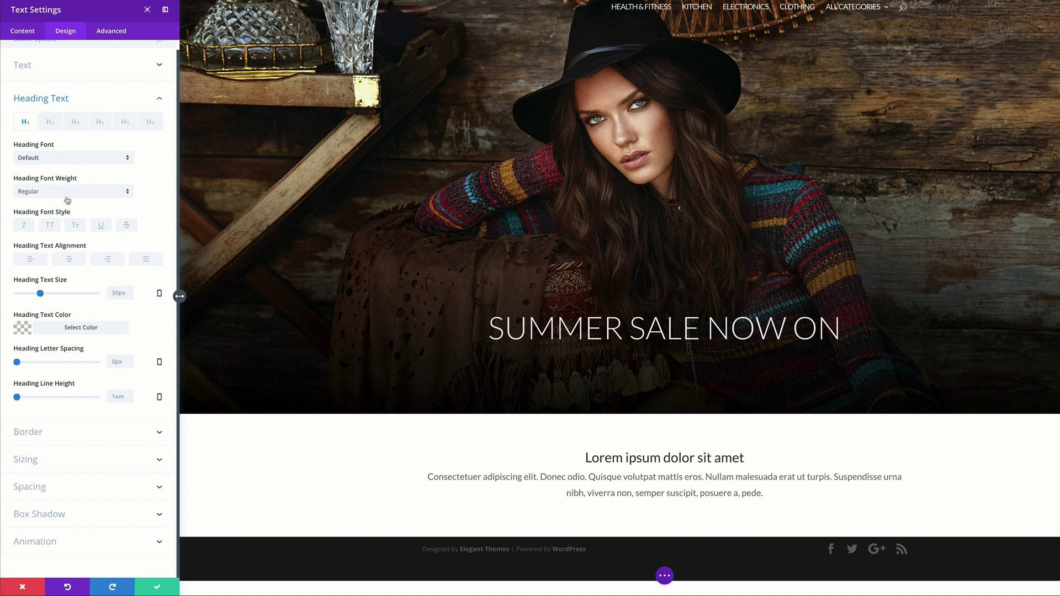
left_click(50, 226)
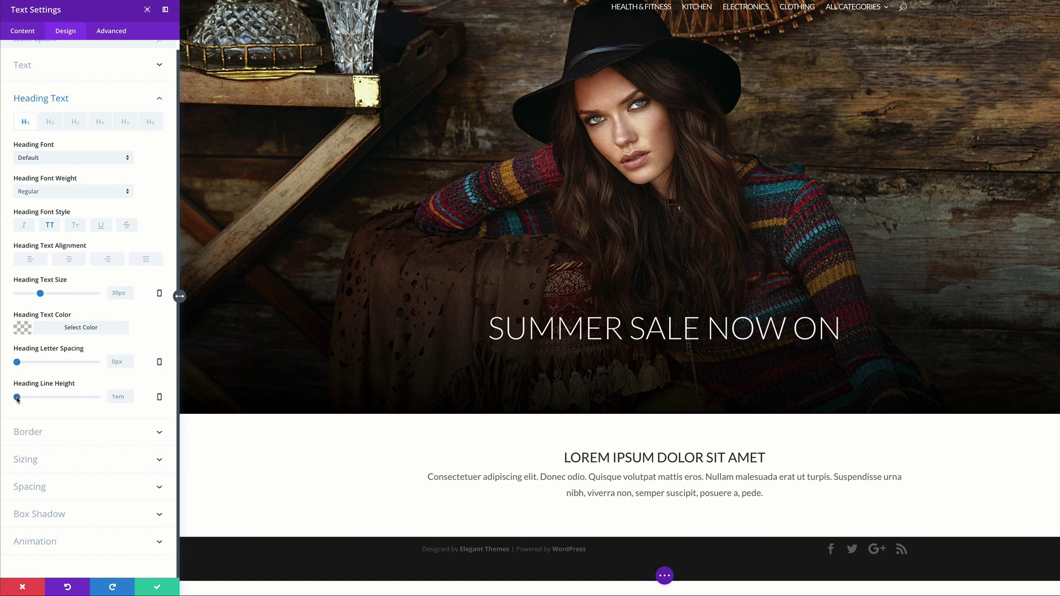
left_click_drag(17, 397, 43, 401)
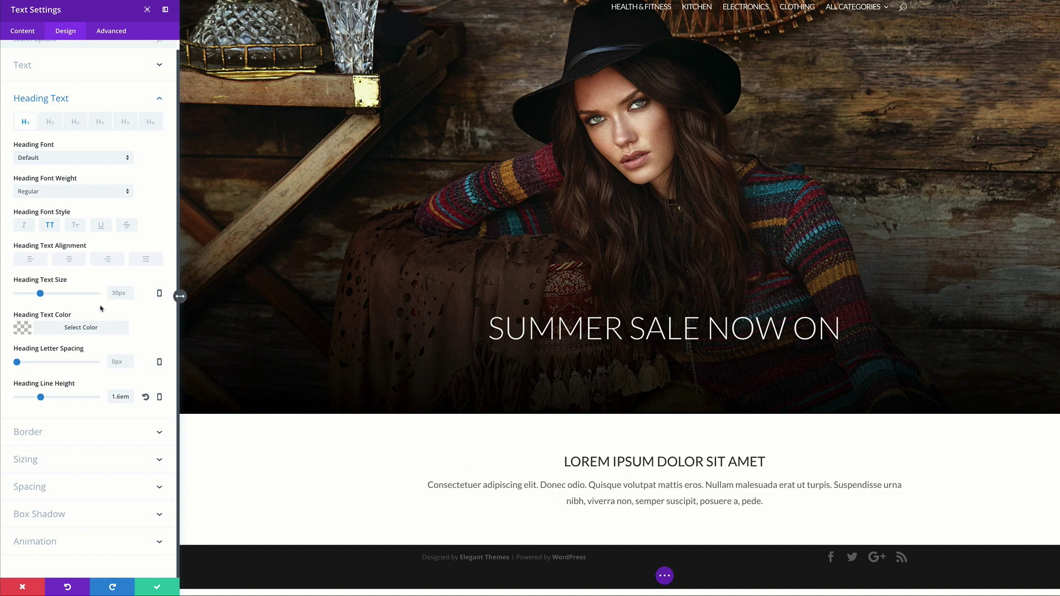
Set the H1 heading's font weight to Bold and its letter spacing to 4px.
left_click(63, 193)
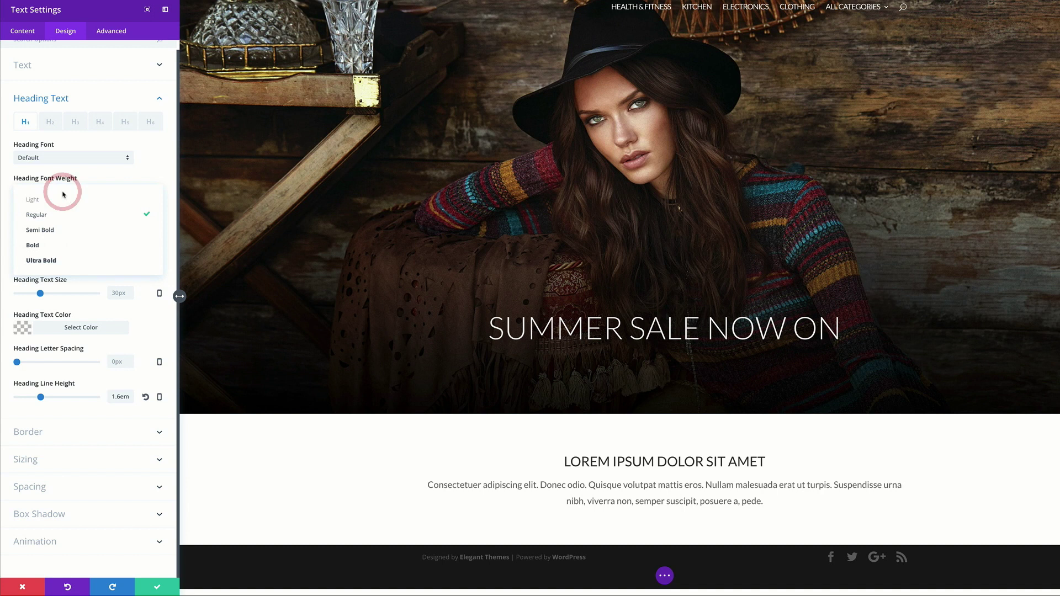
left_click(40, 246)
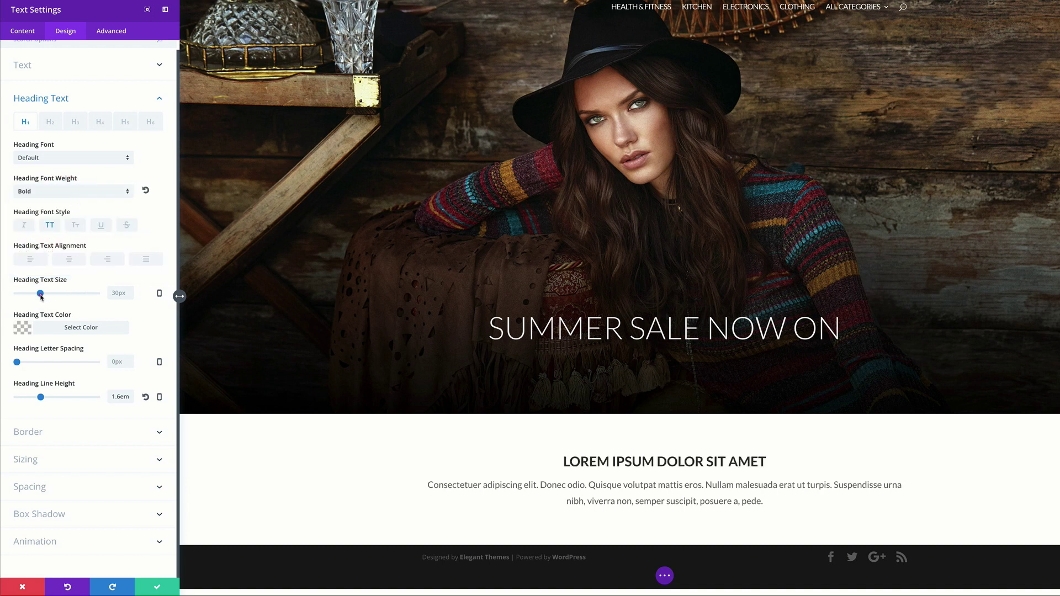
left_click_drag(40, 295, 40, 294)
left_click_drag(18, 363, 21, 365)
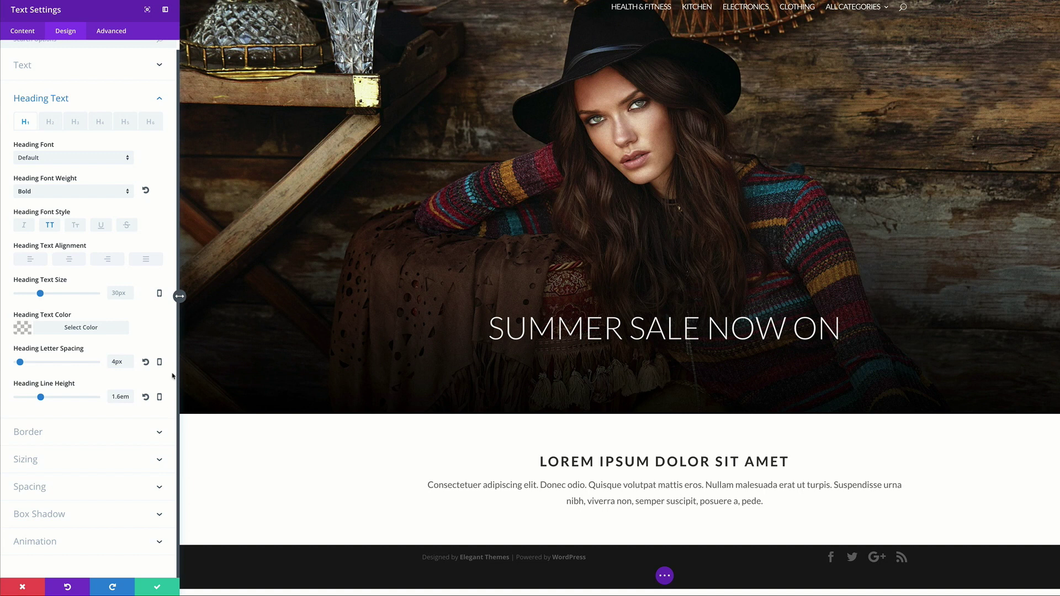
Preview the heading text size in the smartphone and tablet layouts.
left_click(160, 294)
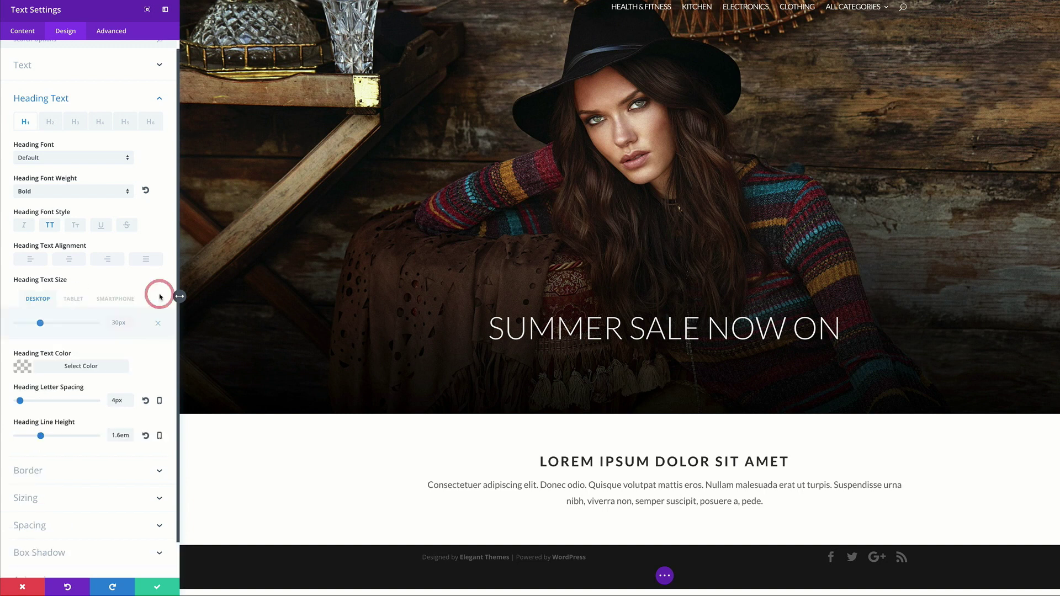
left_click(115, 299)
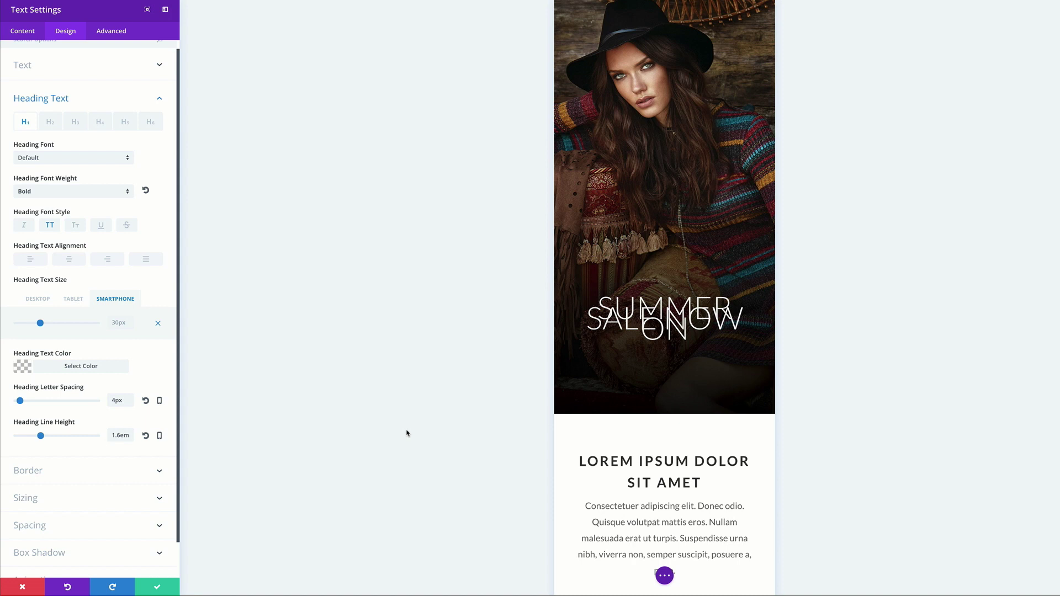
scroll(407, 433, "down", 1)
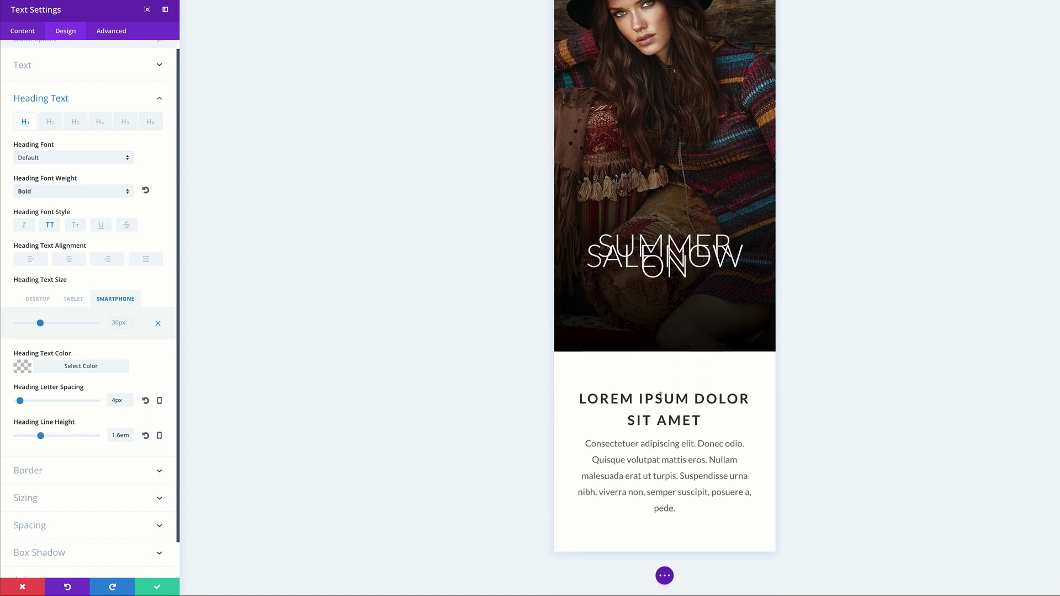
left_click(72, 300)
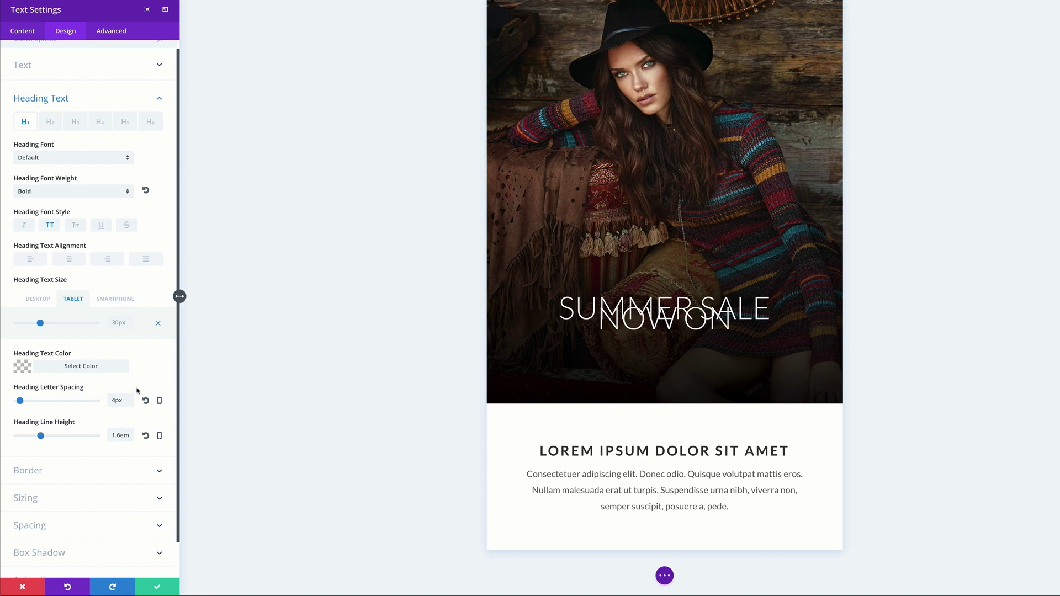
Set the body text size to 14px for smartphone and 20px for tablet, and return to the desktop layout.
left_click(30, 67)
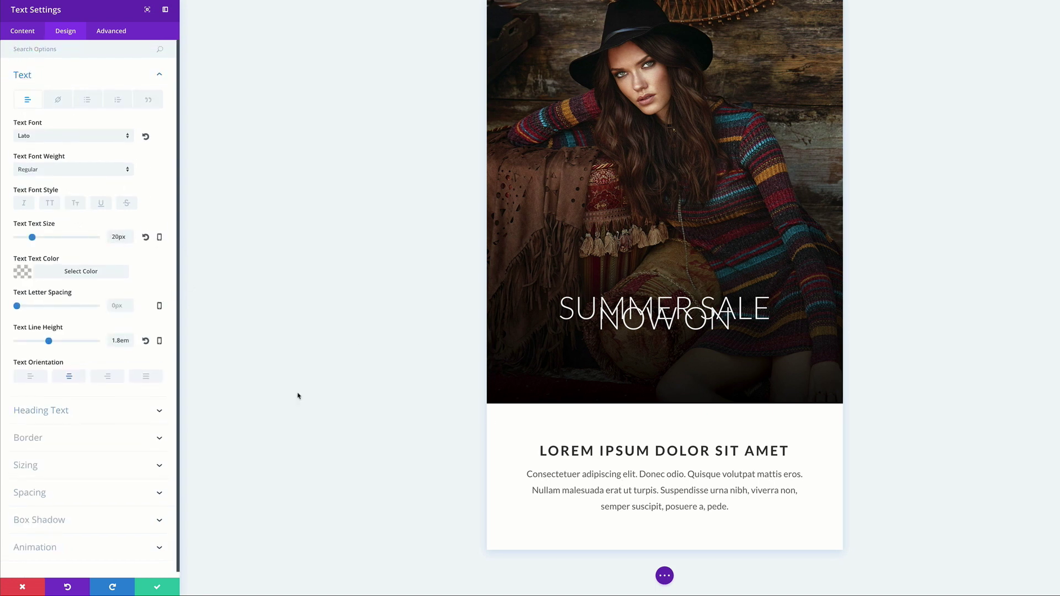
left_click(159, 238)
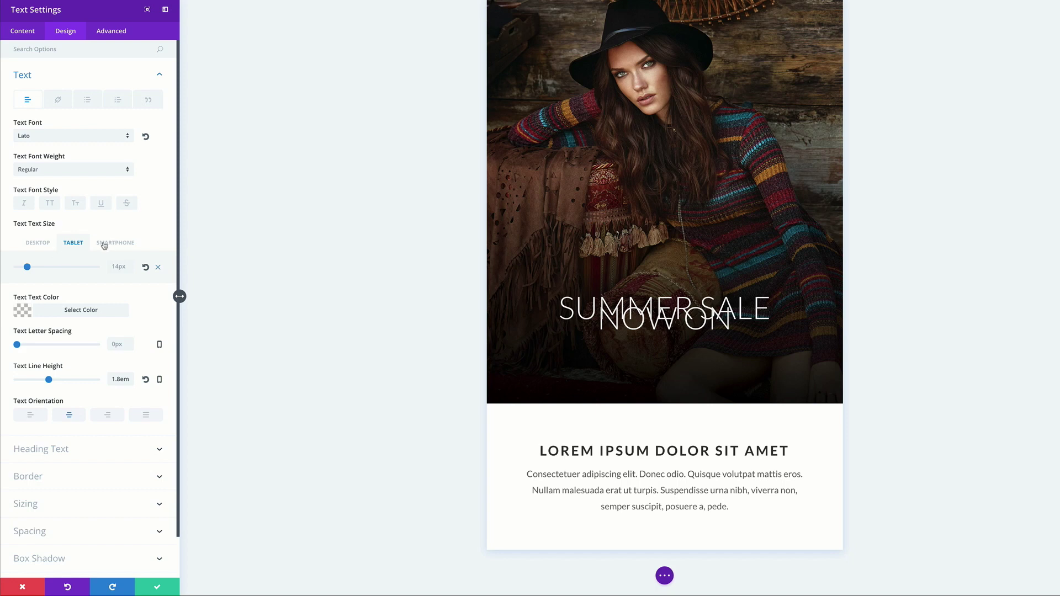
left_click(120, 243)
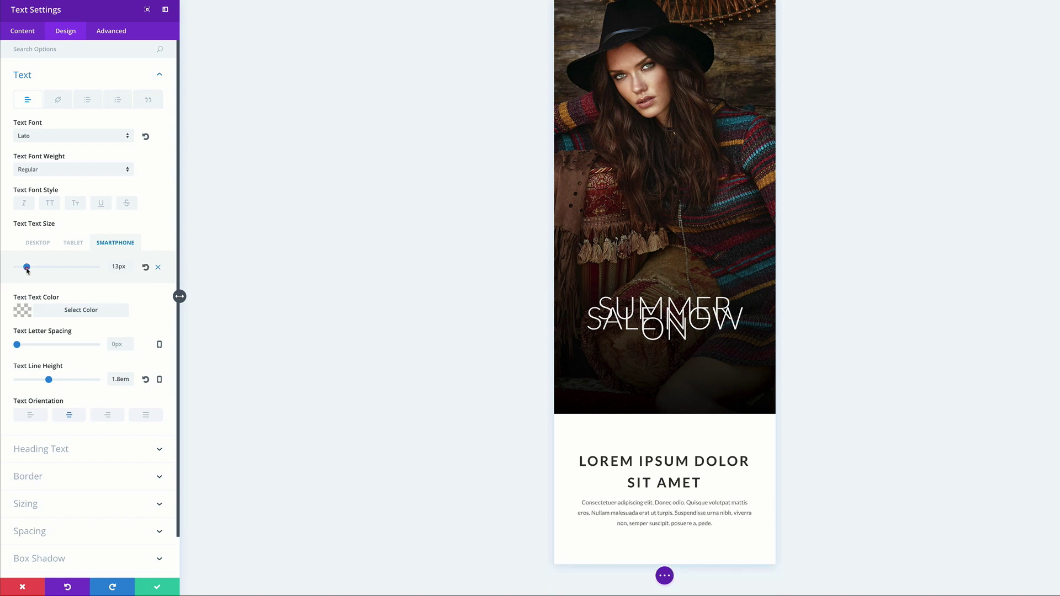
left_click_drag(28, 270, 28, 270)
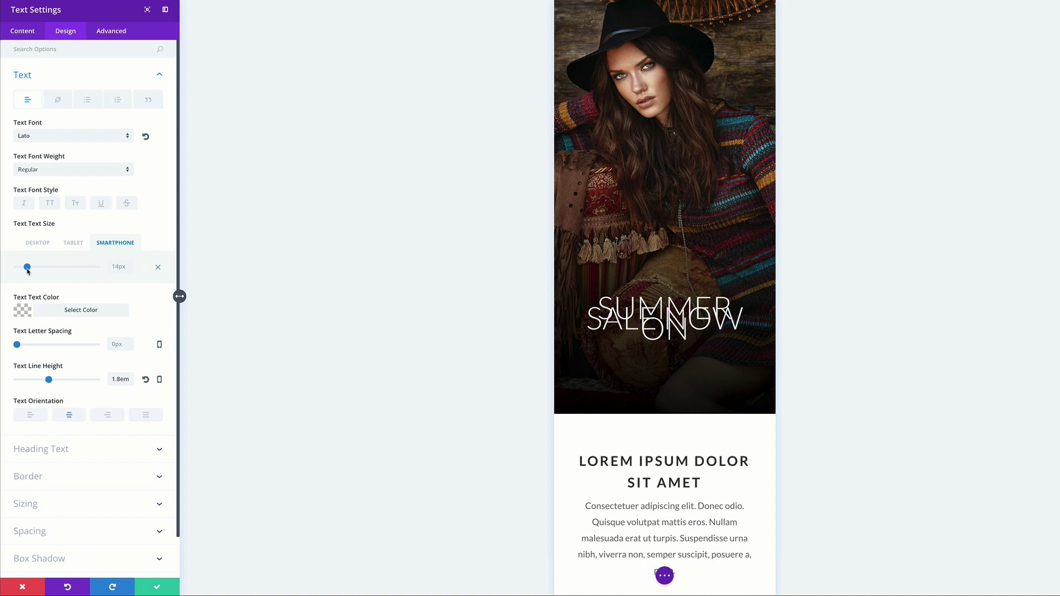
left_click(73, 244)
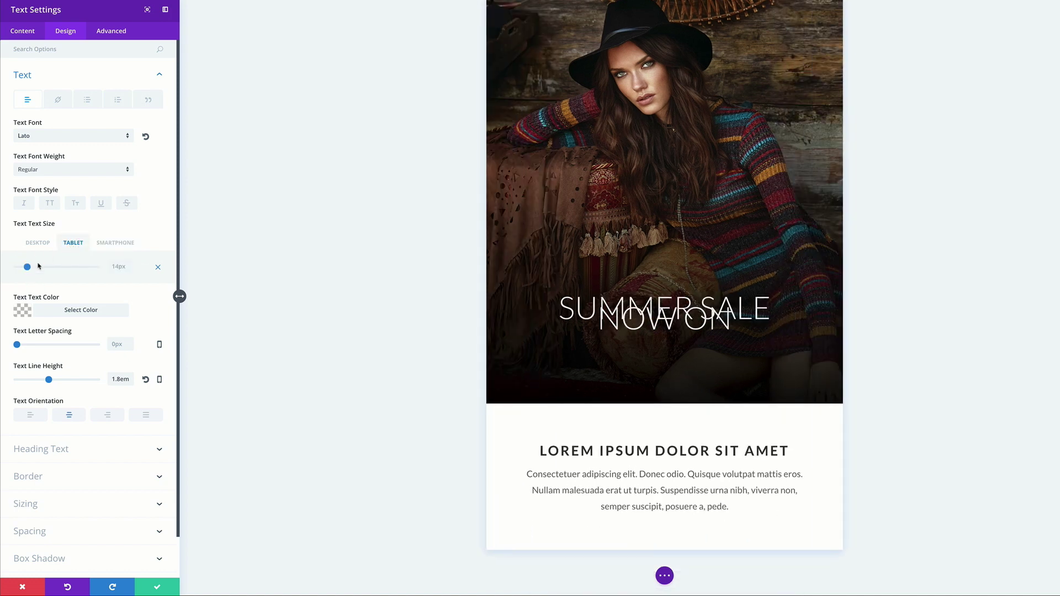
left_click_drag(27, 268, 32, 268)
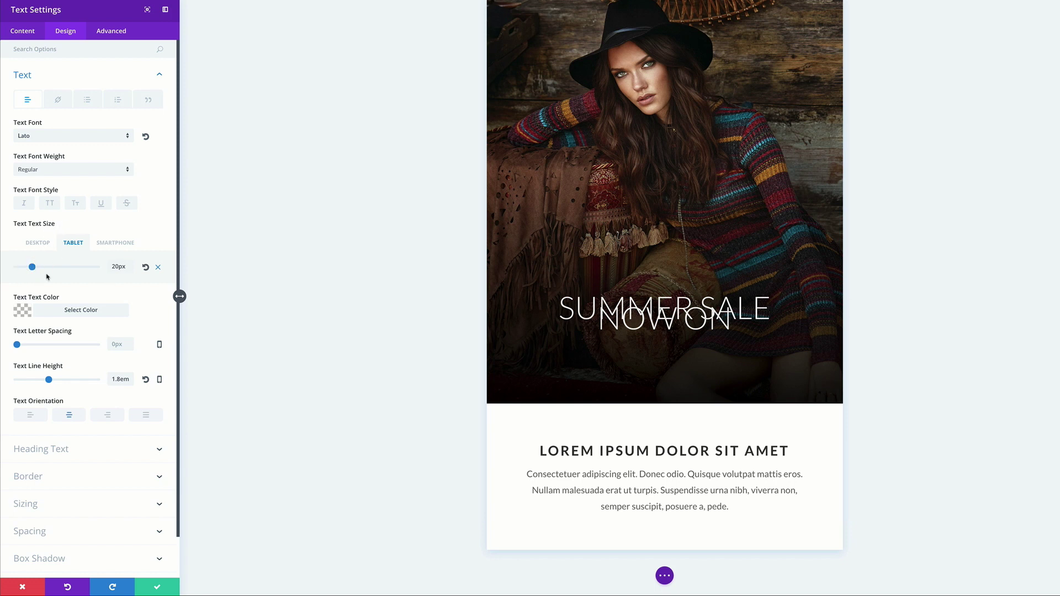
left_click(38, 243)
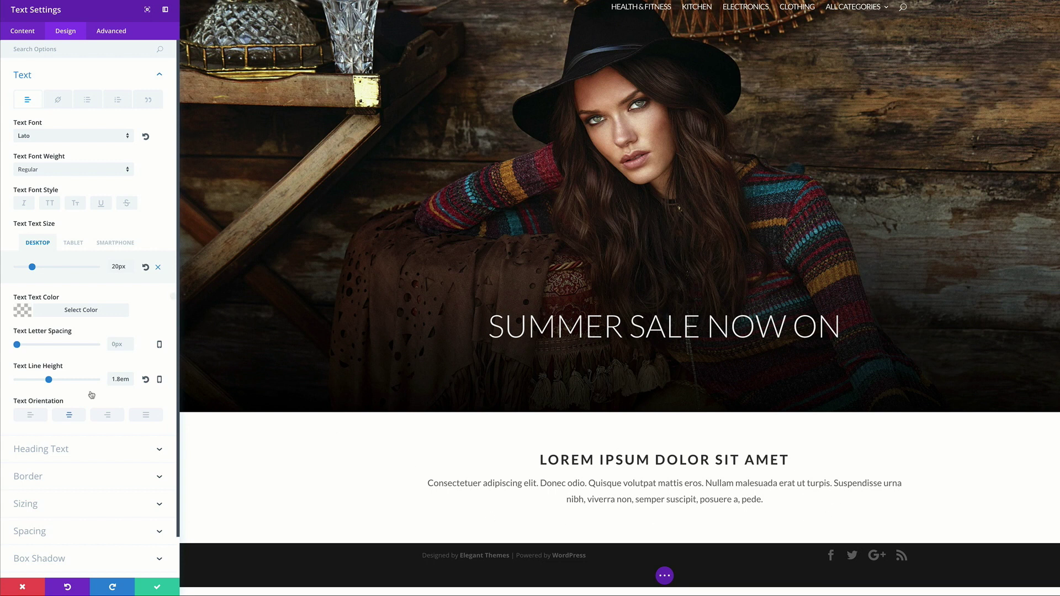
Set the Text module's width to 80% and center-align the module.
scroll(98, 493, "down", 1)
left_click(31, 473)
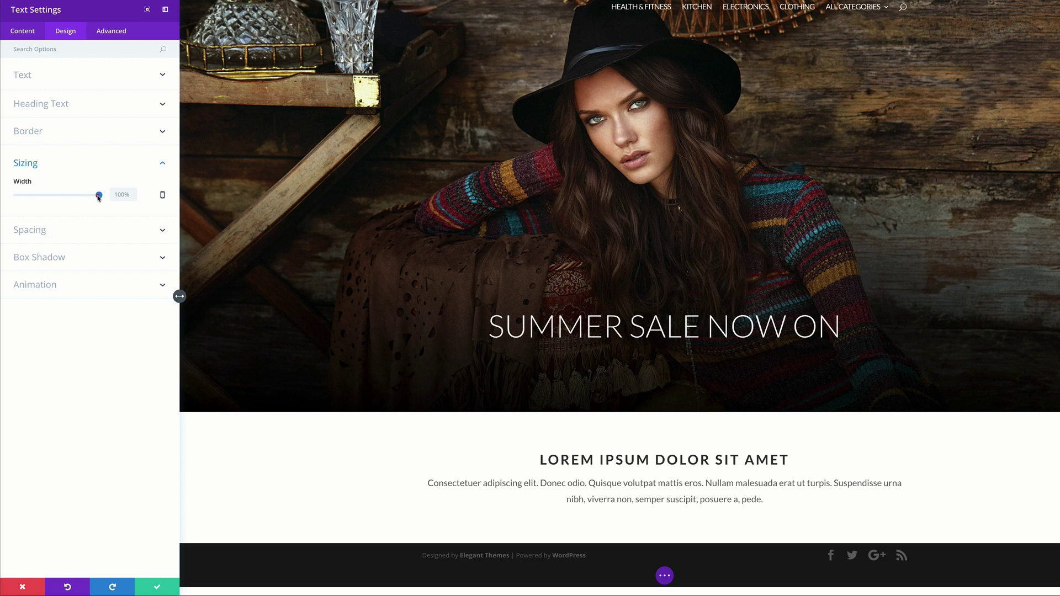
left_click_drag(99, 197, 84, 204)
left_click(90, 232)
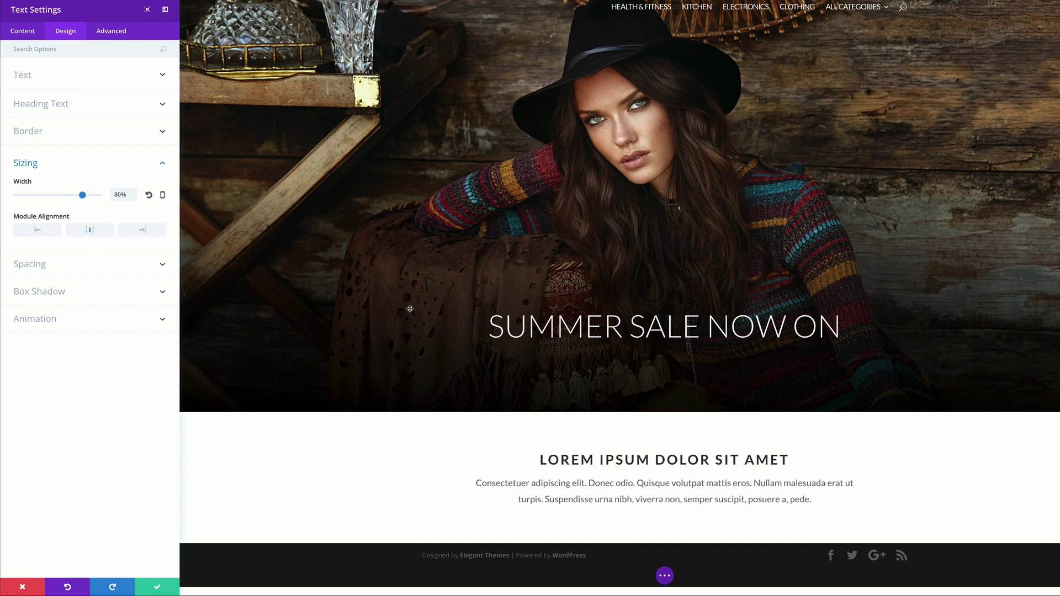
Check the module's width in the tablet and smartphone layouts, return to desktop and save the module settings.
left_click(163, 196)
left_click(74, 201)
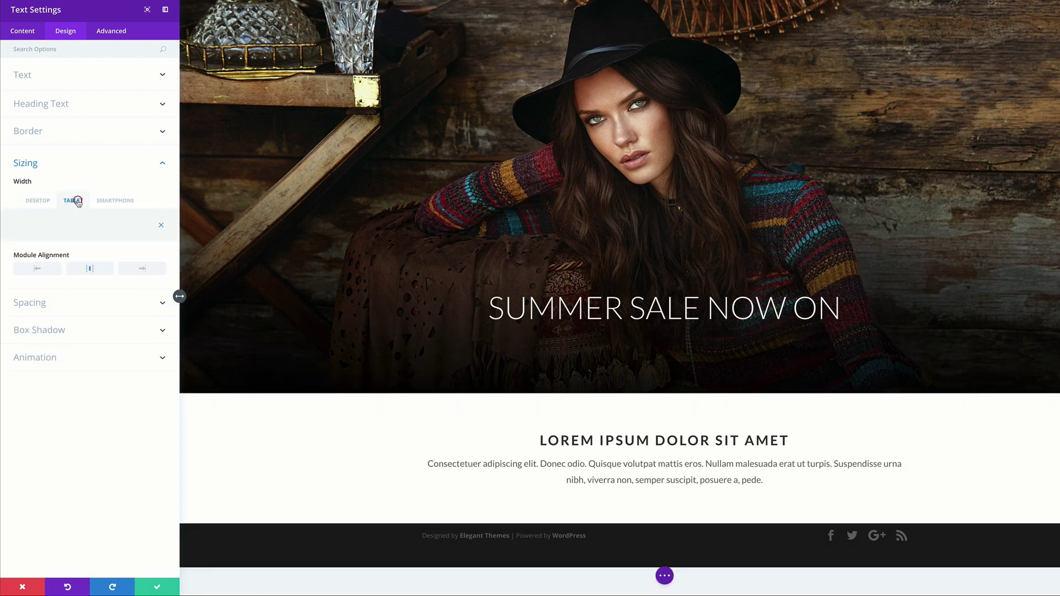
left_click(113, 202)
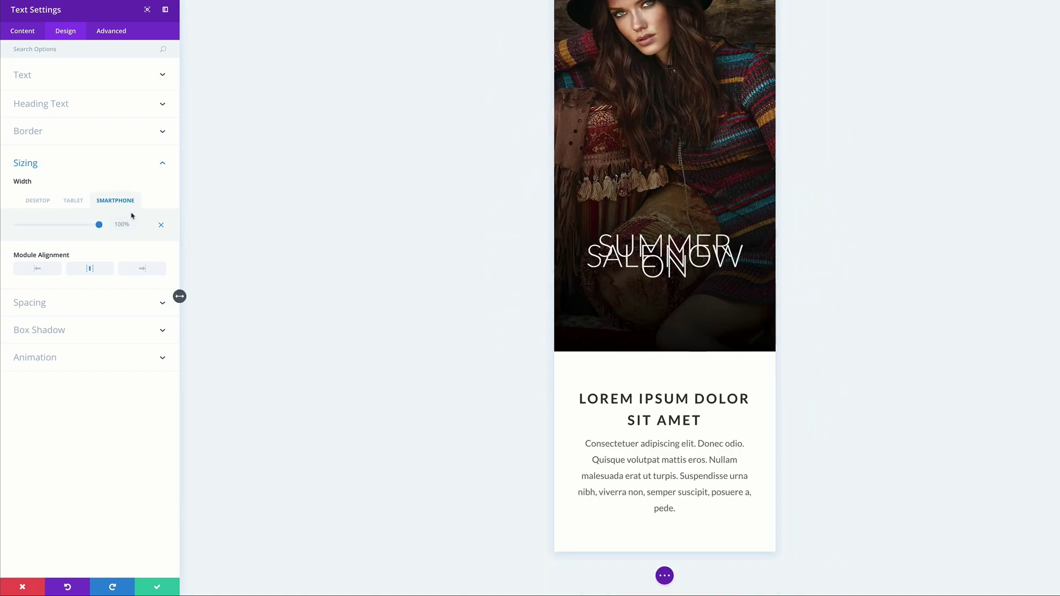
left_click(34, 200)
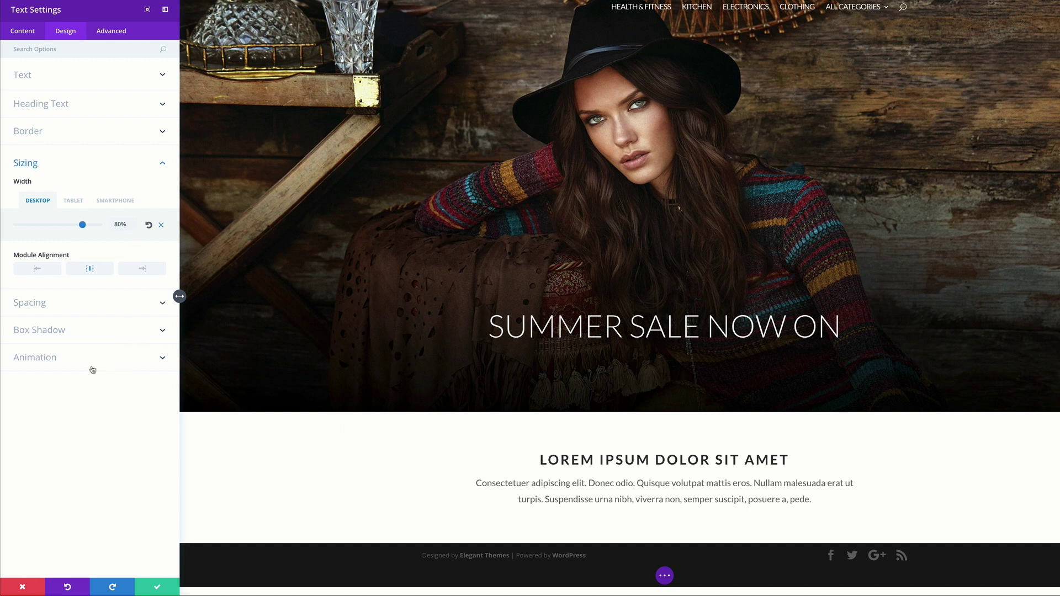
left_click(158, 588)
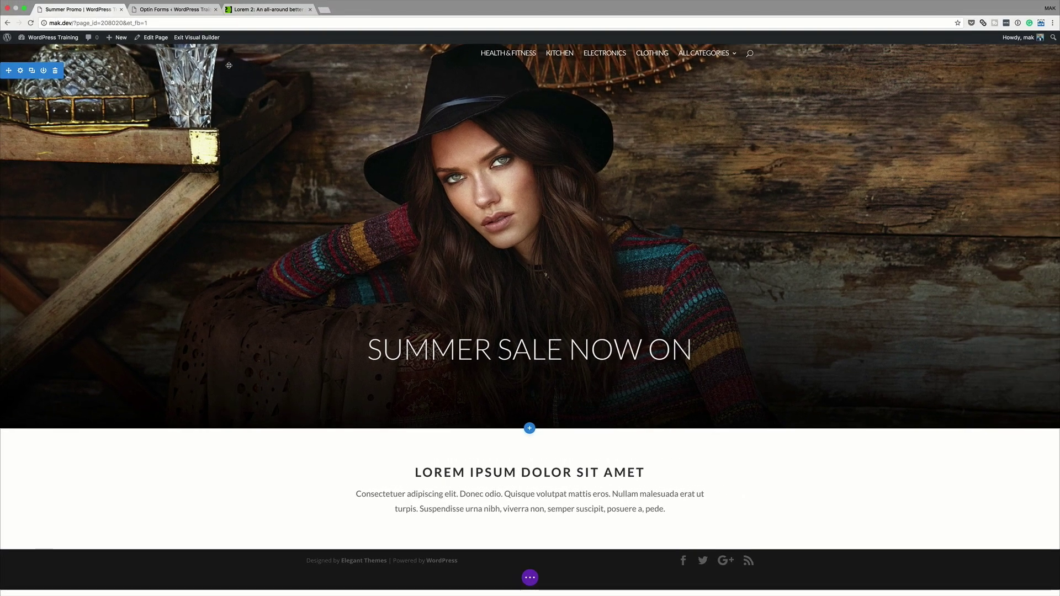
Switch to the Optin Forms page in the other browser tab.
left_click(184, 0)
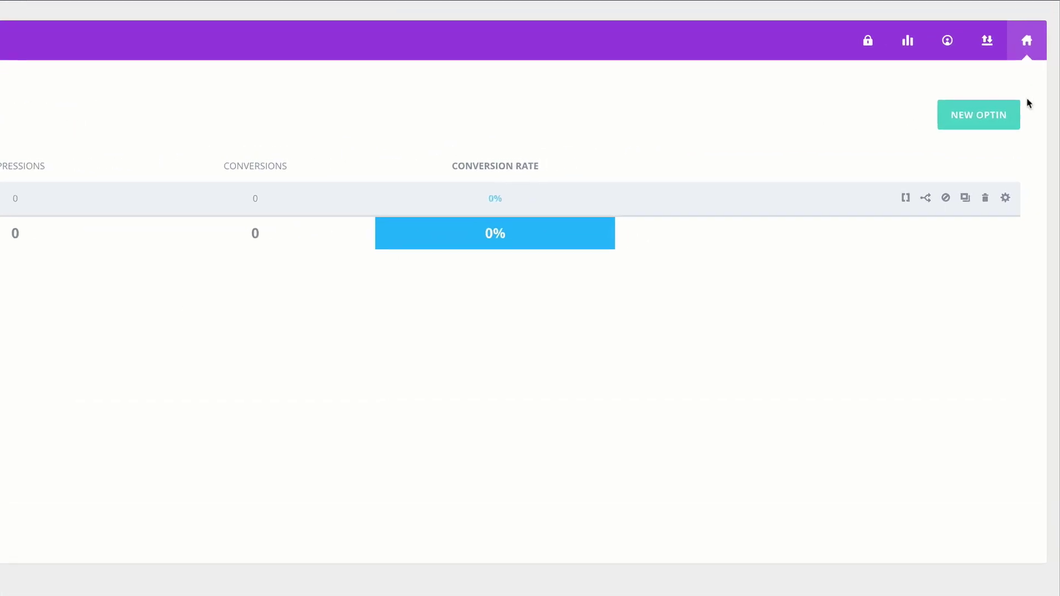
Start a new inline optin and name it Summer.
left_click(980, 120)
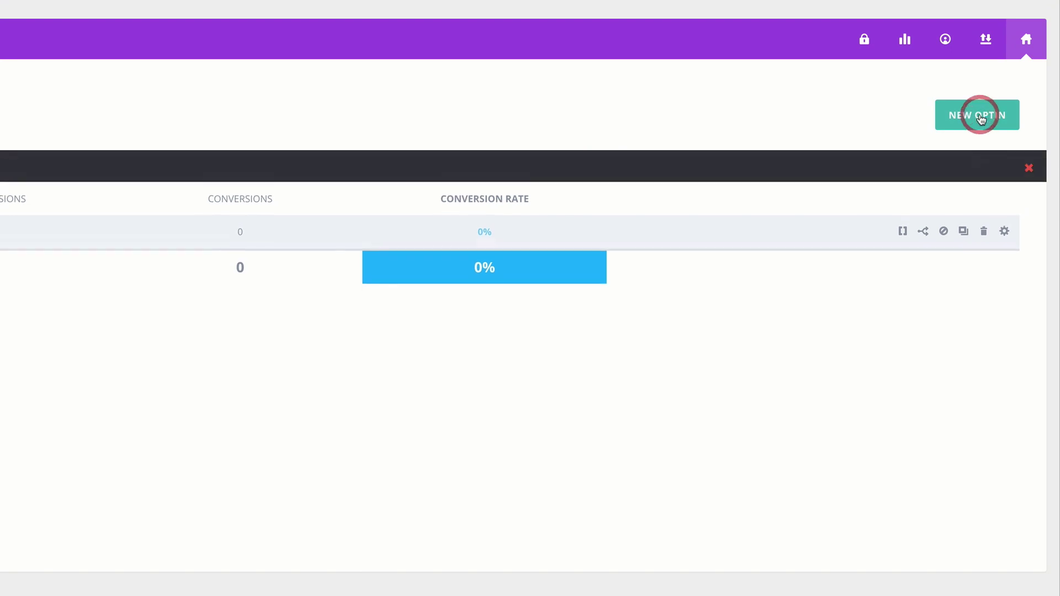
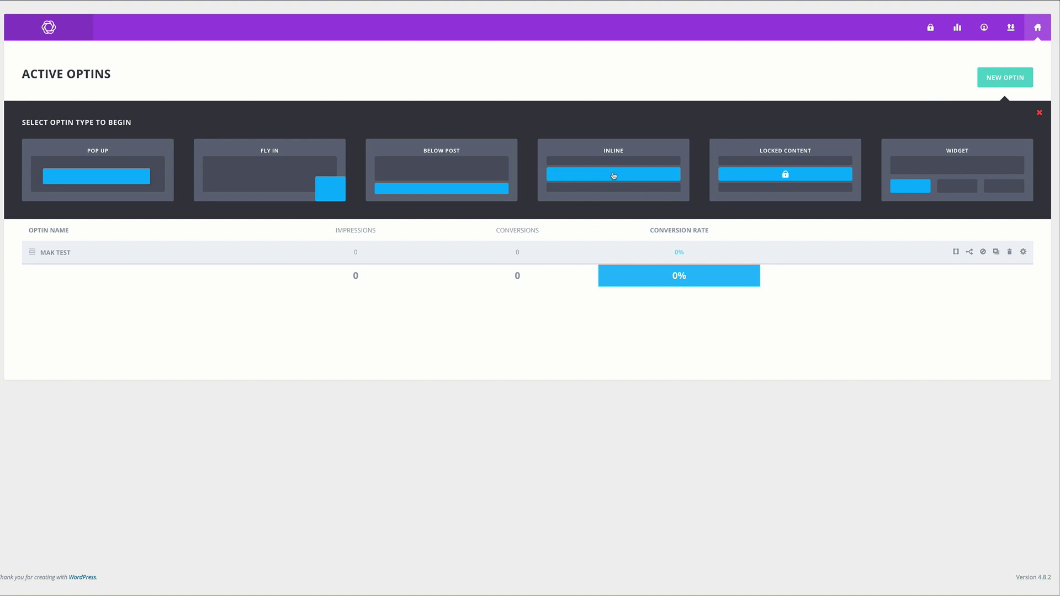
left_click(613, 176)
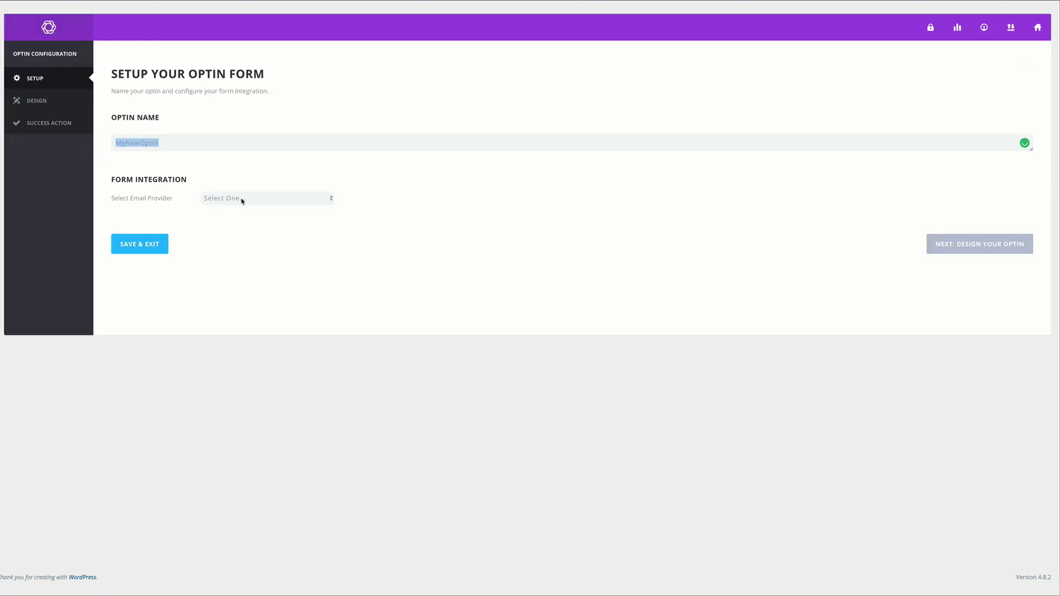
type("Ma")
key("ctrl+z")
type("Summer")
Set the optin's form integration to ConvertKit with the Maketa account and the DU LIVE email list.
left_click(274, 200)
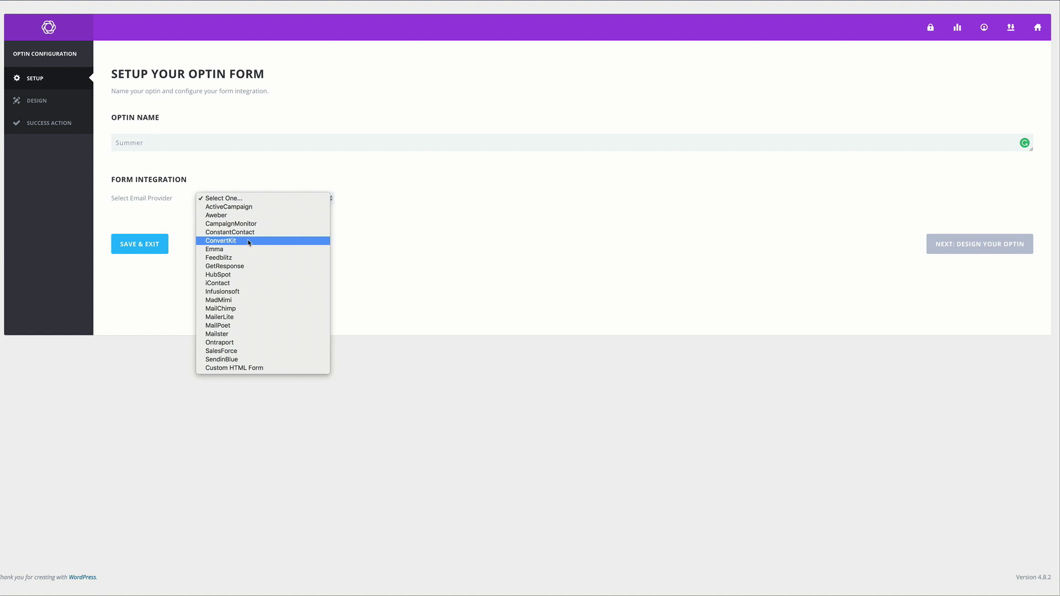
left_click(221, 241)
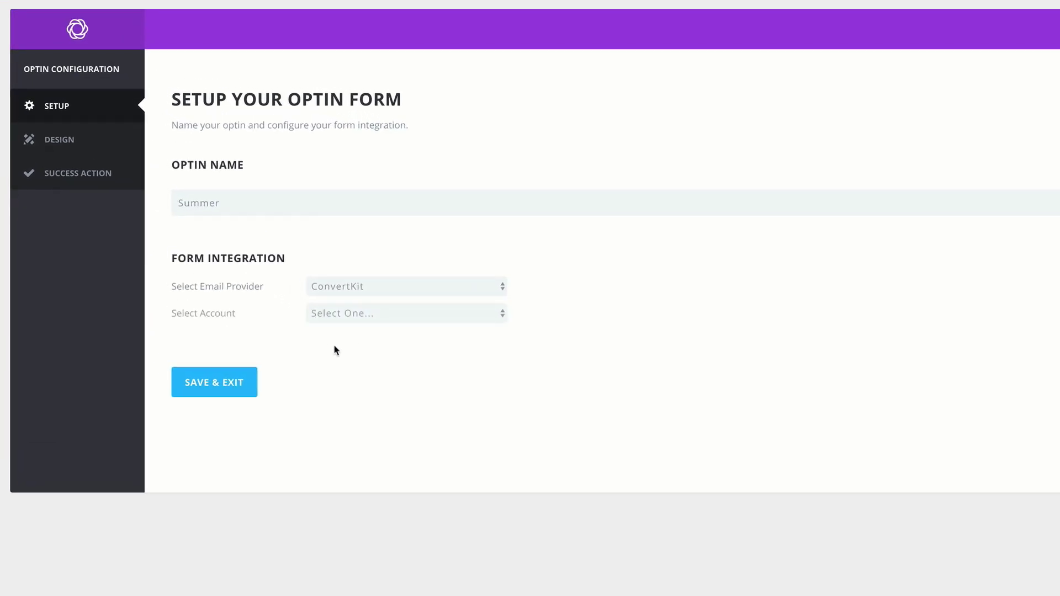
left_click(374, 316)
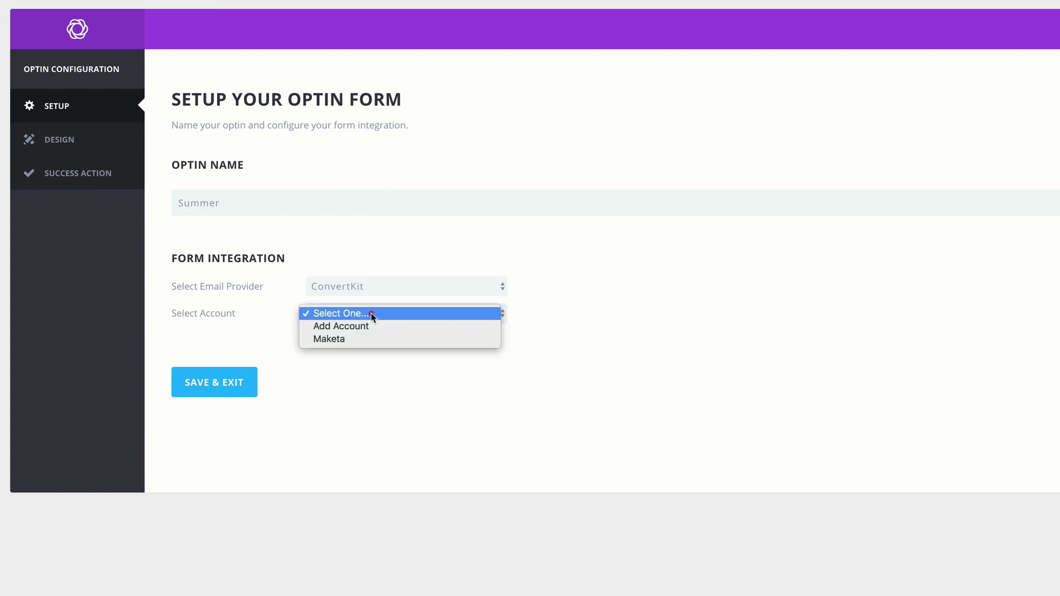
left_click(340, 339)
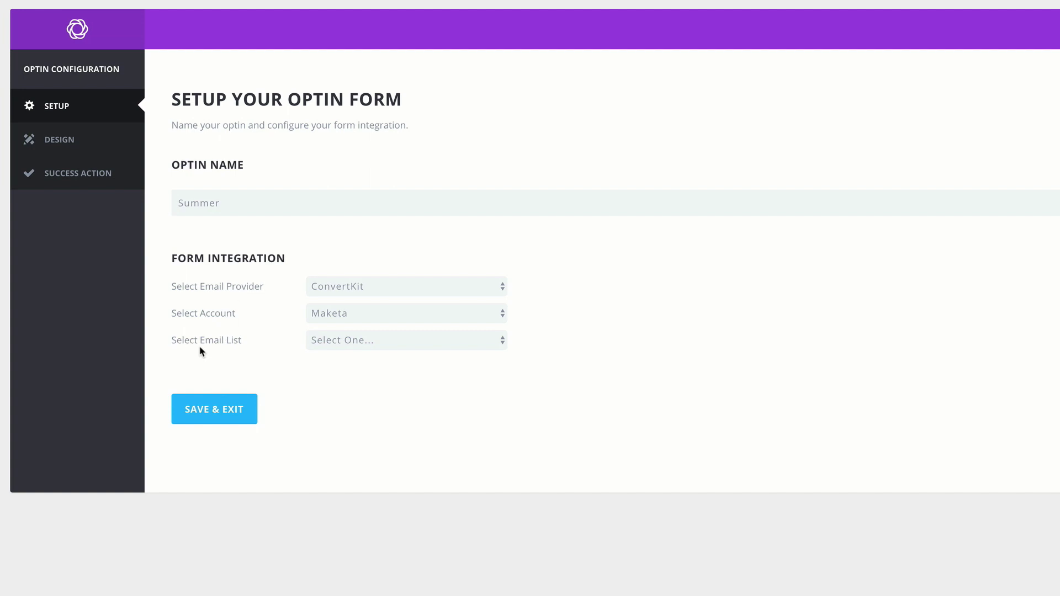
left_click(359, 341)
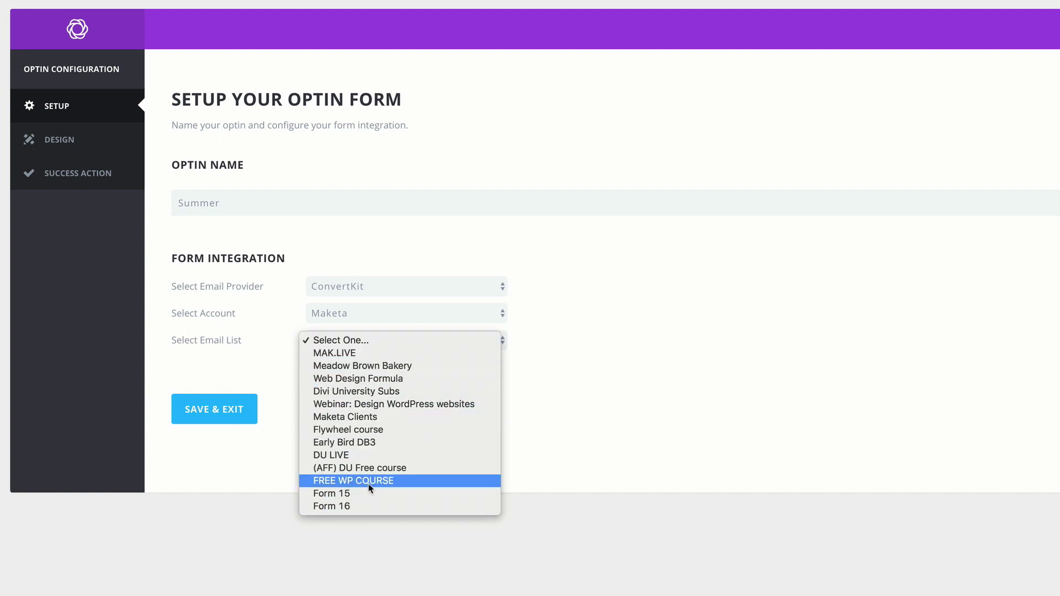
left_click(337, 456)
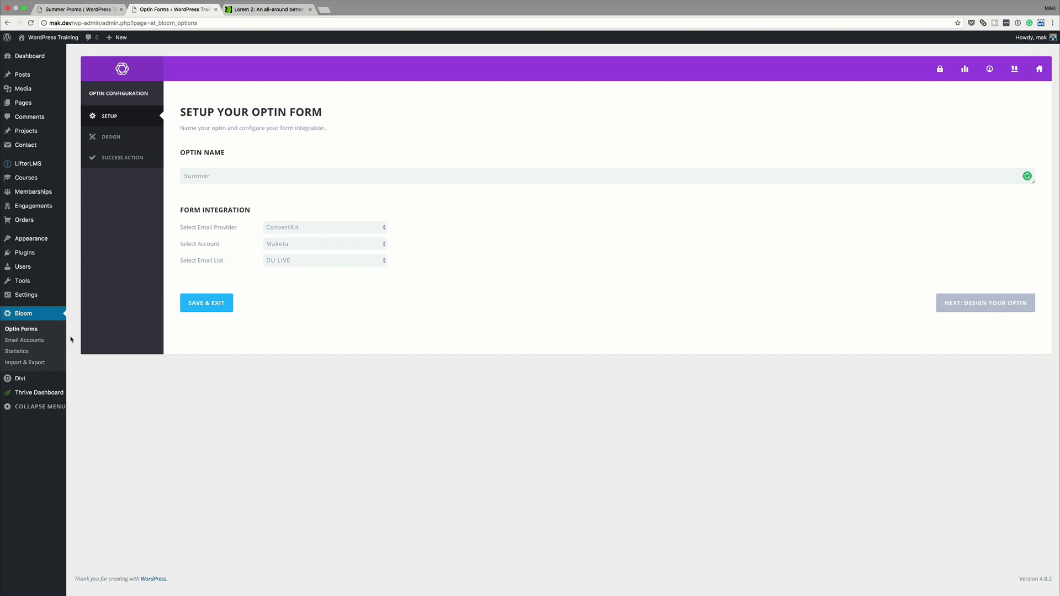
Leave the new optin unsaved, open the existing MAK TEST optin's design settings and examine its title and message text.
left_click(21, 330)
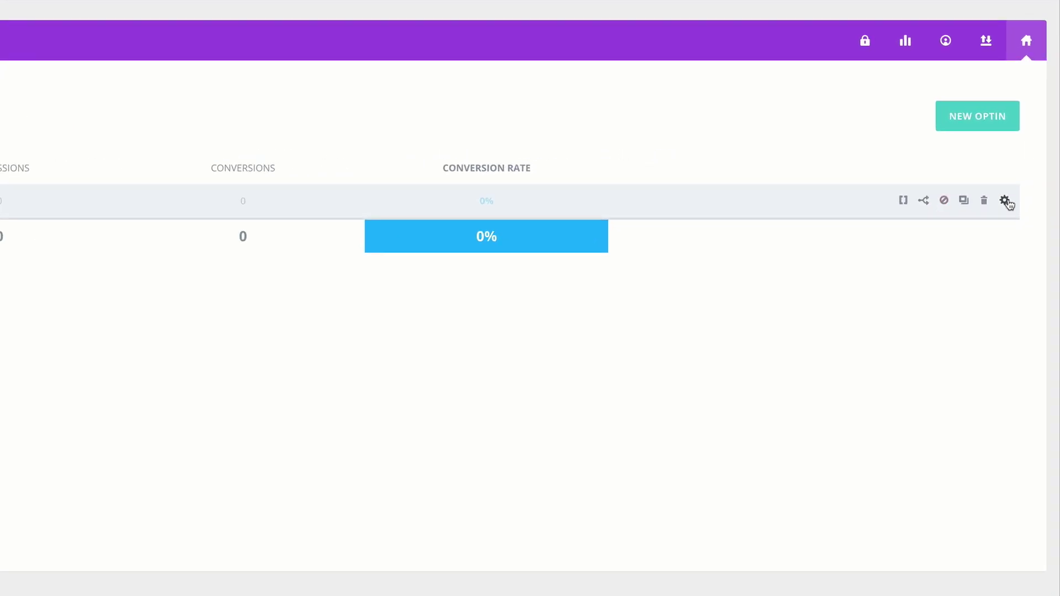
left_click(1005, 201)
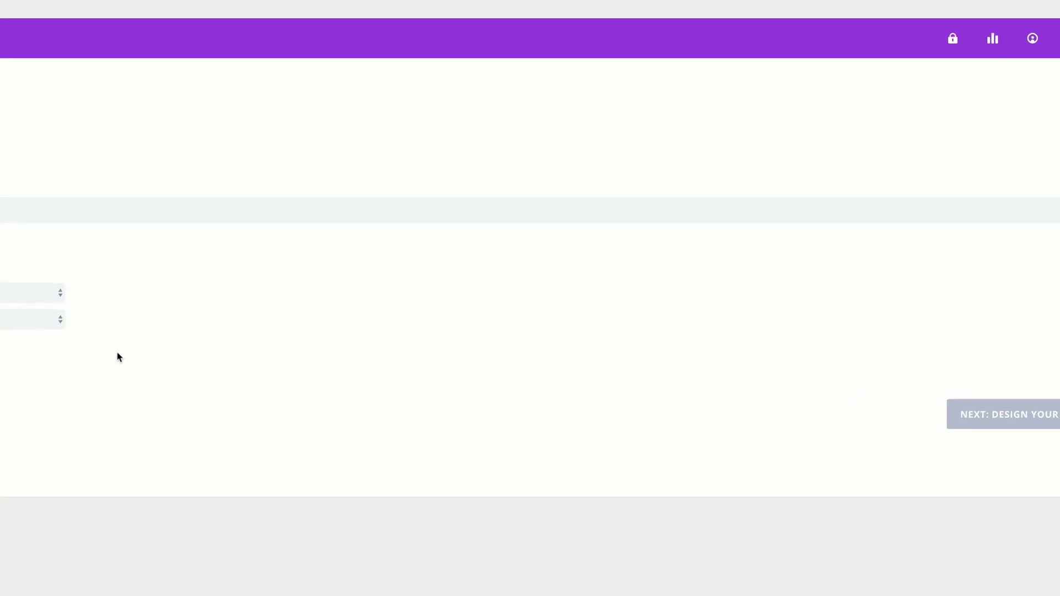
left_click(57, 134)
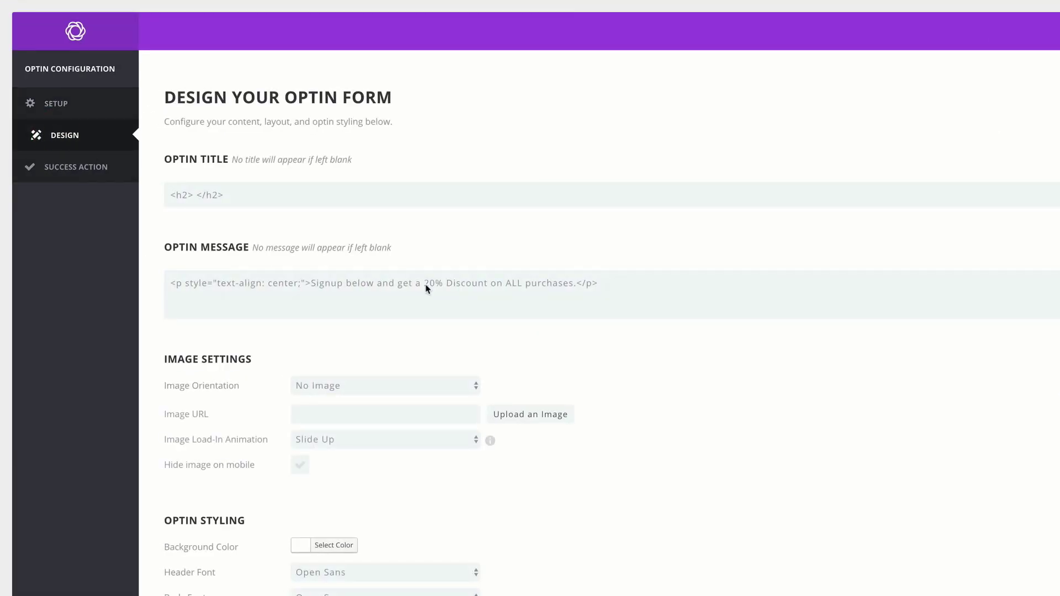
scroll(757, 456, "down", 1)
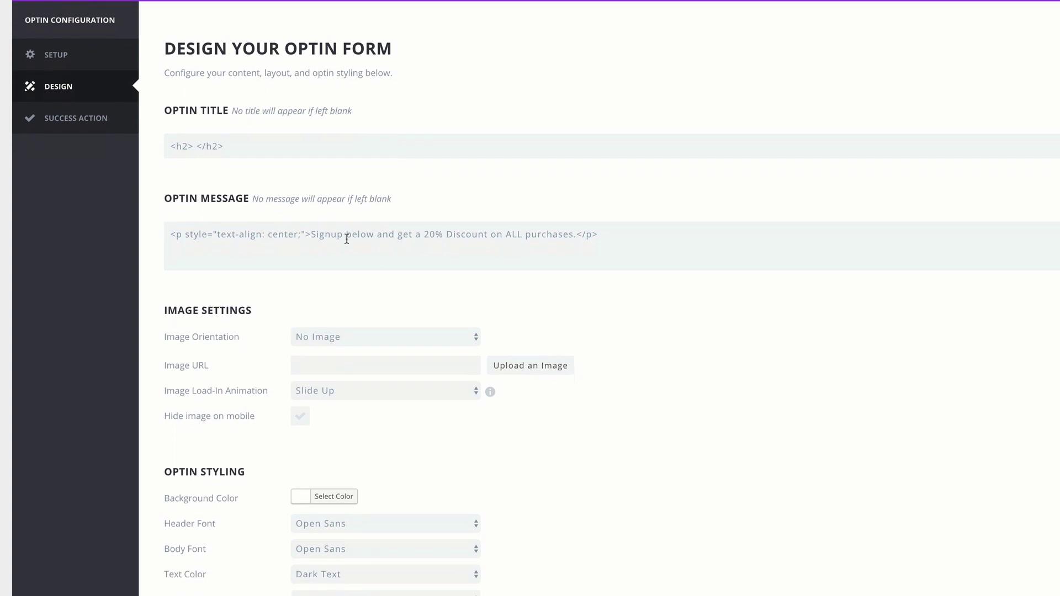
left_click_drag(312, 234, 317, 235)
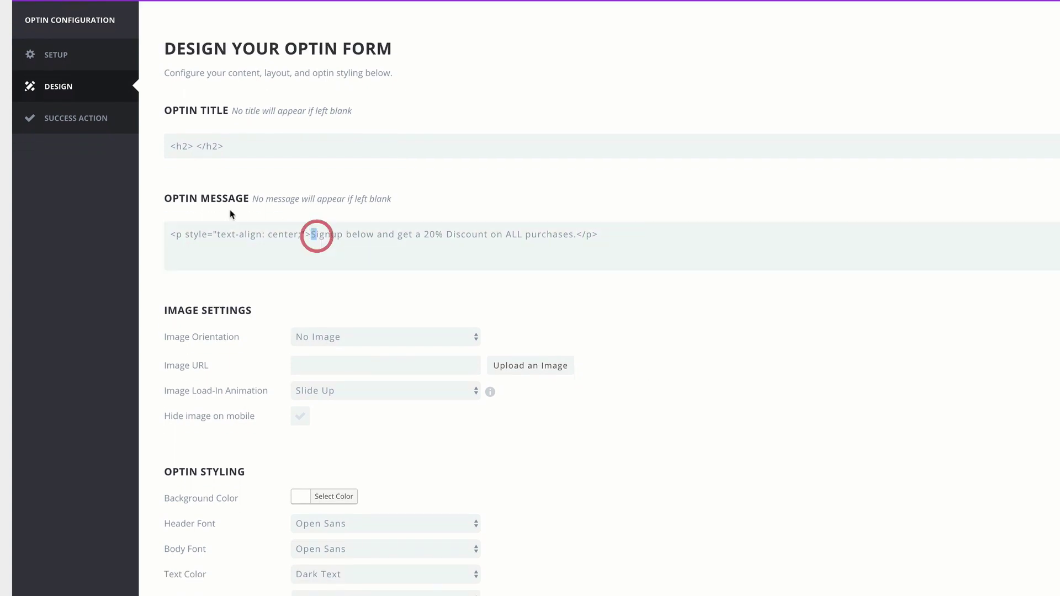
left_click(311, 236)
key("shift+End")
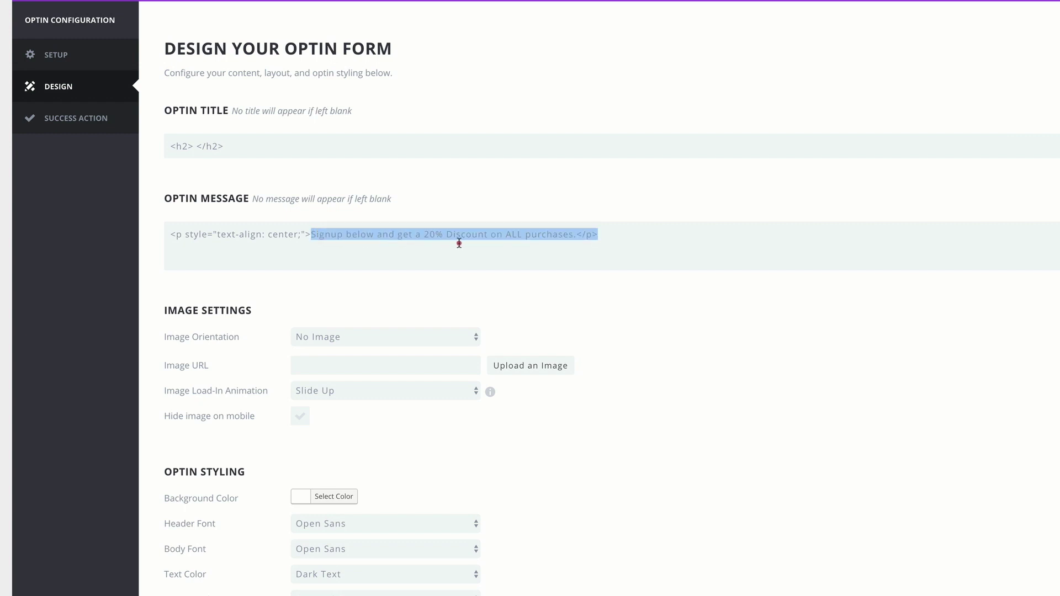
left_click(572, 233, "shift")
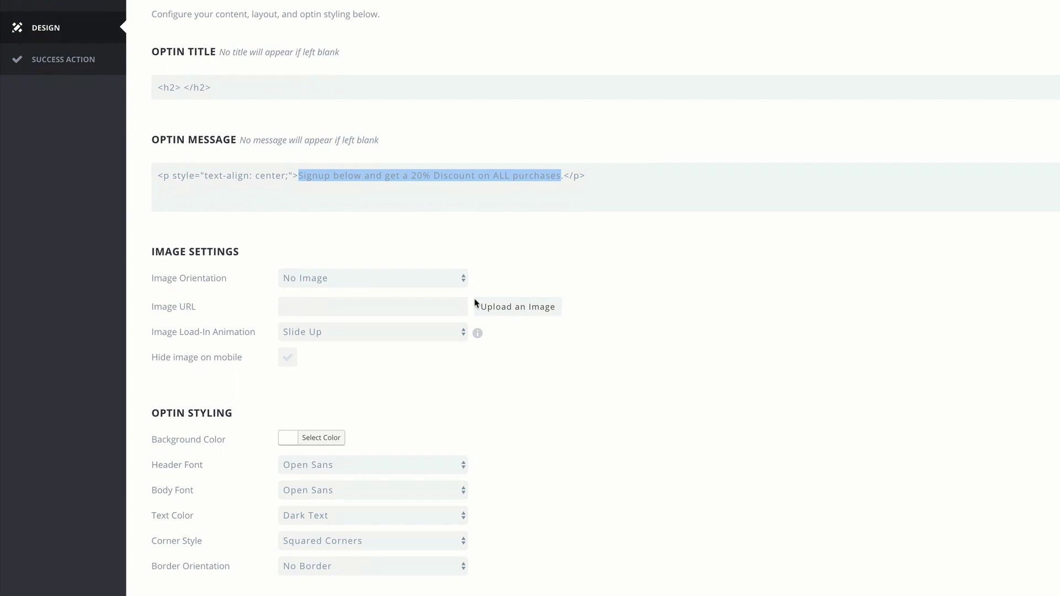
Examine the optin's background, button and form colors, field styling, edge style, footer text and success message settings.
scroll(665, 442, "down", 3)
scroll(666, 441, "down", 7)
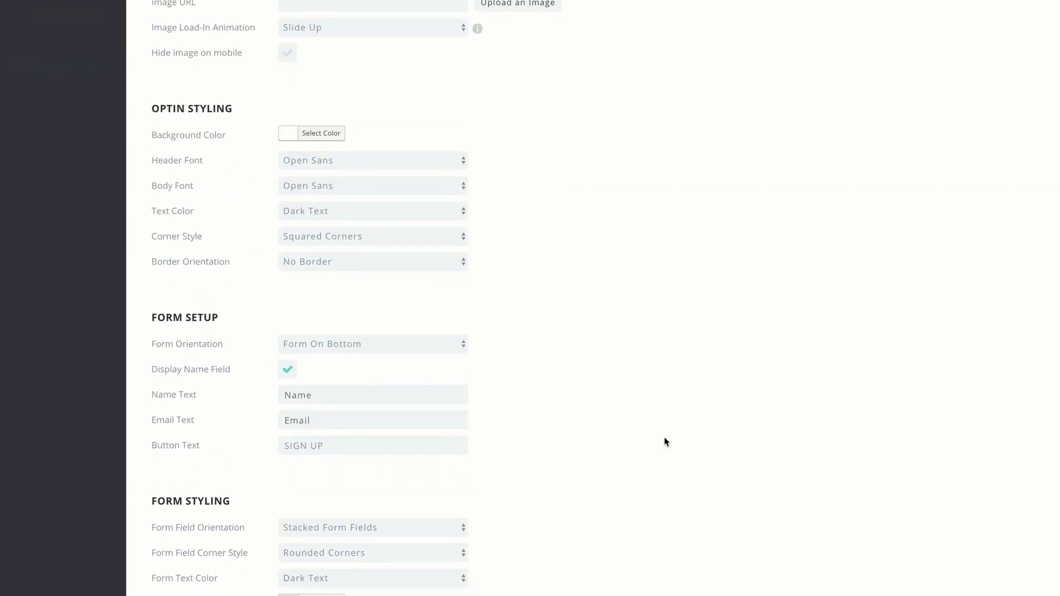
left_click(287, 127)
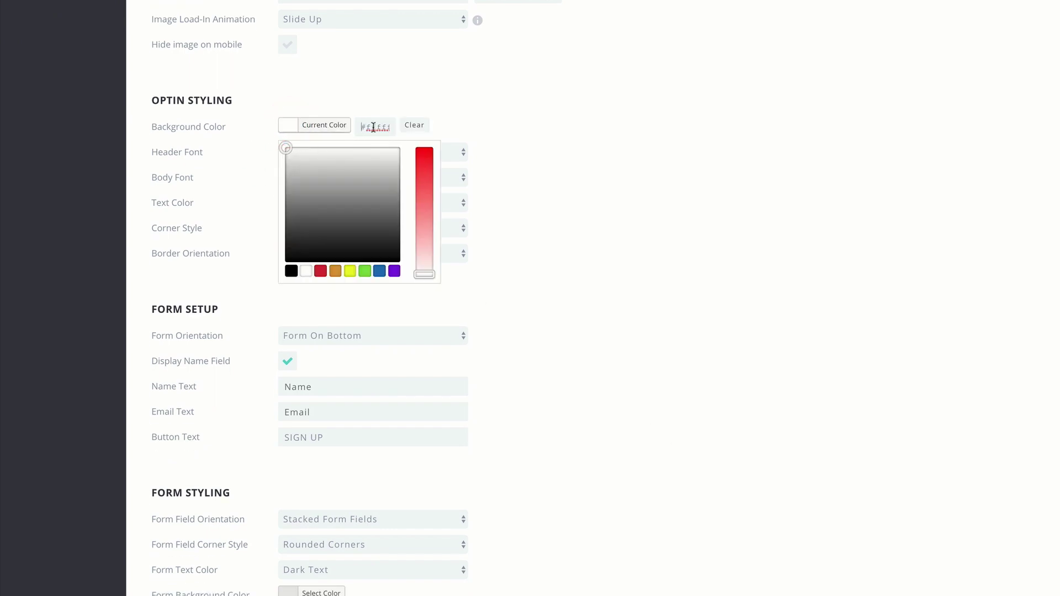
left_click(573, 171)
scroll(613, 405, "down", 5)
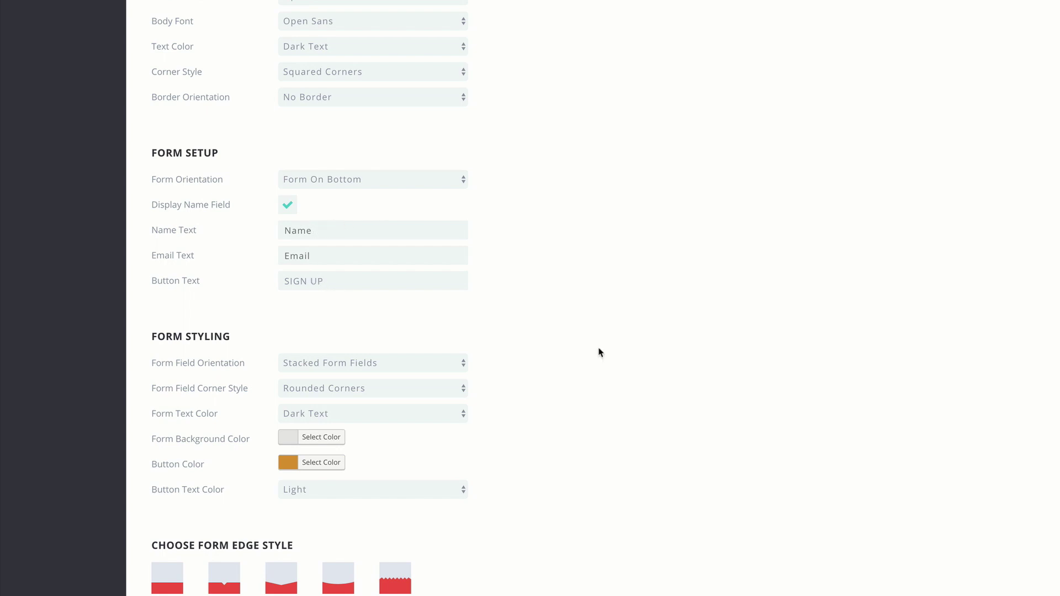
scroll(686, 384, "down", 3)
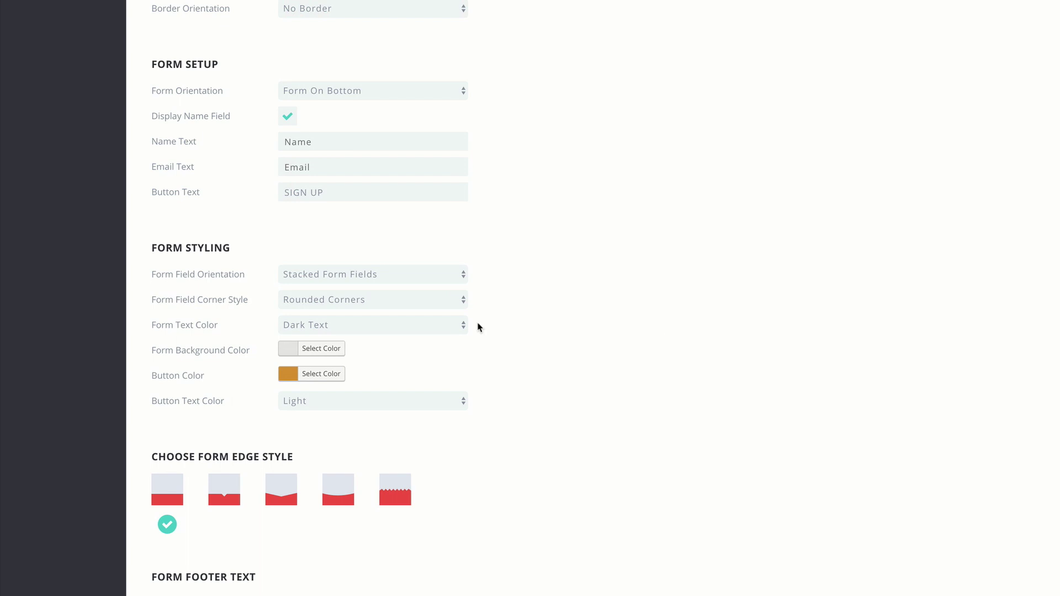
left_click(289, 377)
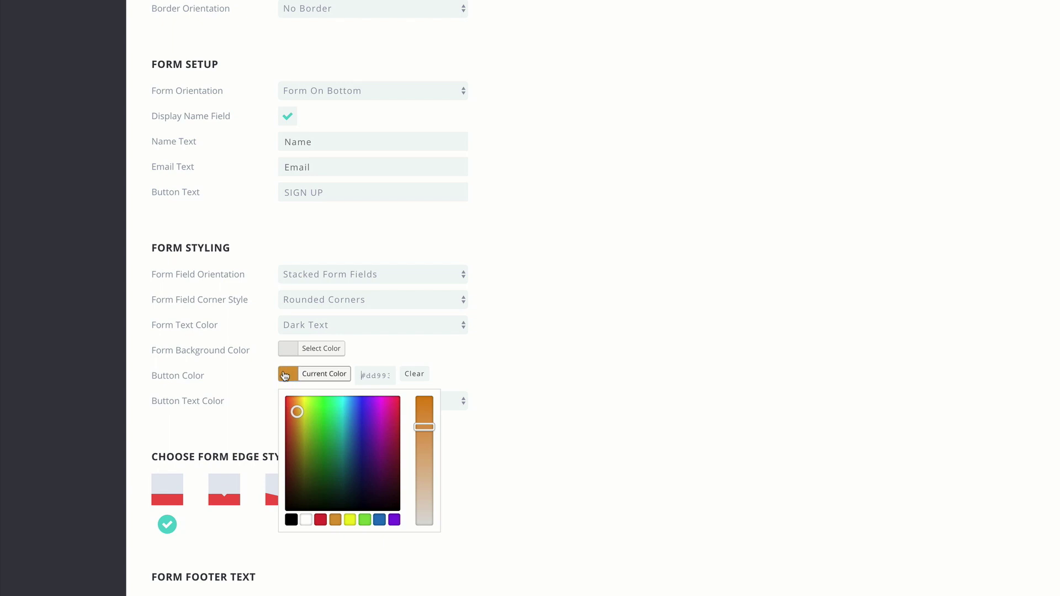
left_click(594, 374)
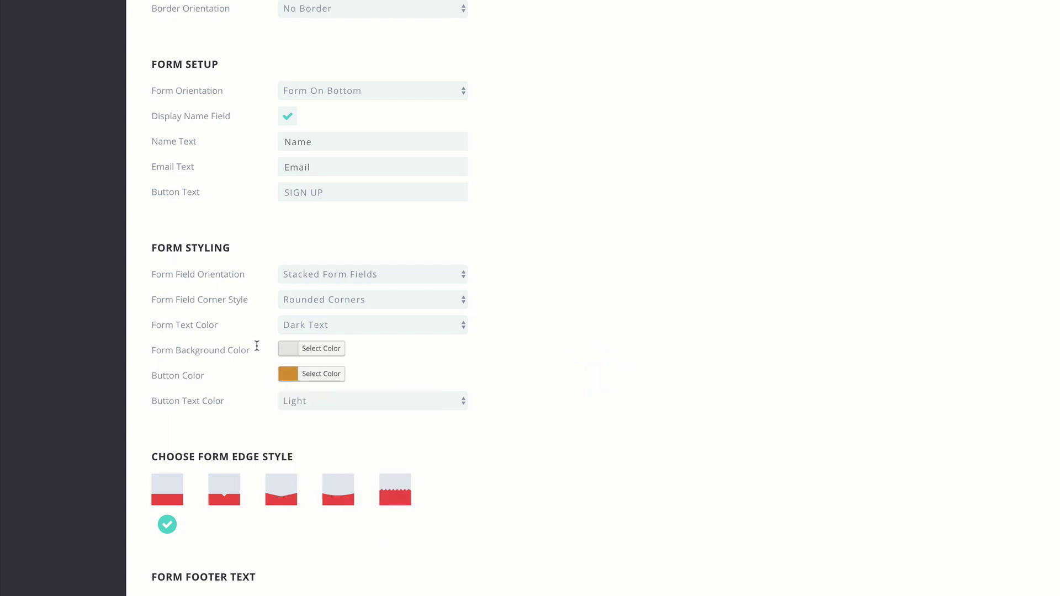
left_click(287, 353)
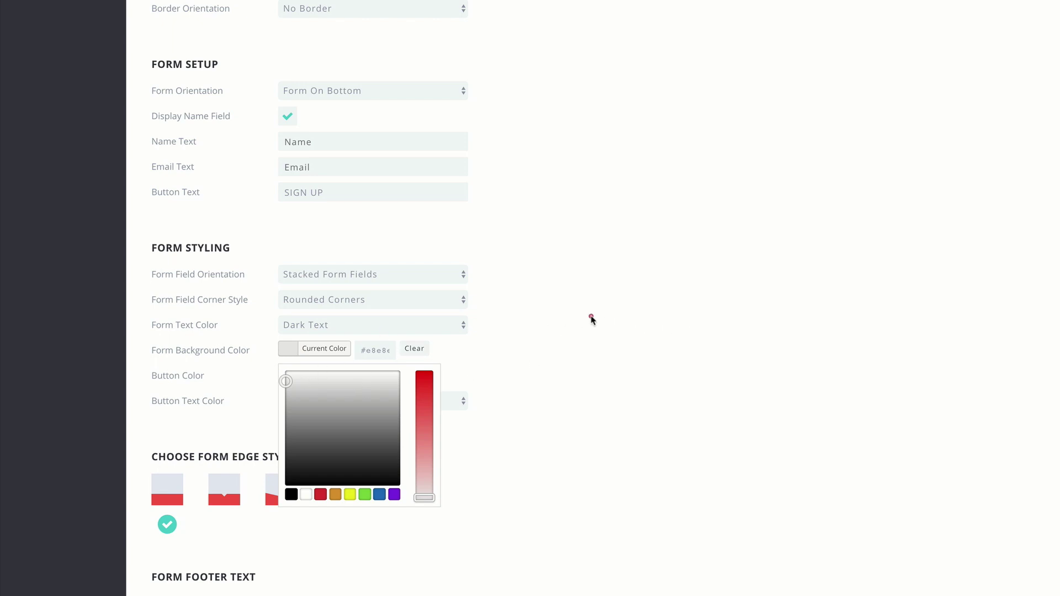
left_click(592, 317)
scroll(591, 319, "down", 5)
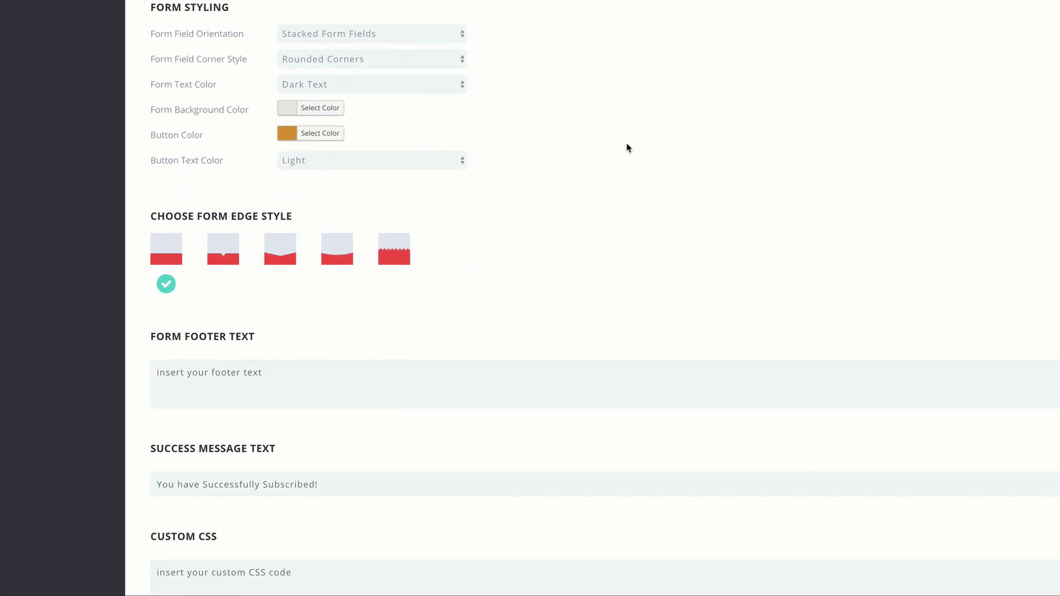
scroll(628, 148, "down", 4)
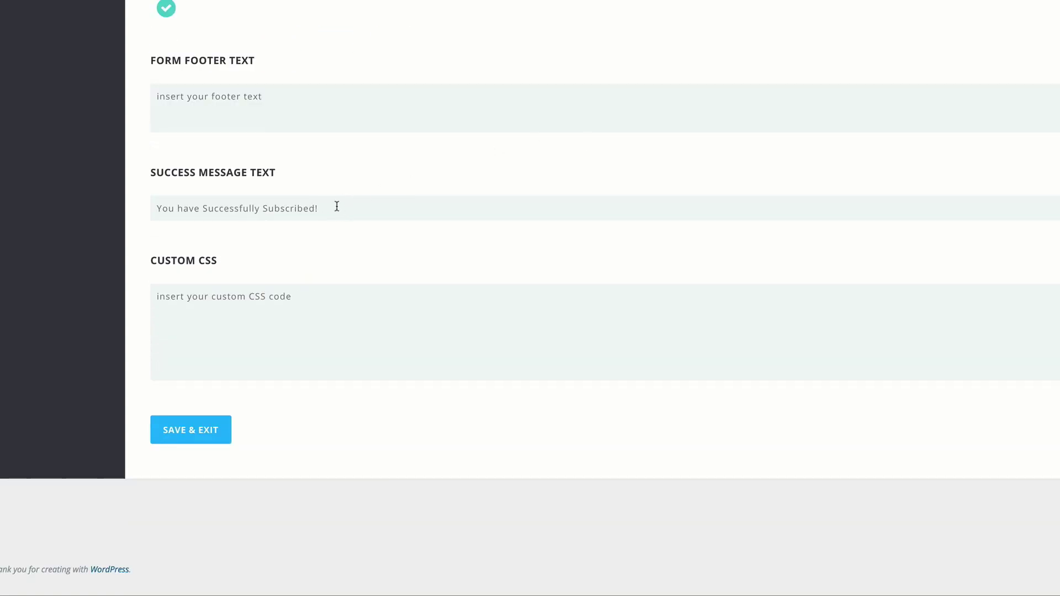
left_click(161, 197)
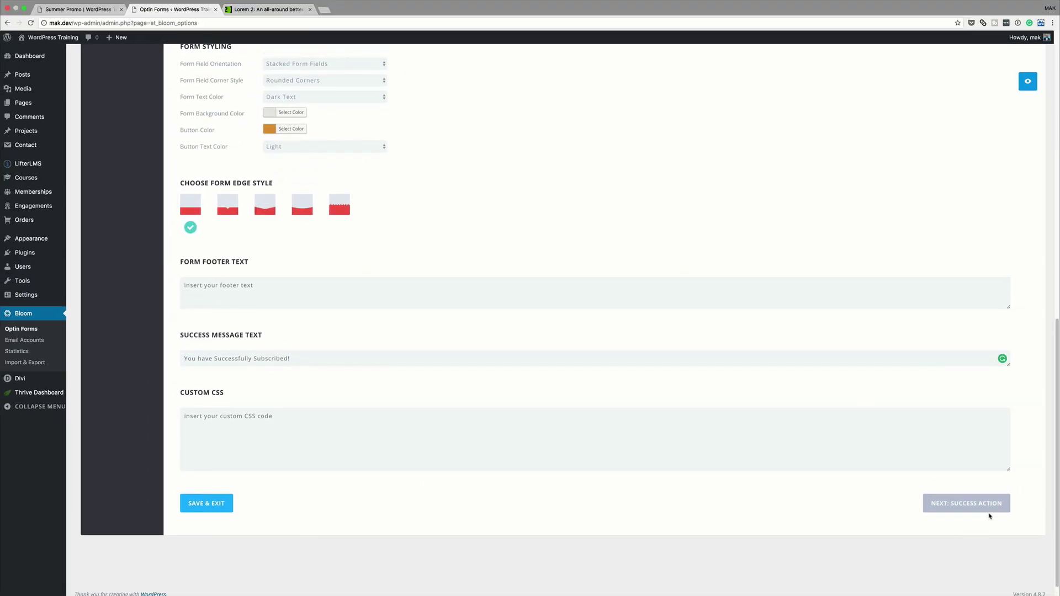
Preview the MAK TEST optin form, and close the preview.
scroll(843, 399, "up", 5)
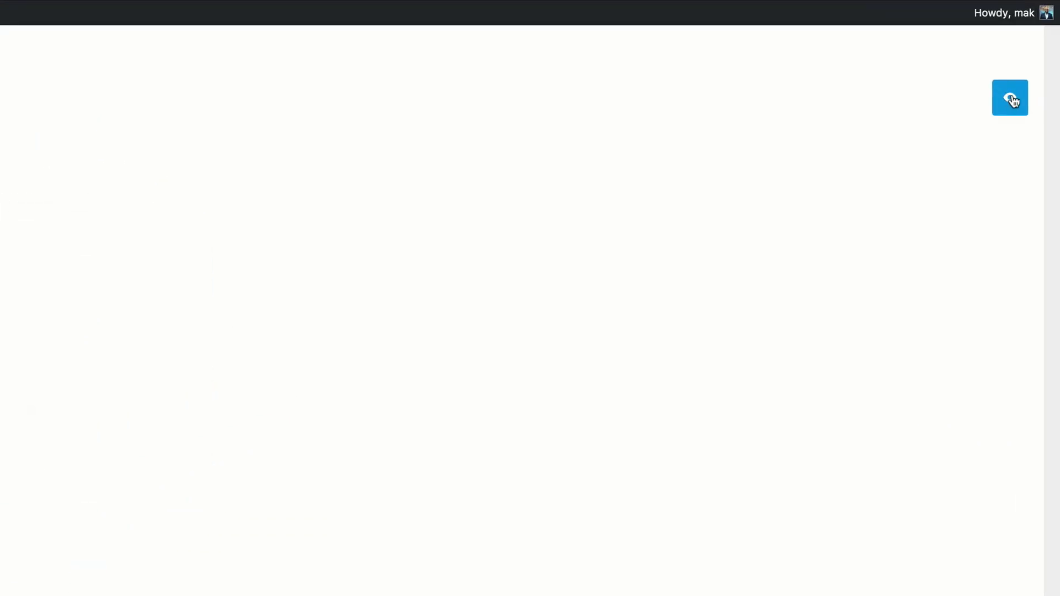
left_click(1028, 81)
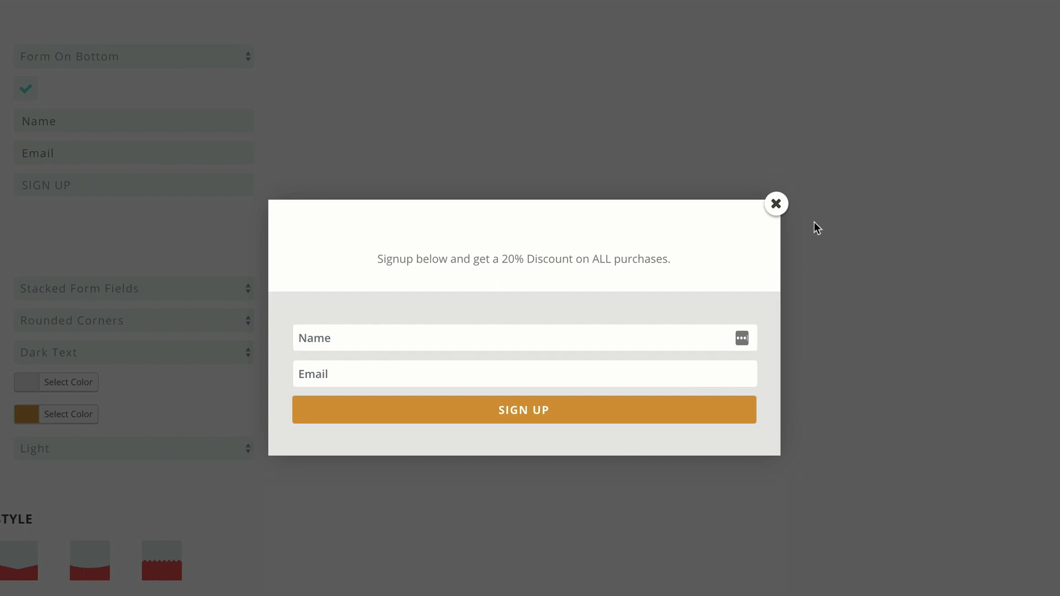
left_click(776, 204)
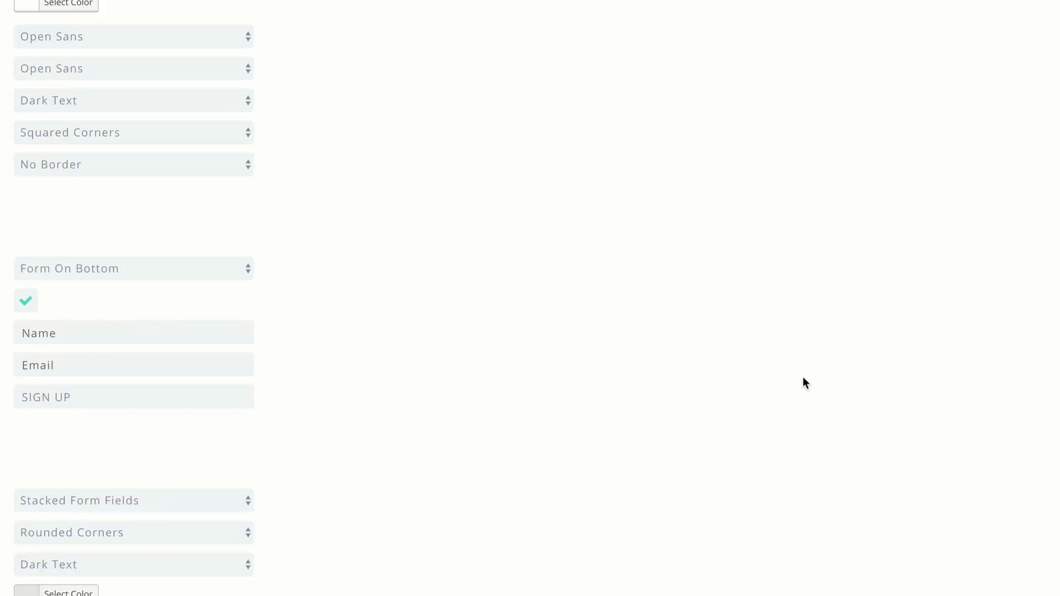
scroll(732, 217, "up", 3)
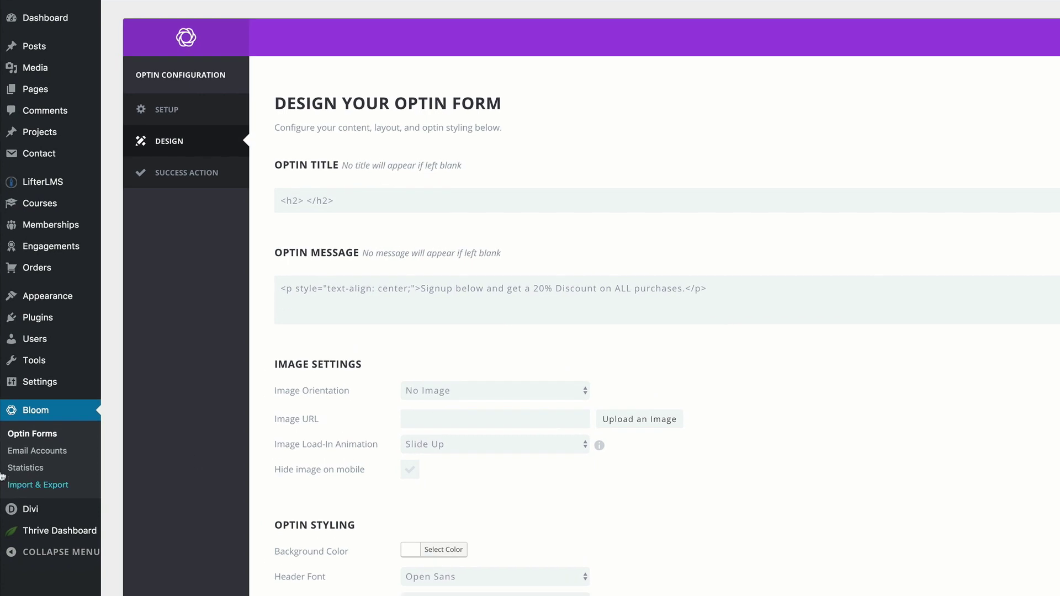
Generate and copy the MAK TEST optin's shortcode from the optin list, and switch back to the Summer Promo page.
left_click(44, 436)
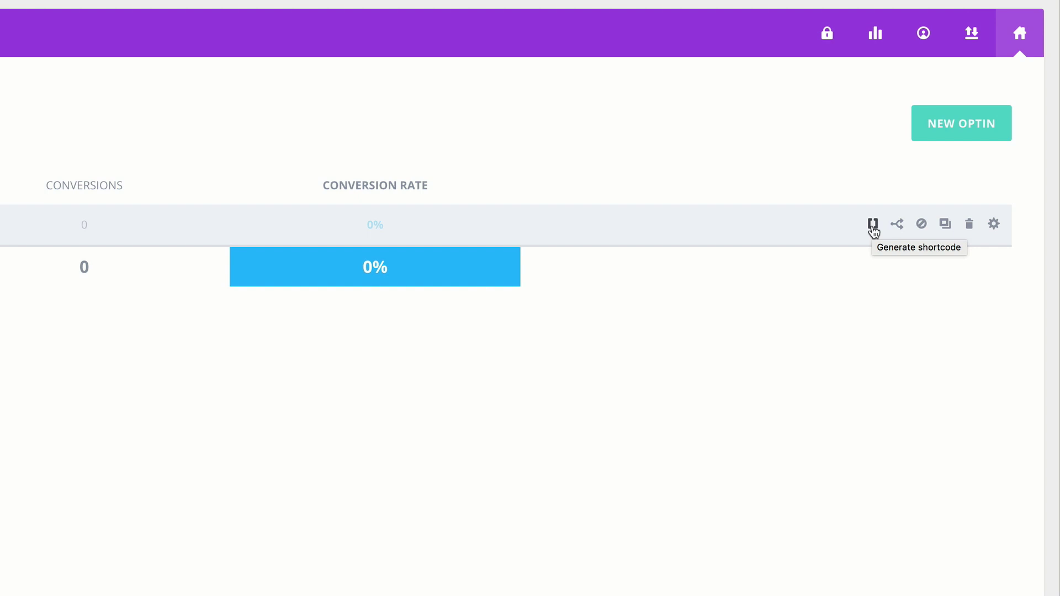
left_click(873, 227)
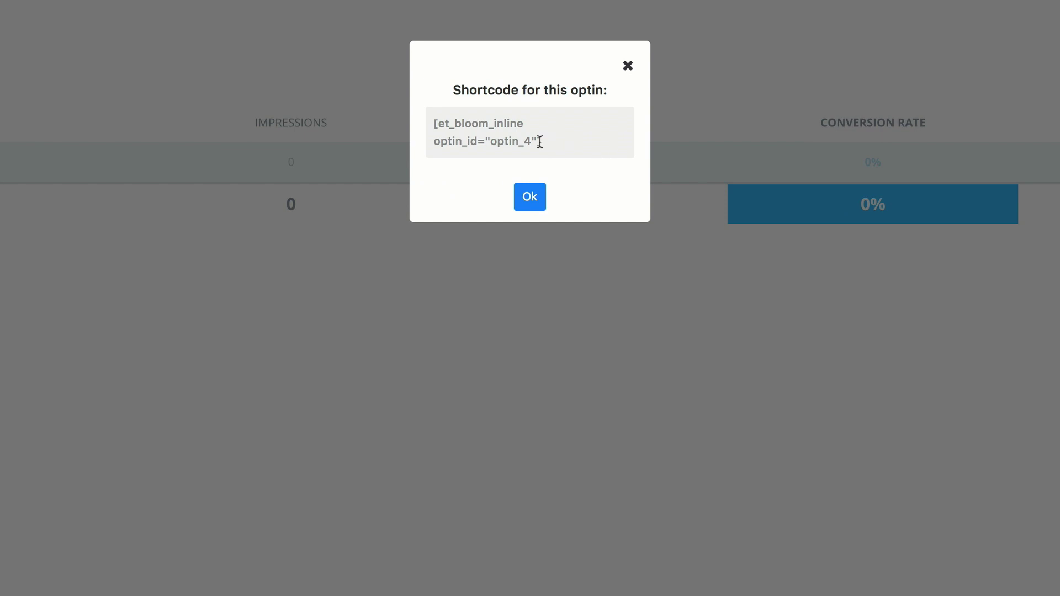
left_click_drag(541, 140, 422, 122)
key("ctrl+c")
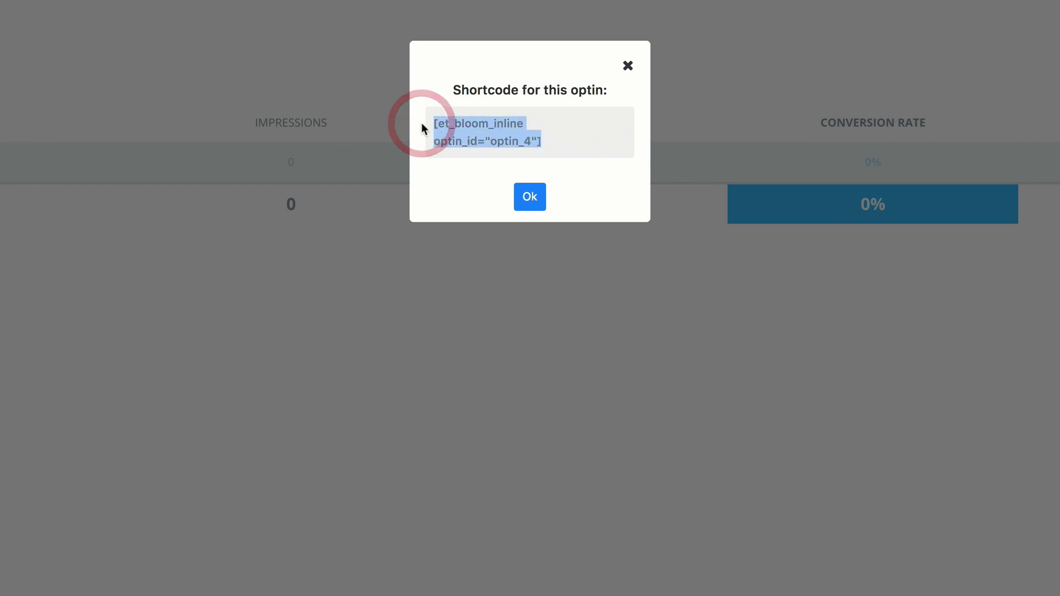
left_click(530, 197)
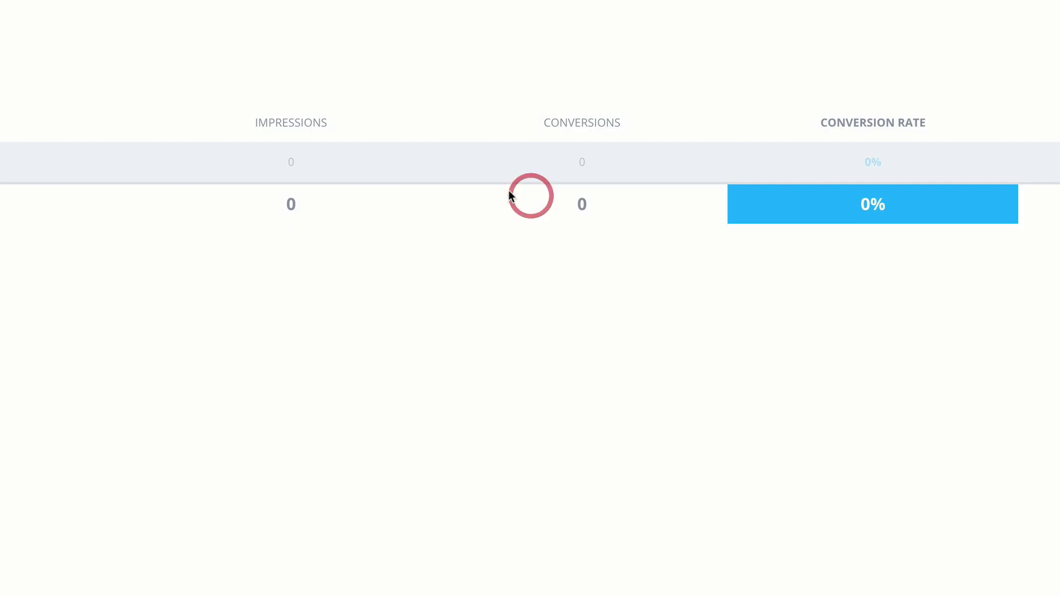
left_click(71, 9)
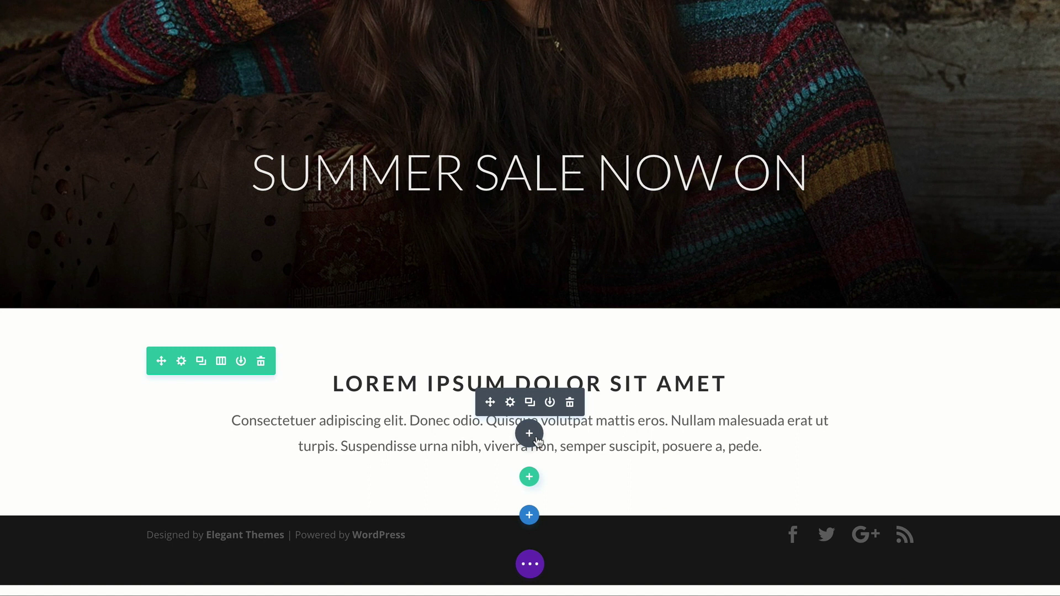
Add a Text module below the intro text containing the shortcode [et_bloom_inline optin_id="optin_4"], and save the module.
left_click(531, 502)
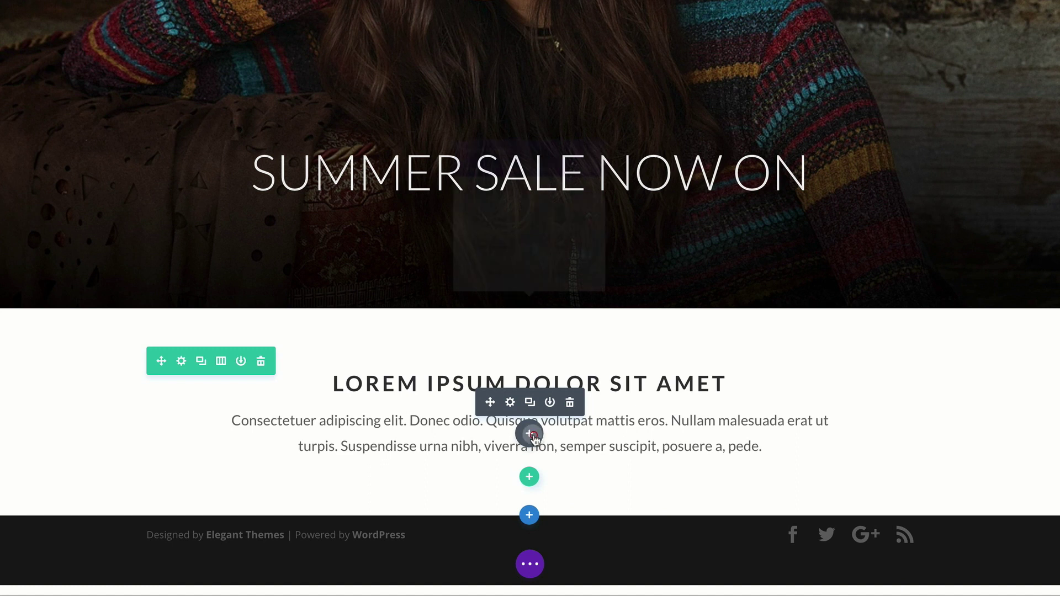
left_click(509, 241)
type("text")
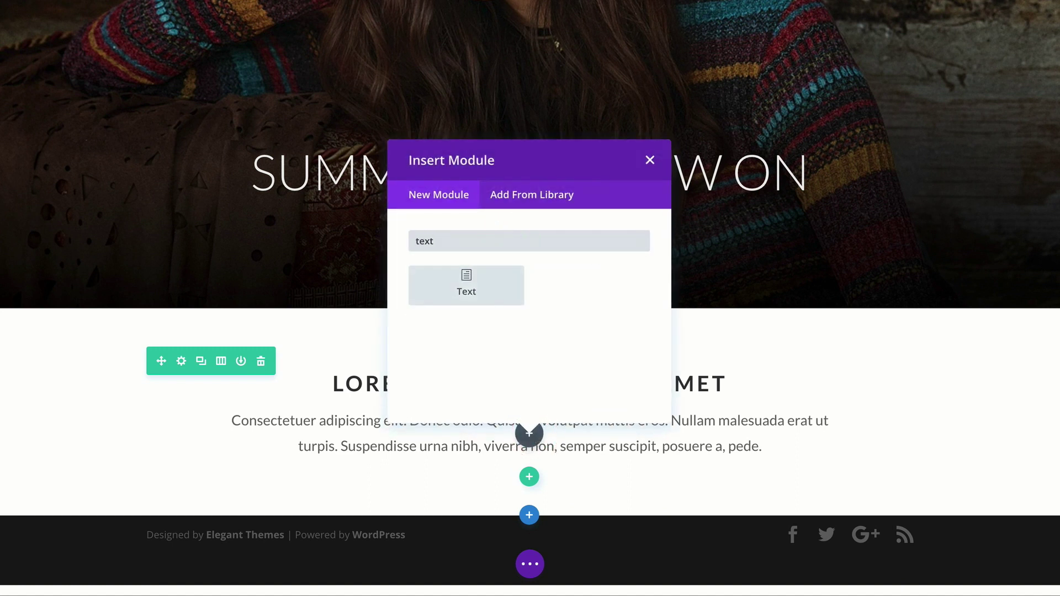
left_click(485, 284)
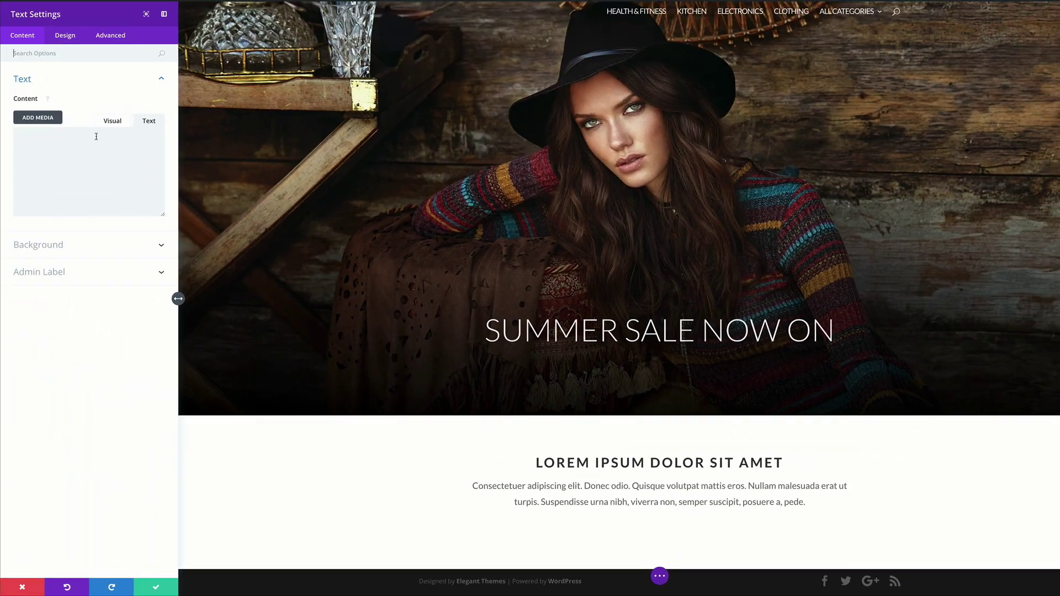
left_click(85, 142)
key("ctrl+v")
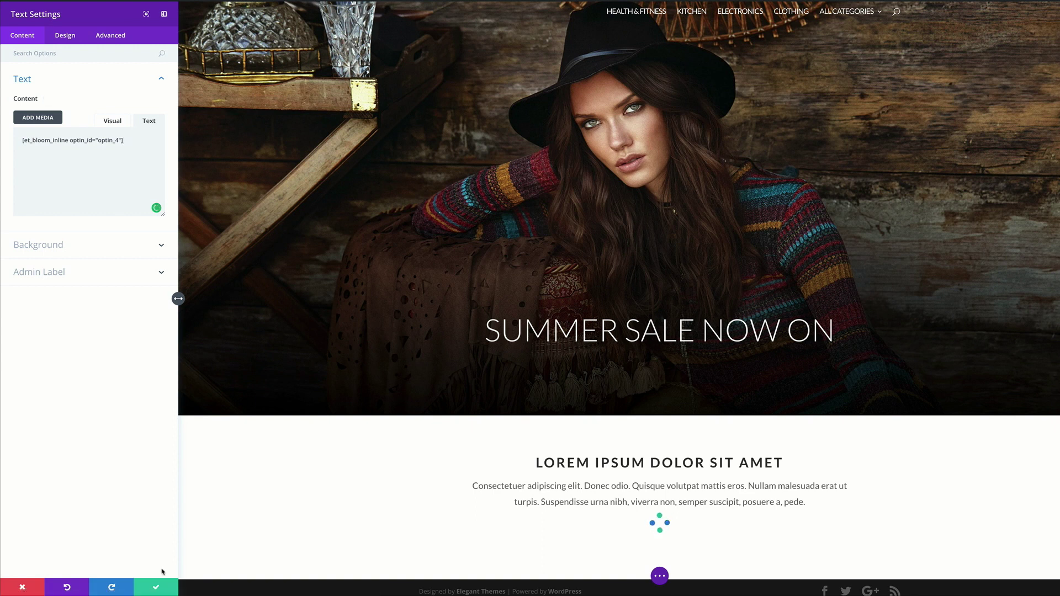
left_click(157, 586)
Set the optin form module's width to 80% with centered module alignment, and save its settings.
scroll(289, 473, "down", 3)
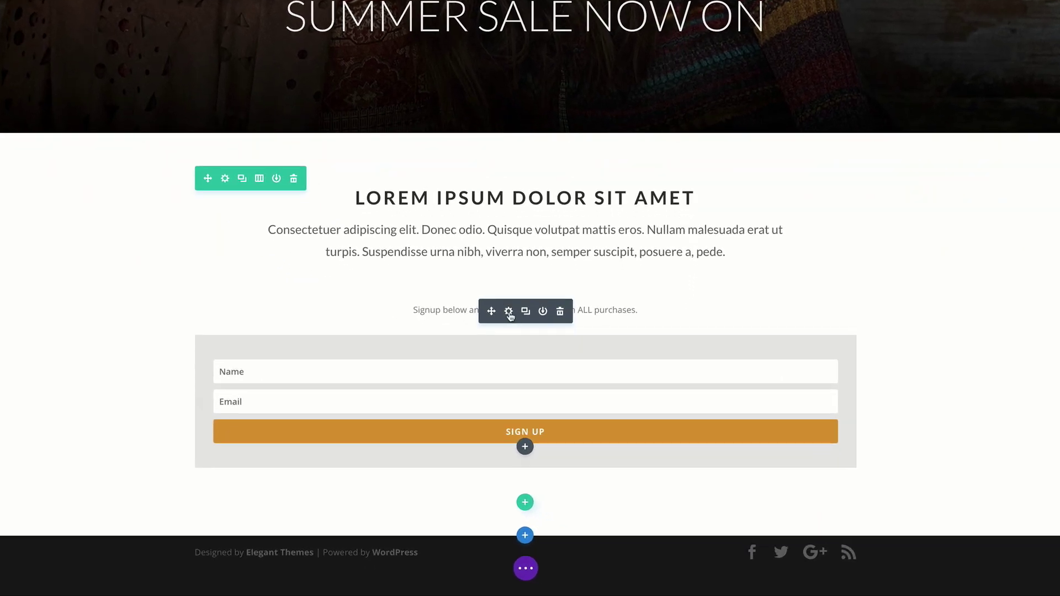
left_click(509, 312)
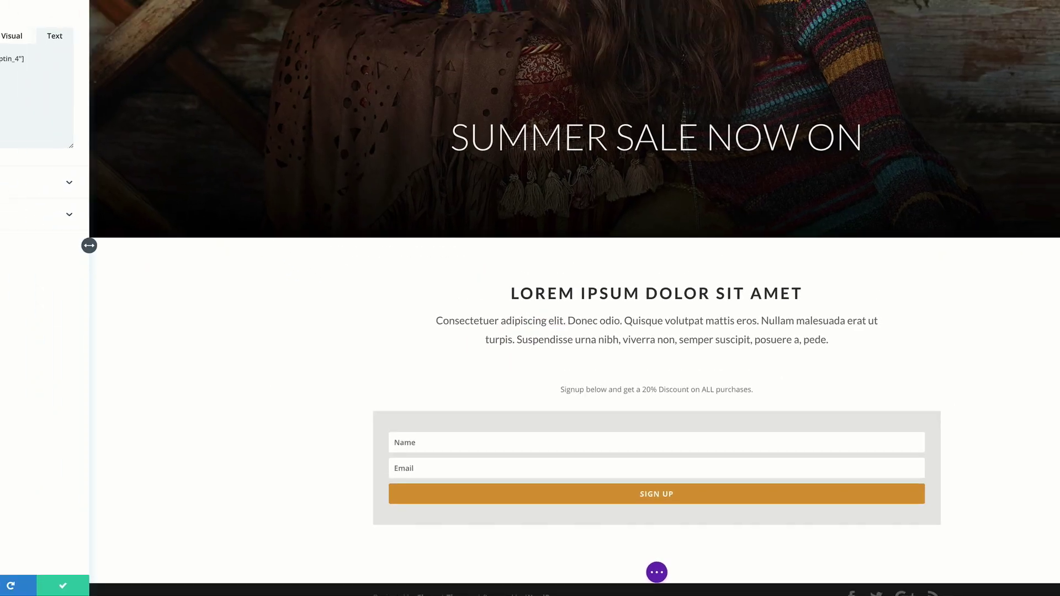
left_click(65, 35)
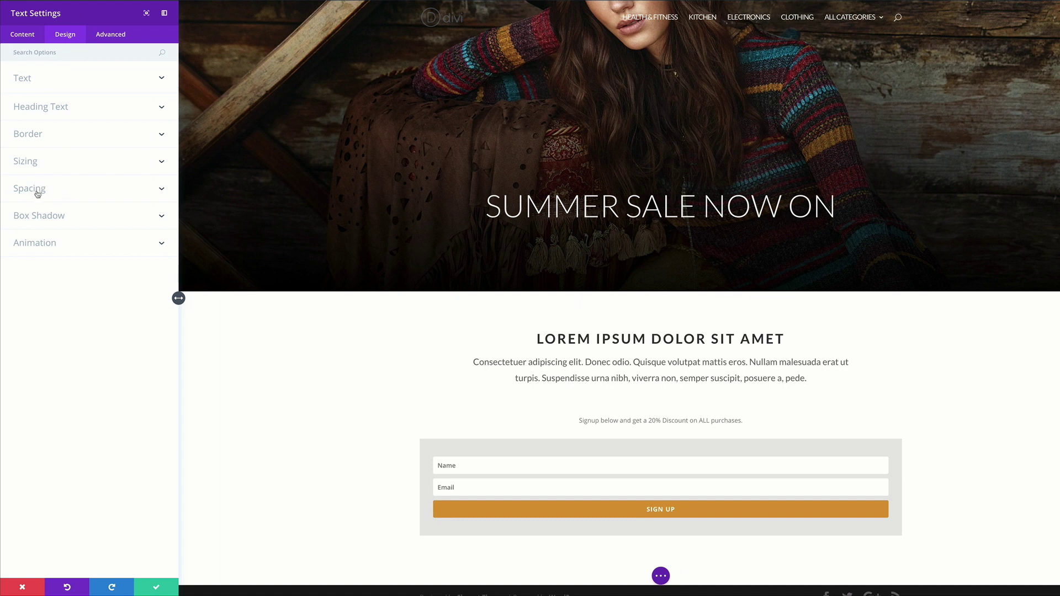
left_click(38, 191)
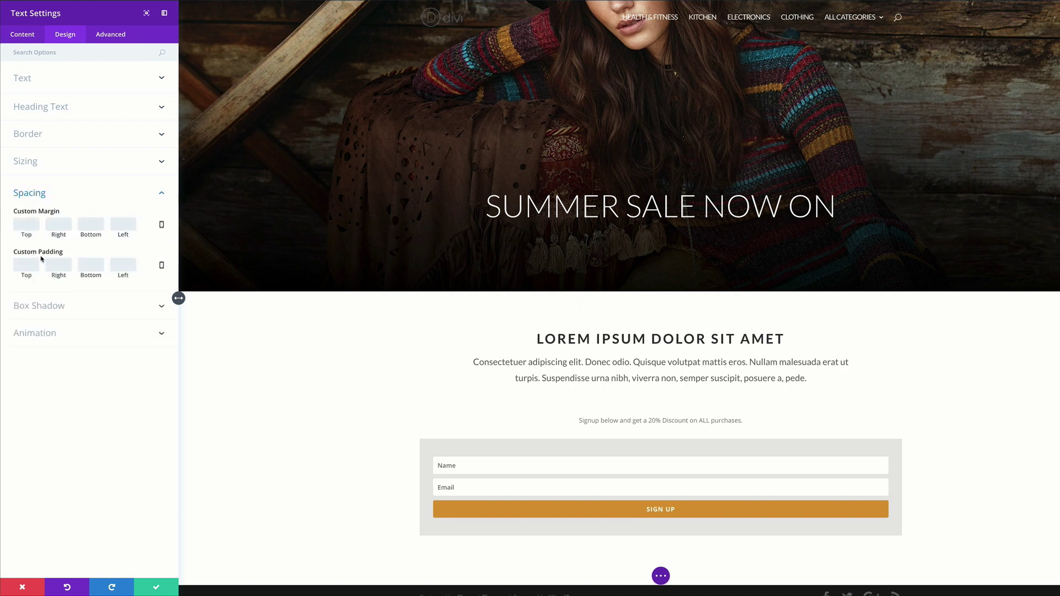
left_click(36, 166)
left_click_drag(98, 197, 79, 200)
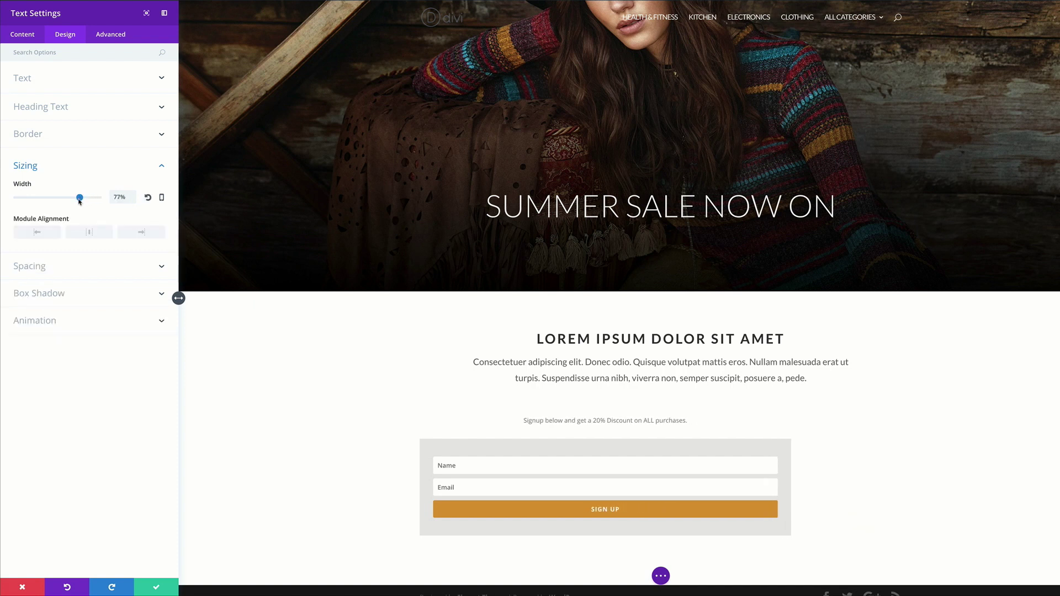
left_click(88, 232)
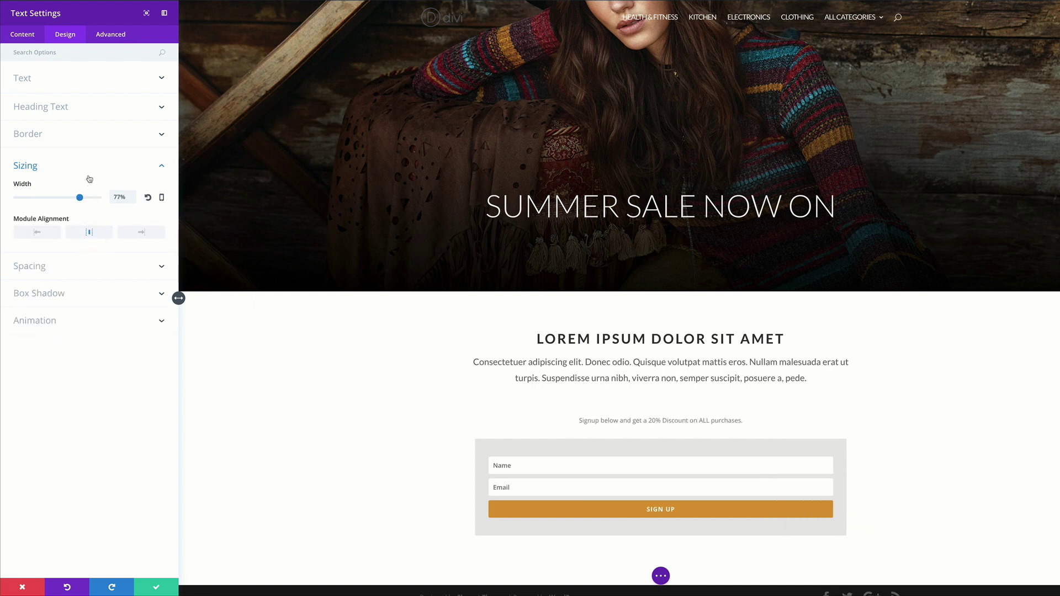
left_click_drag(82, 199, 83, 200)
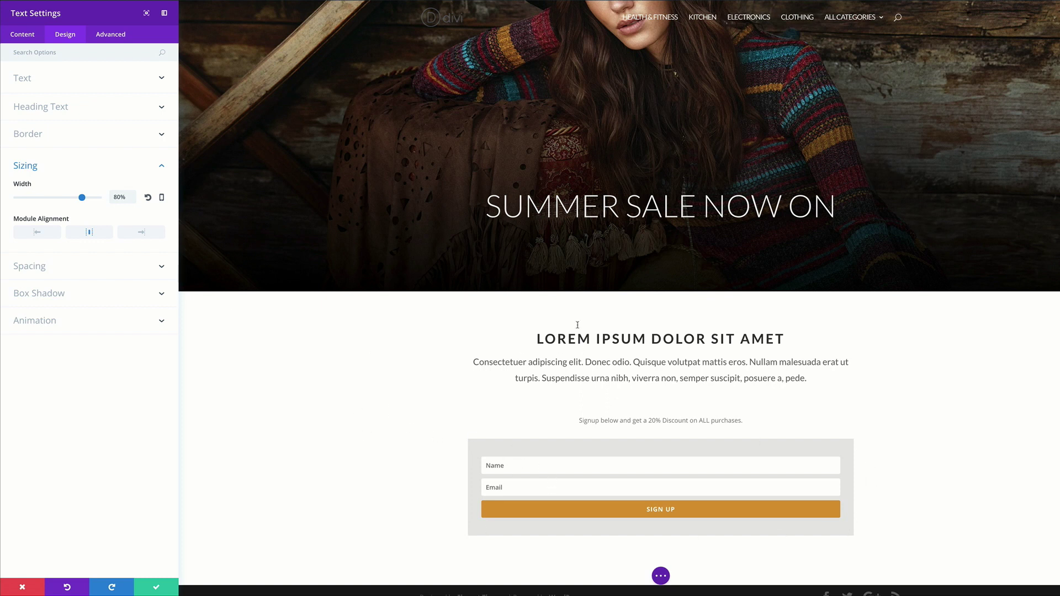
left_click(155, 587)
Increase the bottom padding of the white section containing the signup form to roughly double the space below the form.
scroll(240, 410, "down", 1)
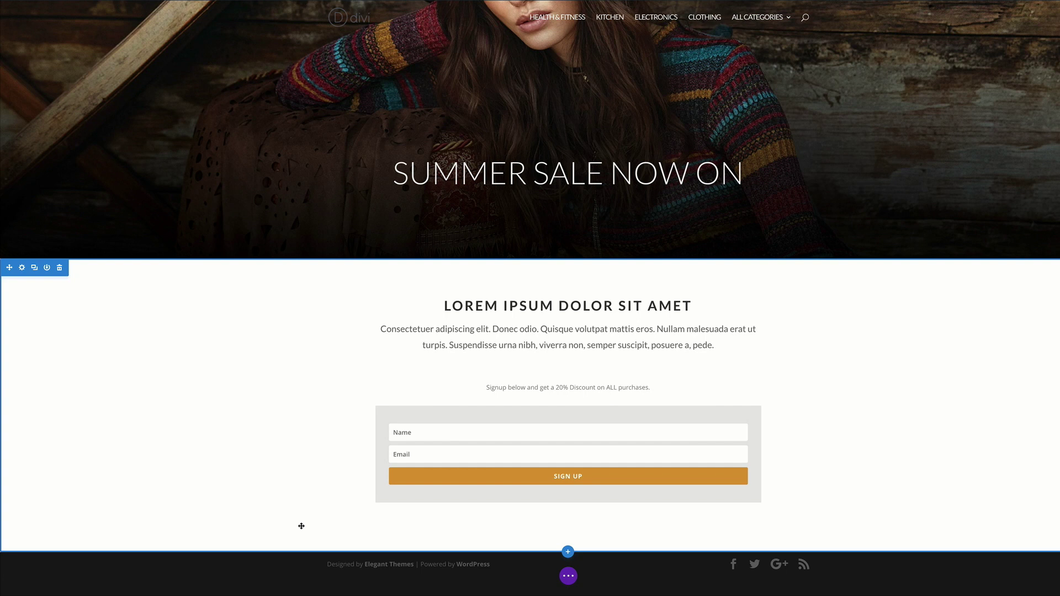
left_click_drag(305, 543, 307, 590)
scroll(281, 486, "down", 1)
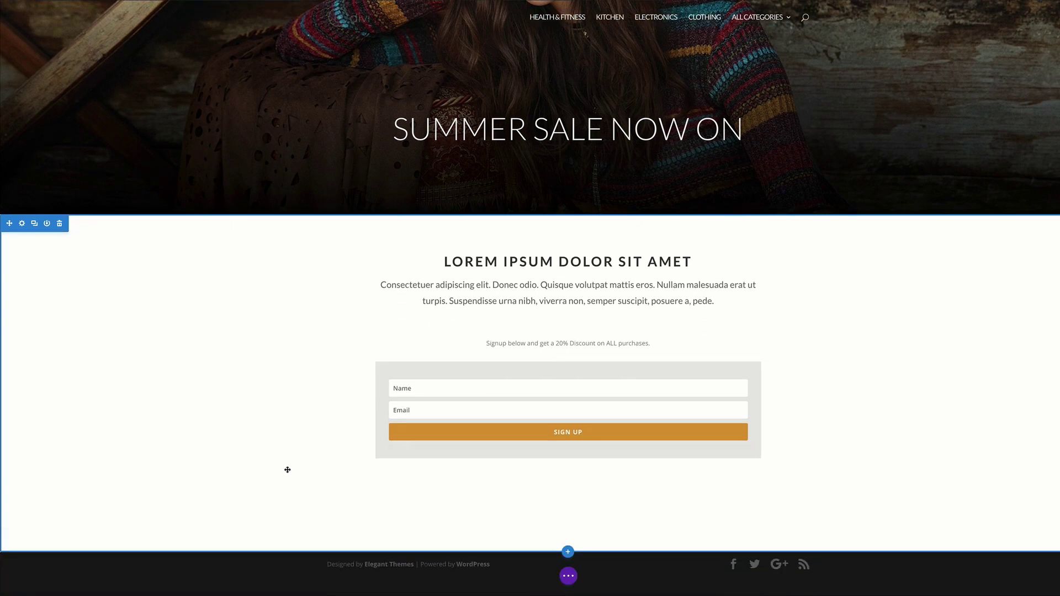
Publish the Summer Promo page and exit the Visual Builder.
scroll(287, 470, "up", 5)
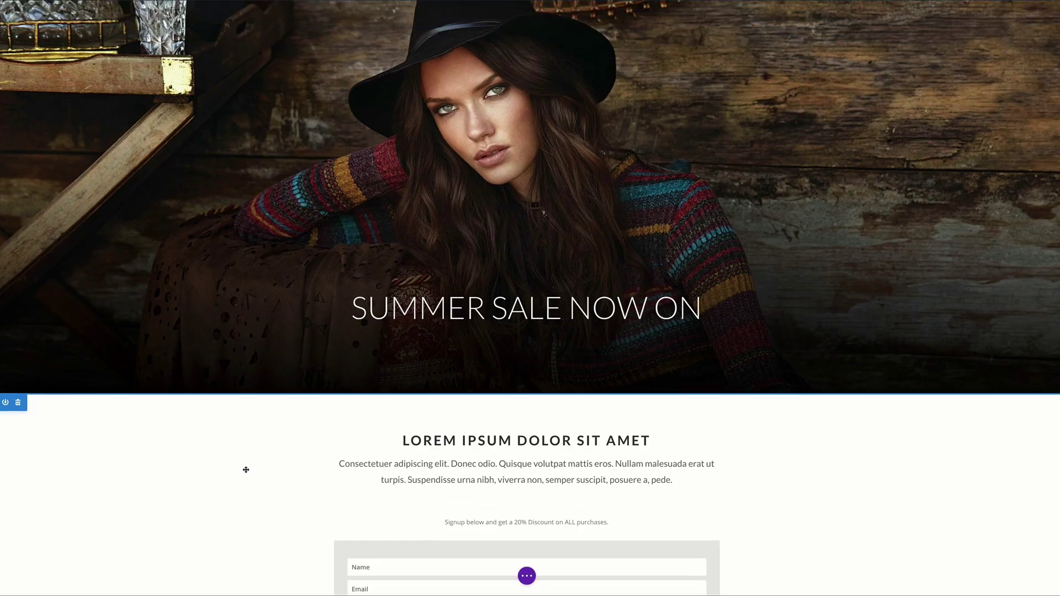
scroll(245, 470, "down", 5)
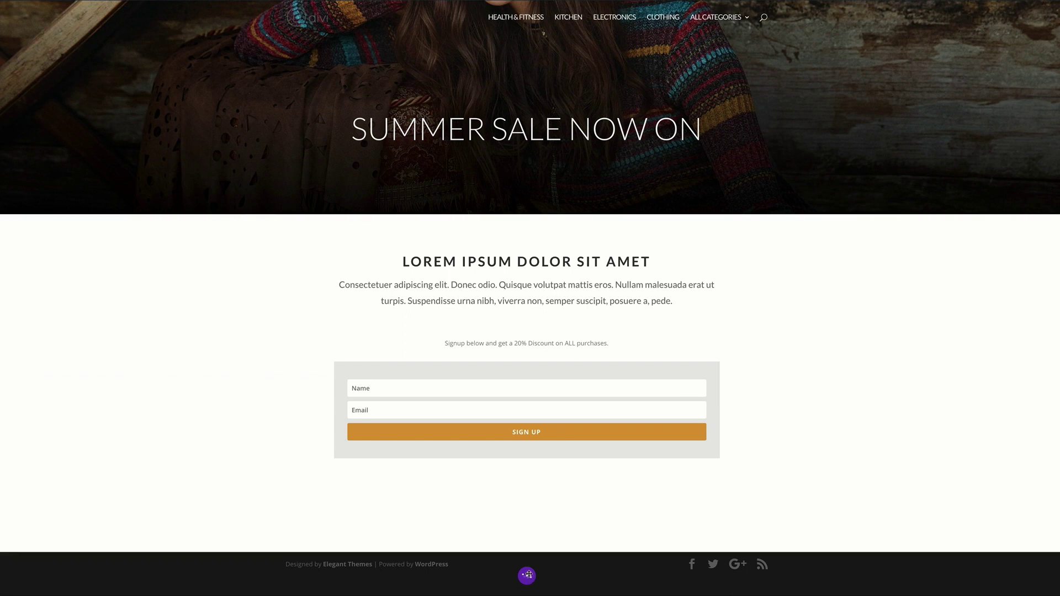
scroll(381, 503, "up", 5)
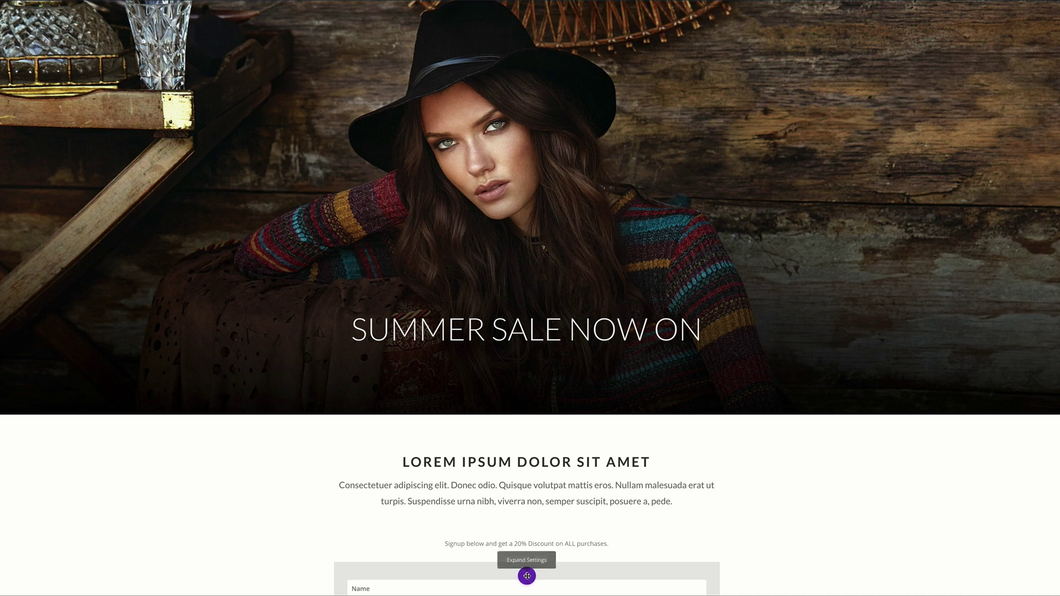
left_click(527, 576)
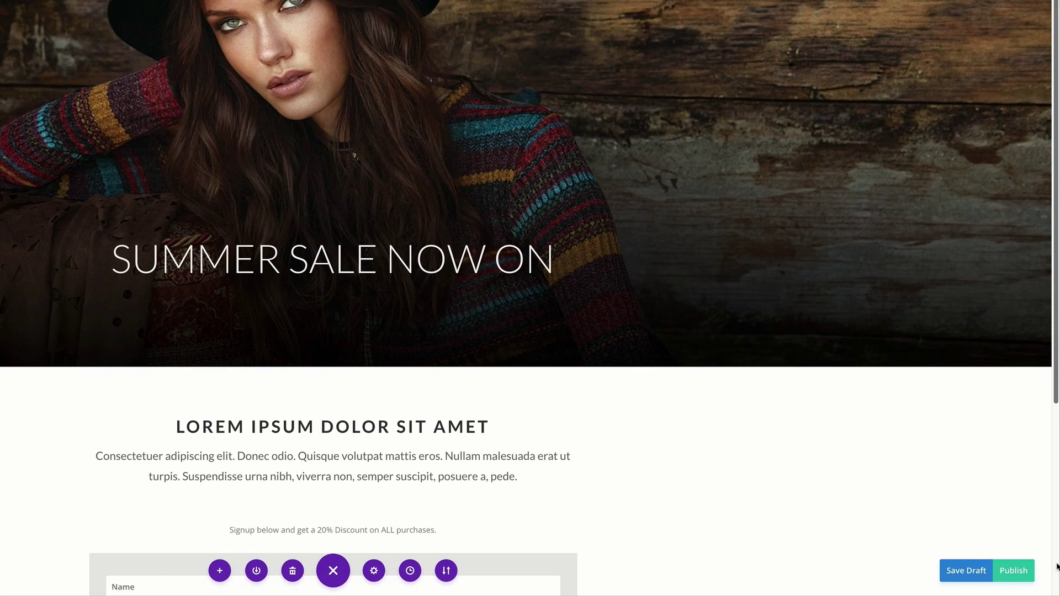
left_click(1019, 572)
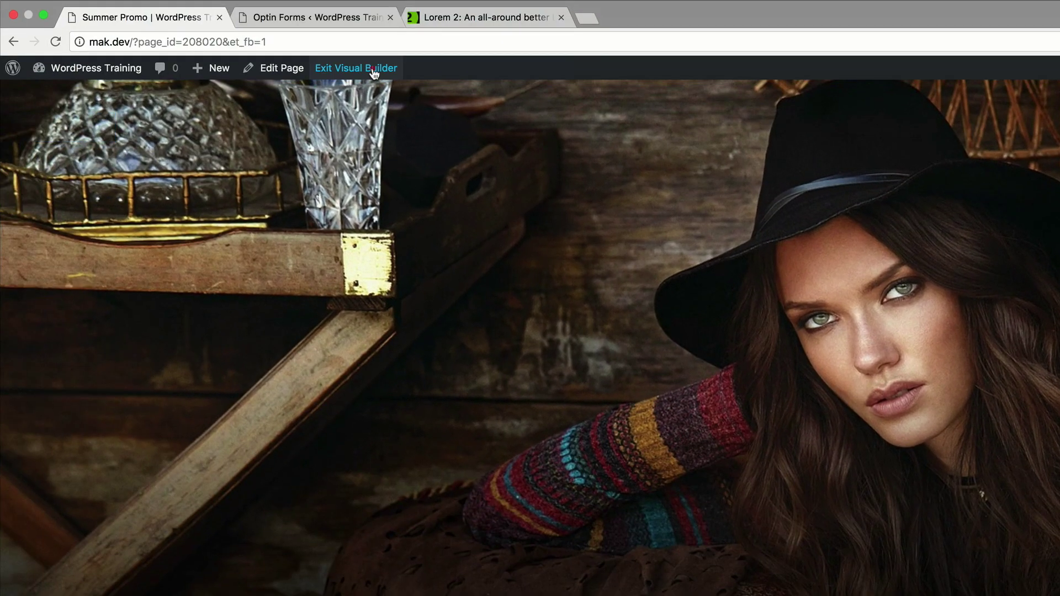
left_click(373, 71)
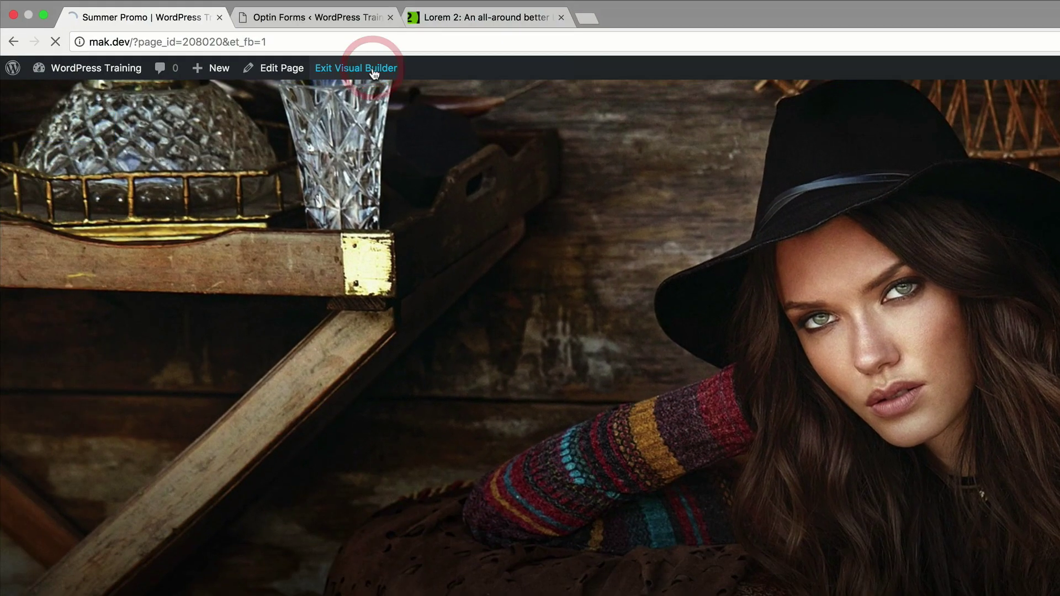
scroll(541, 490, "up", 5)
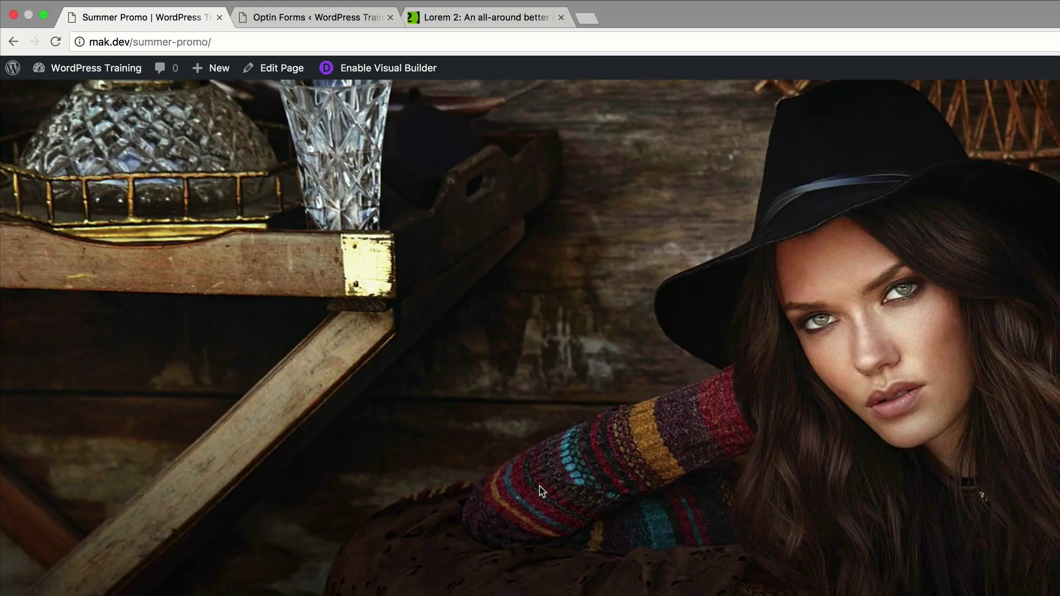
Open the page's WordPress editor in a new tab, update the page with the Blank Page template, and check the live page.
left_click(287, 73, "super")
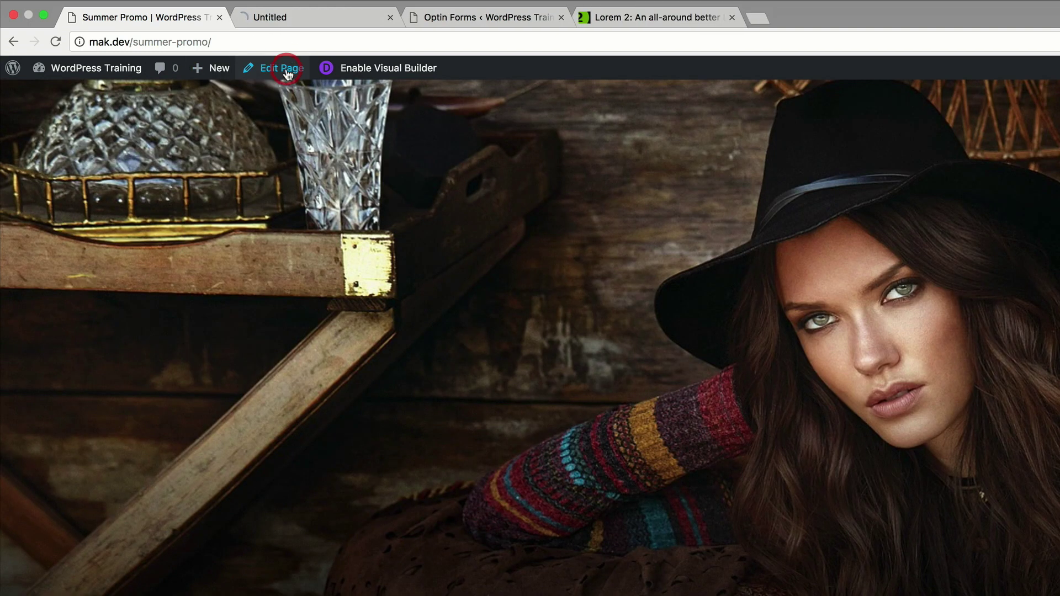
left_click(301, 17)
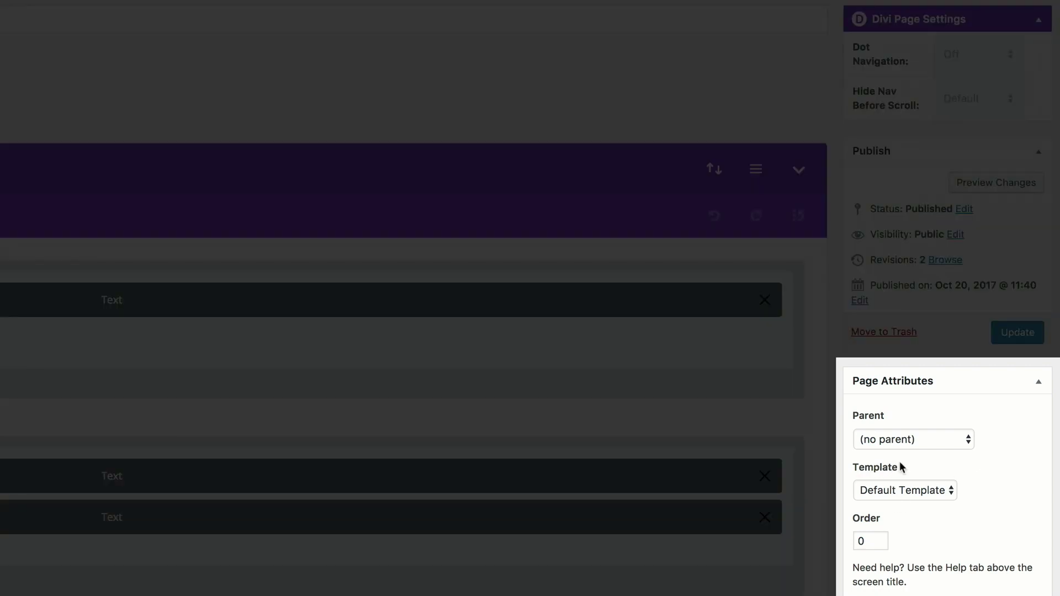
left_click(901, 490)
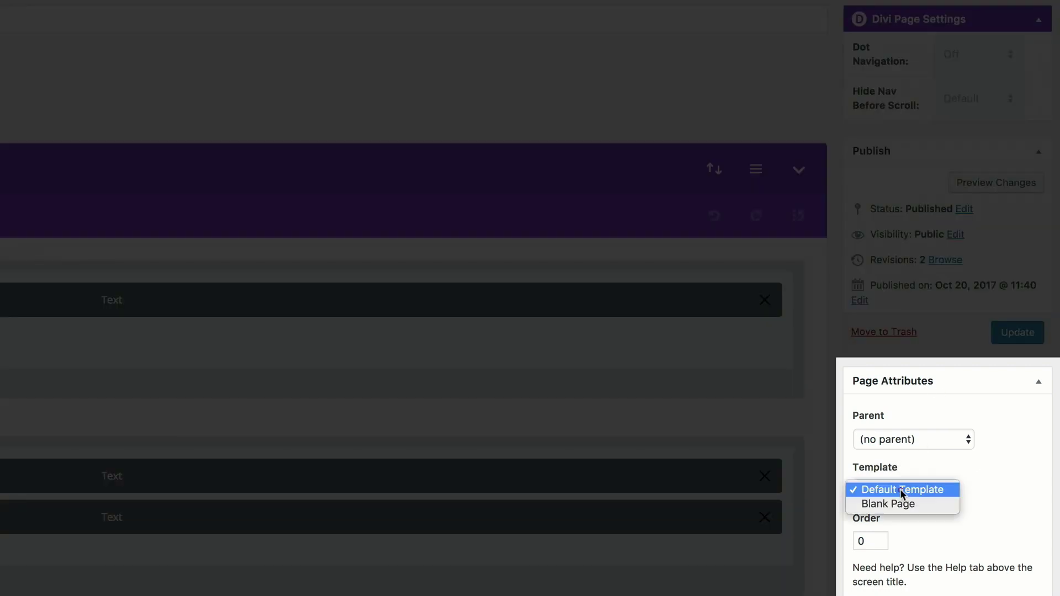
left_click(917, 505)
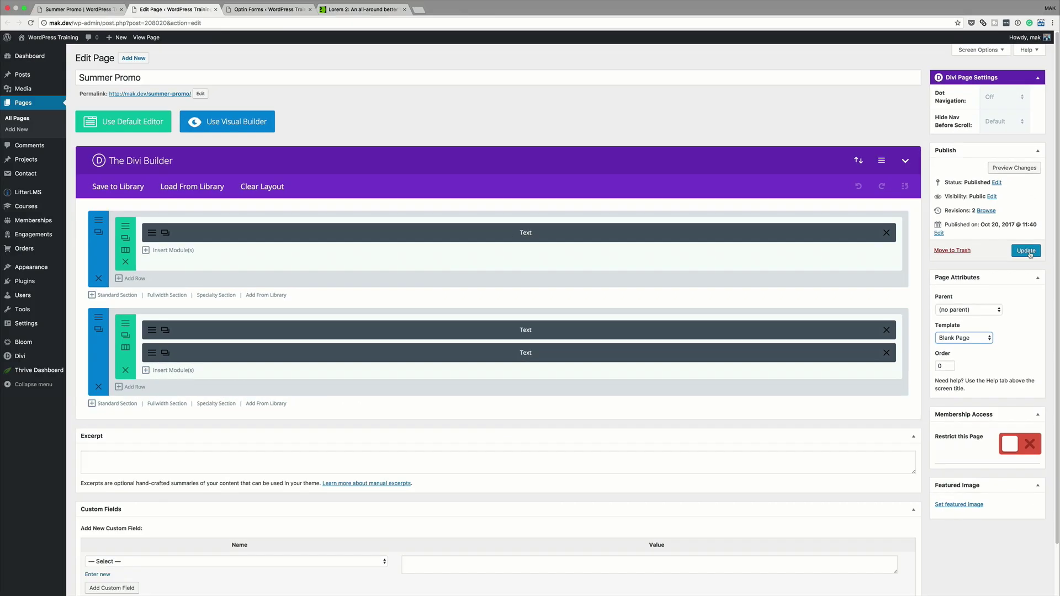
left_click(1030, 253)
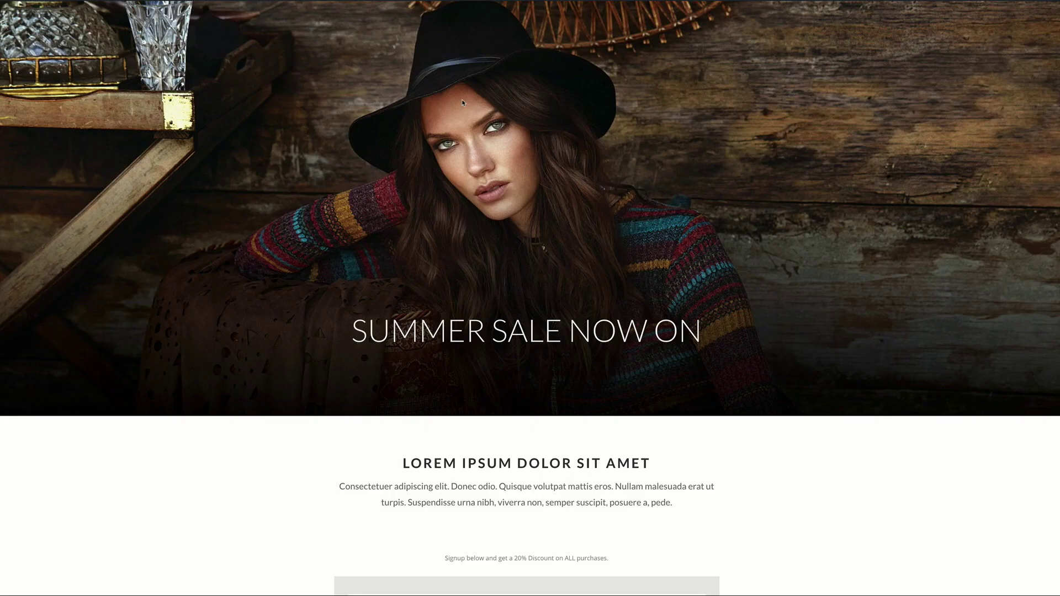
scroll(783, 362, "down", 3)
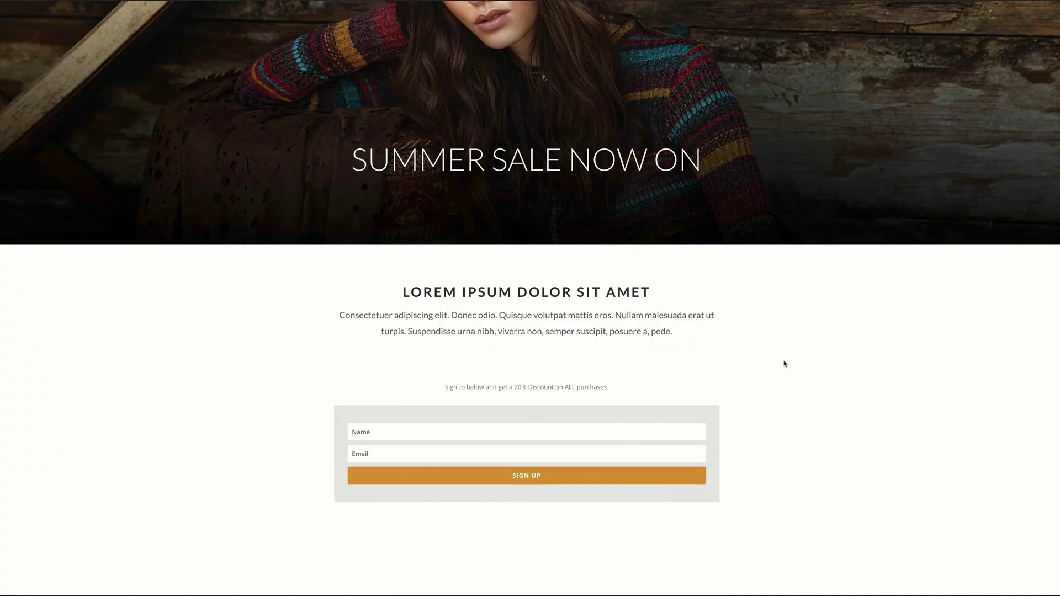